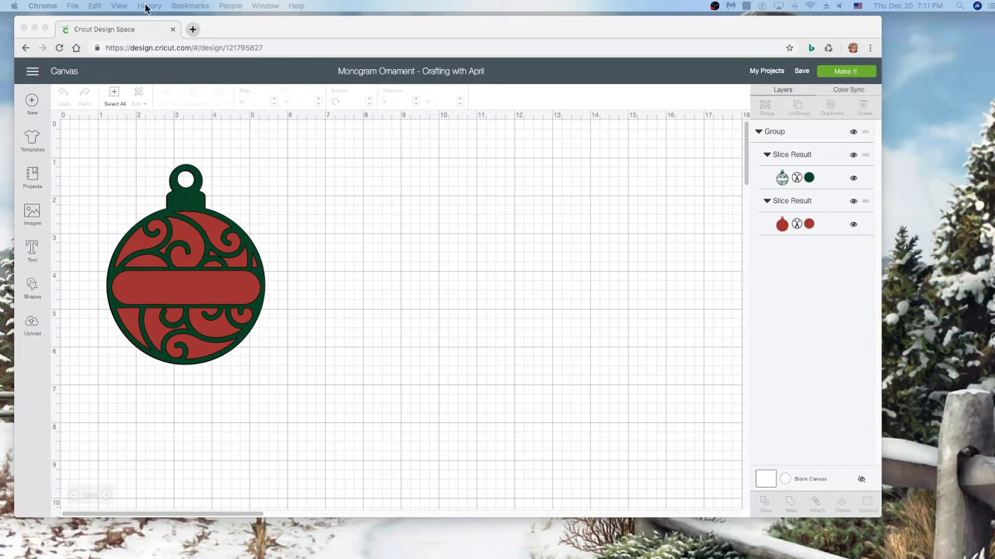
Step: Cut the complete project link from the browser's address field
left_click(237, 49)
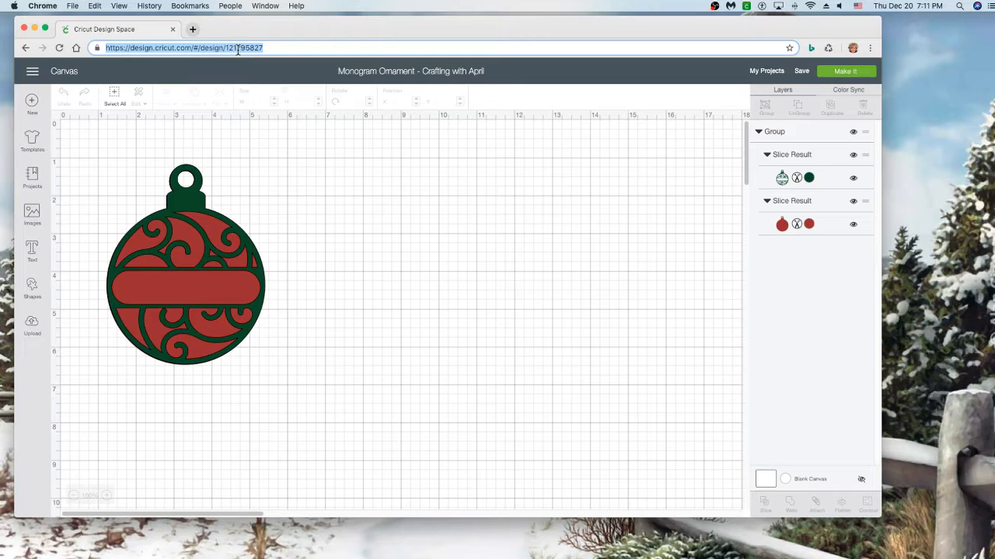
left_click(268, 48)
left_click_drag(268, 48, 179, 40)
left_click(283, 48)
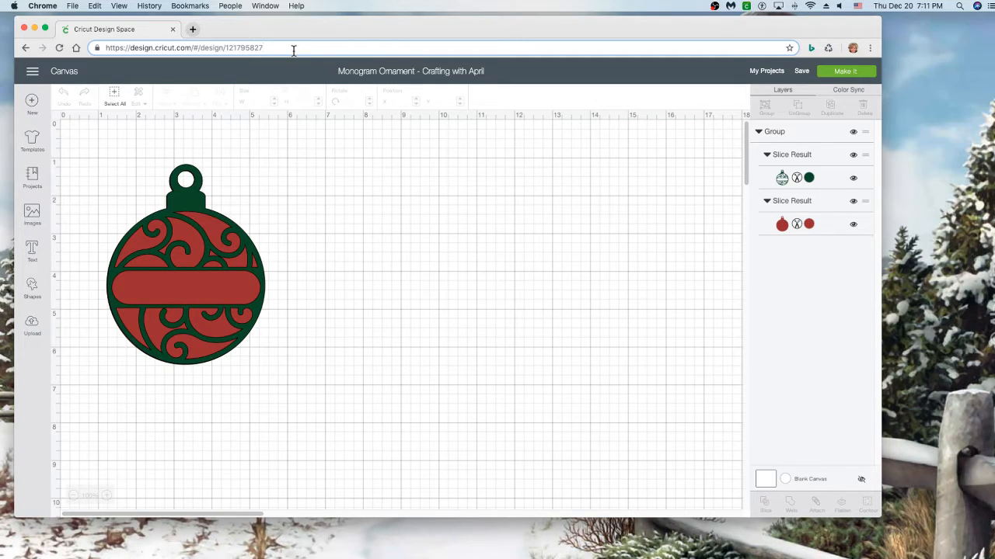
left_click_drag(290, 48, 110, 41)
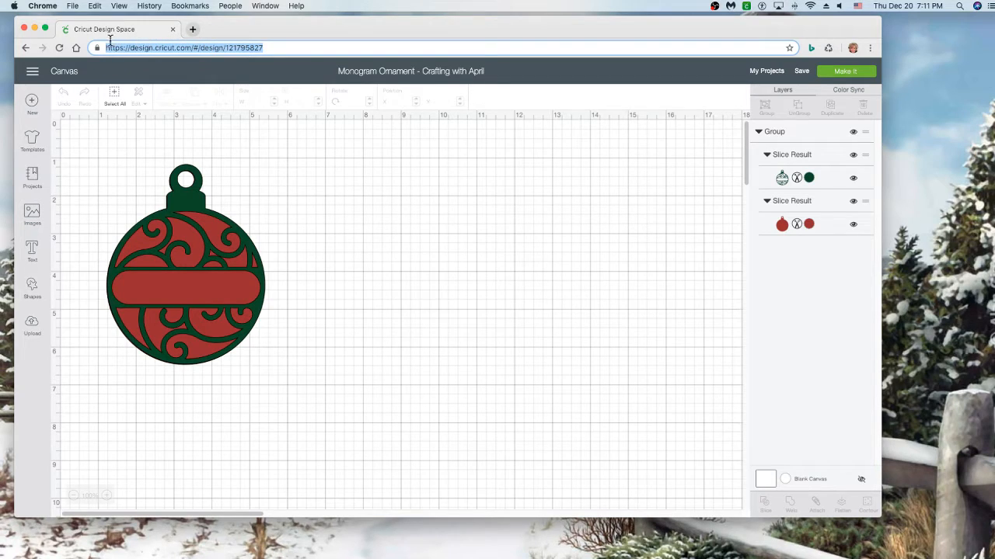
right_click(127, 49)
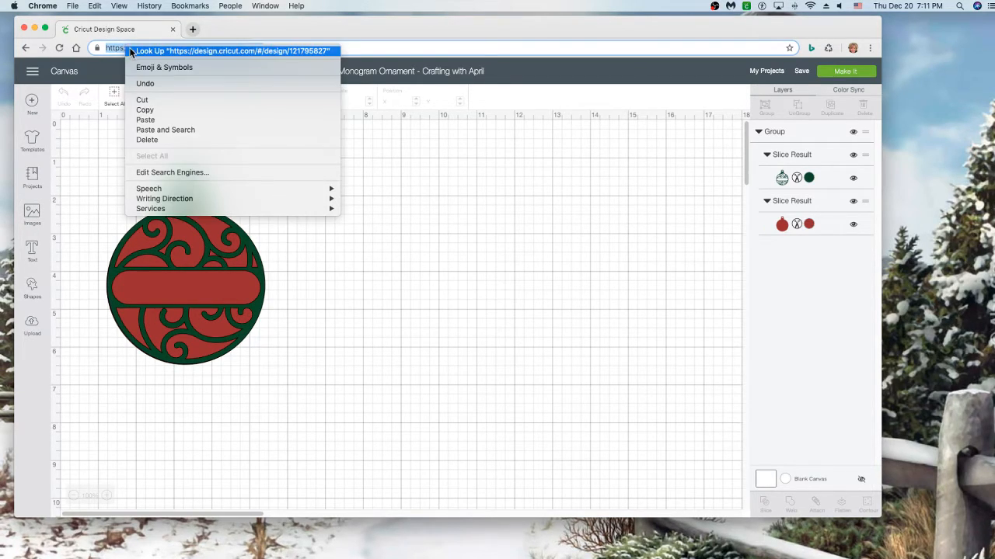
left_click(160, 101)
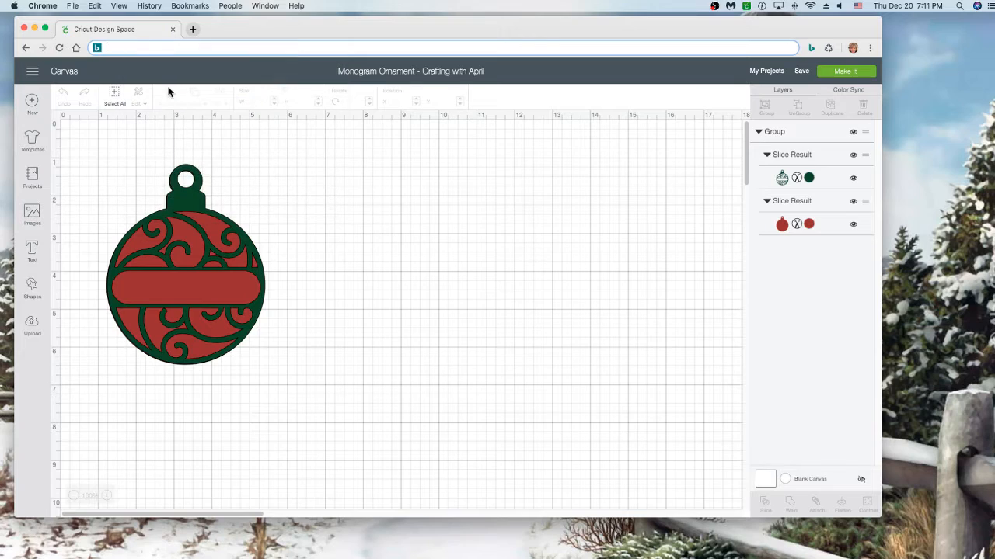
Step: Add a text object below the ornament containing the pasted project link
left_click(32, 250)
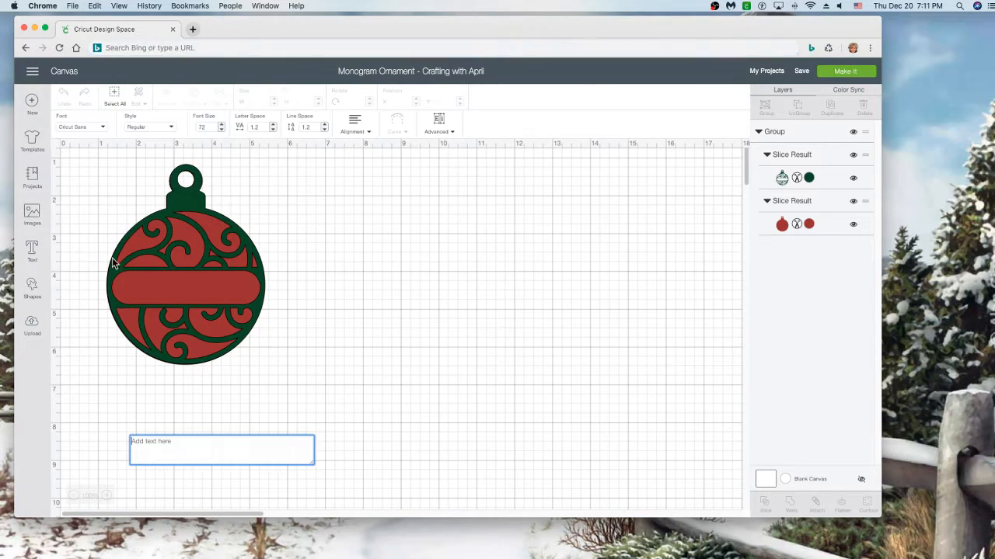
right_click(144, 451)
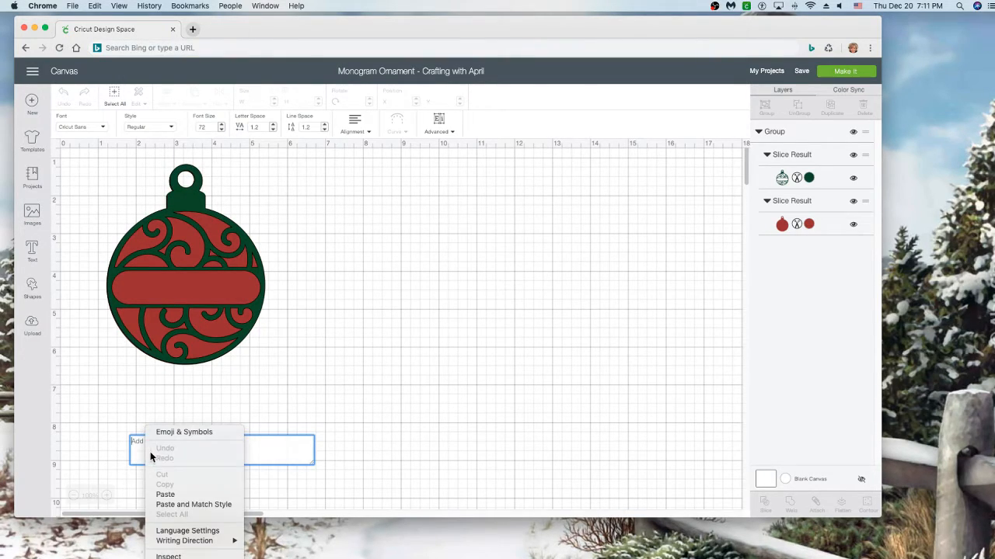
left_click(177, 494)
left_click(357, 449)
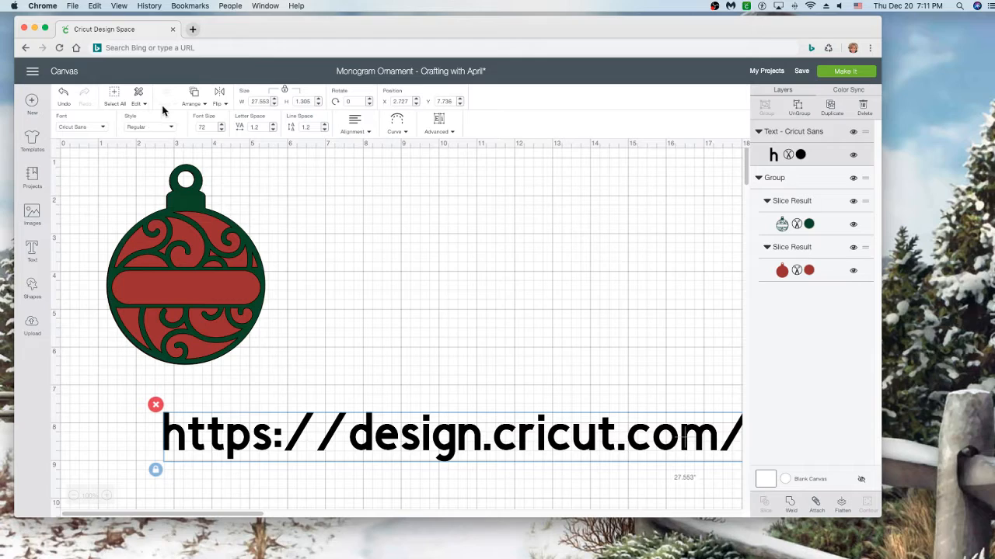
Step: Set the link text's width to 10 inches
left_click(272, 102)
key("BackSpace")
key("BackSpace")
key("BackSpace")
key("BackSpace")
key("BackSpace")
key("BackSpace")
type("10")
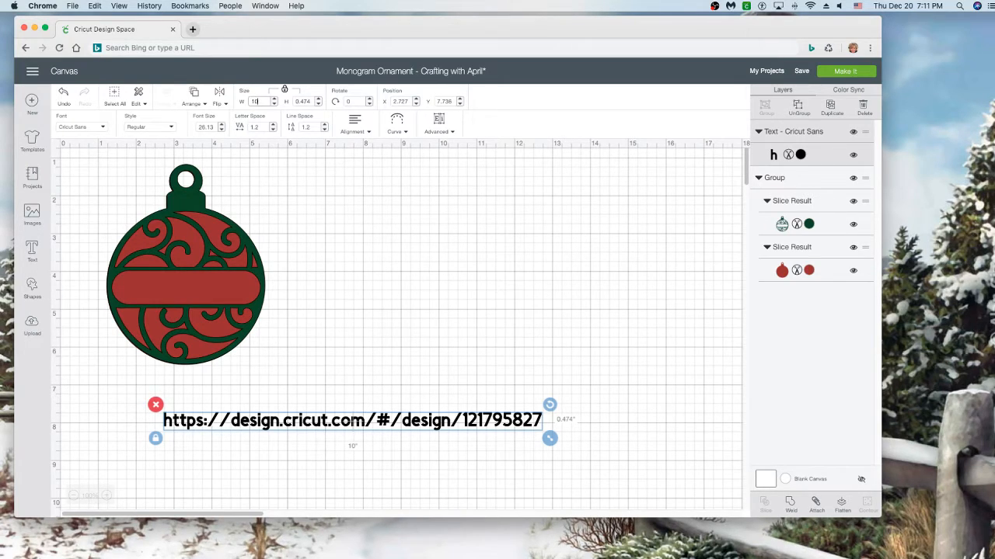
left_click(257, 101)
Step: Search the image library for "ornament"
left_click(32, 216)
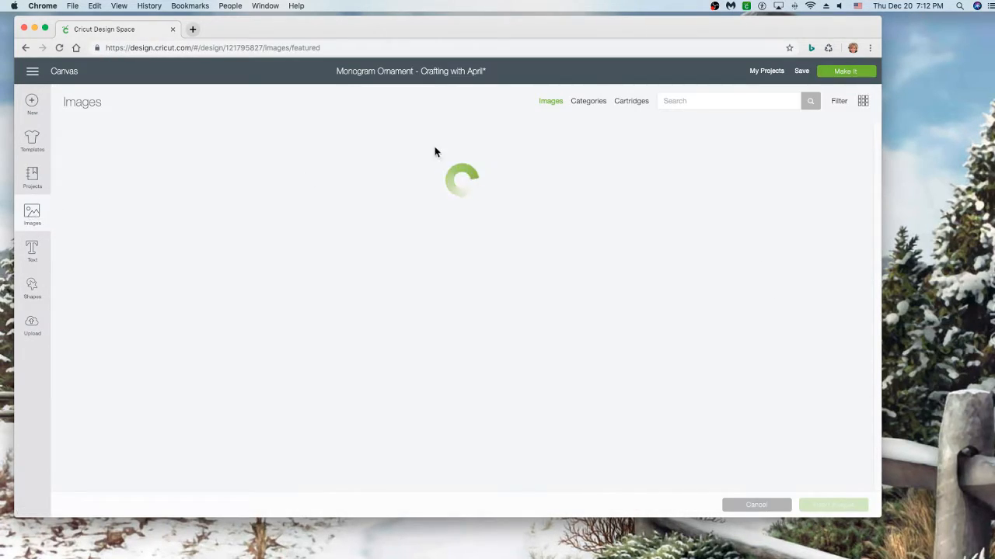
left_click(679, 101)
type("or")
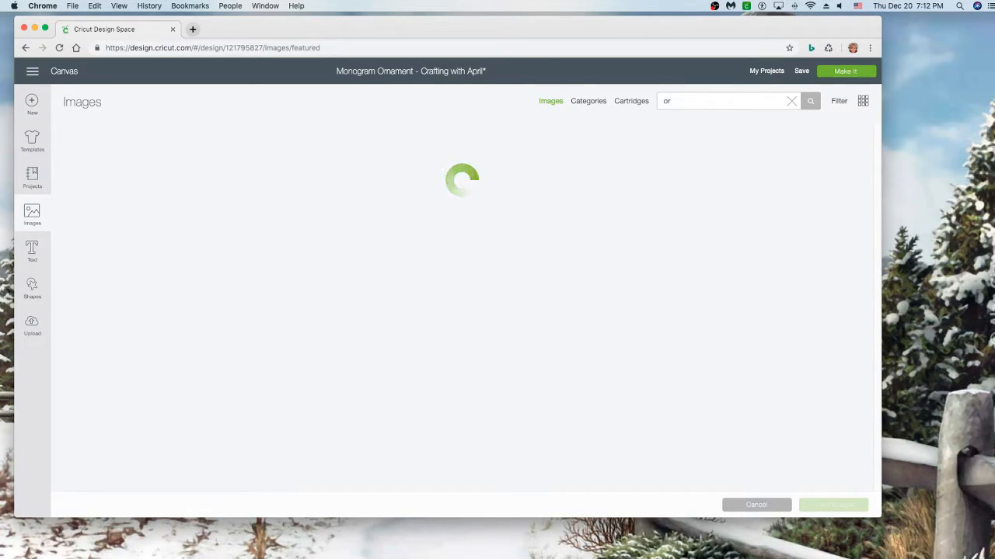
type("namnets")
key("Return")
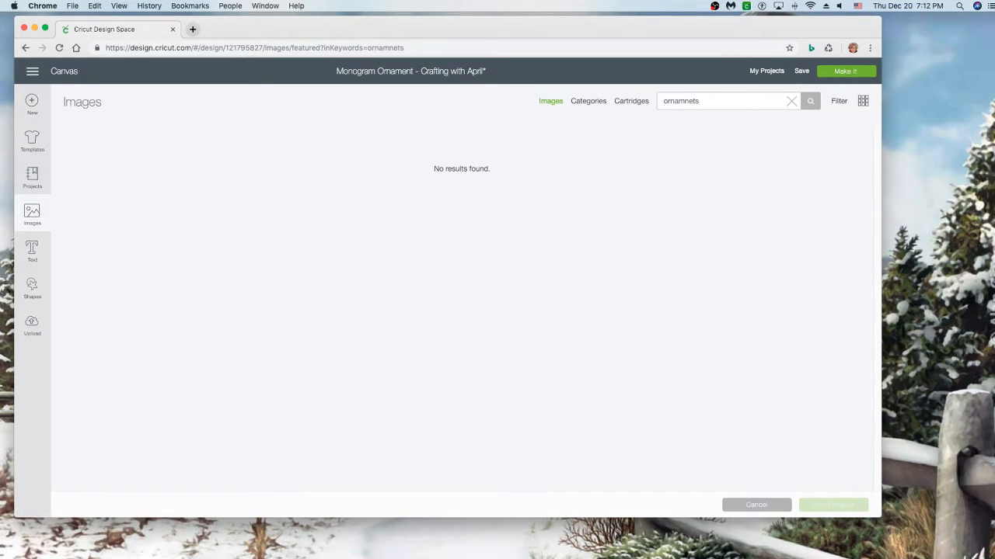
double_click(706, 101)
type("ornament")
key("Return")
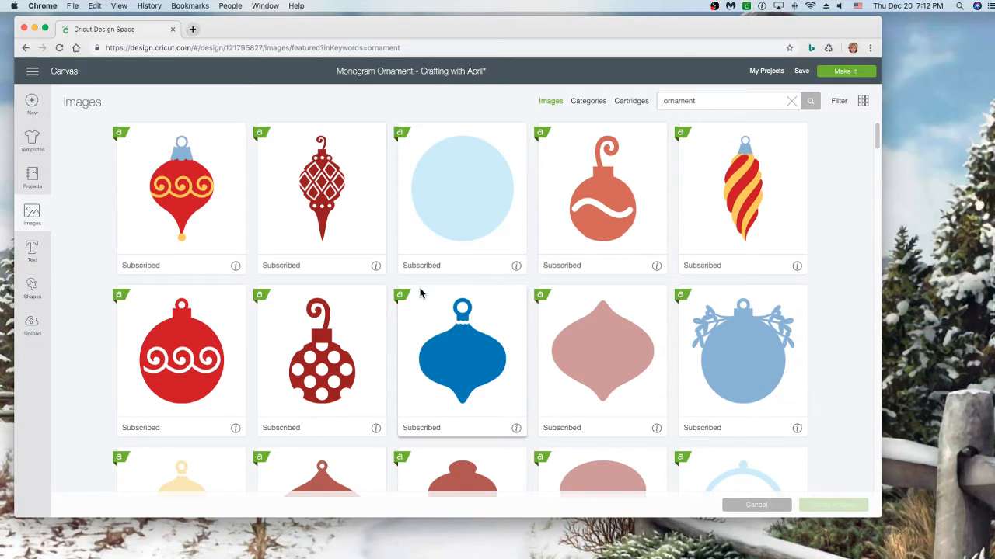
Step: Browse the ornament images for a design with scrollwork like the finished ornament
scroll(447, 323, "down", 3)
scroll(449, 327, "down", 8)
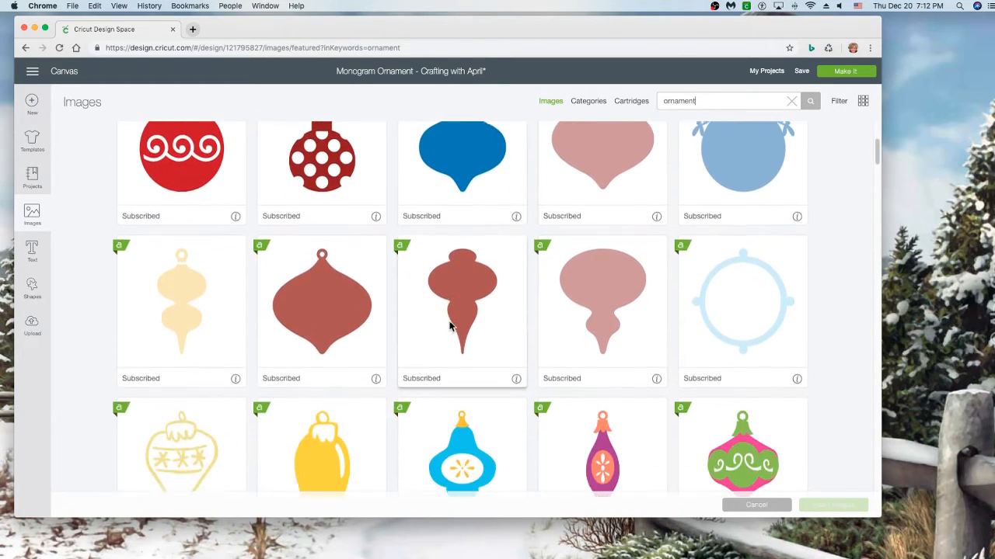
scroll(449, 326, "down", 11)
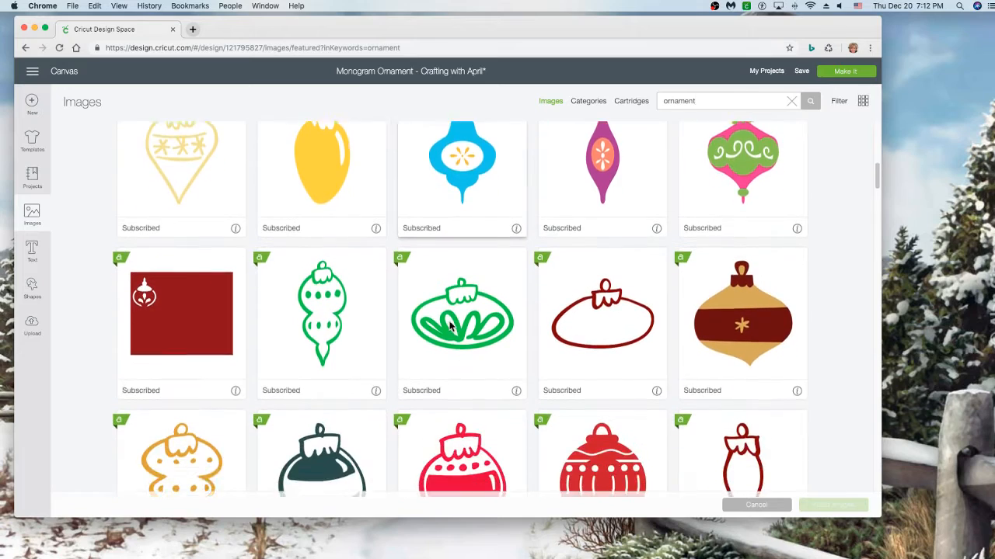
scroll(449, 327, "down", 8)
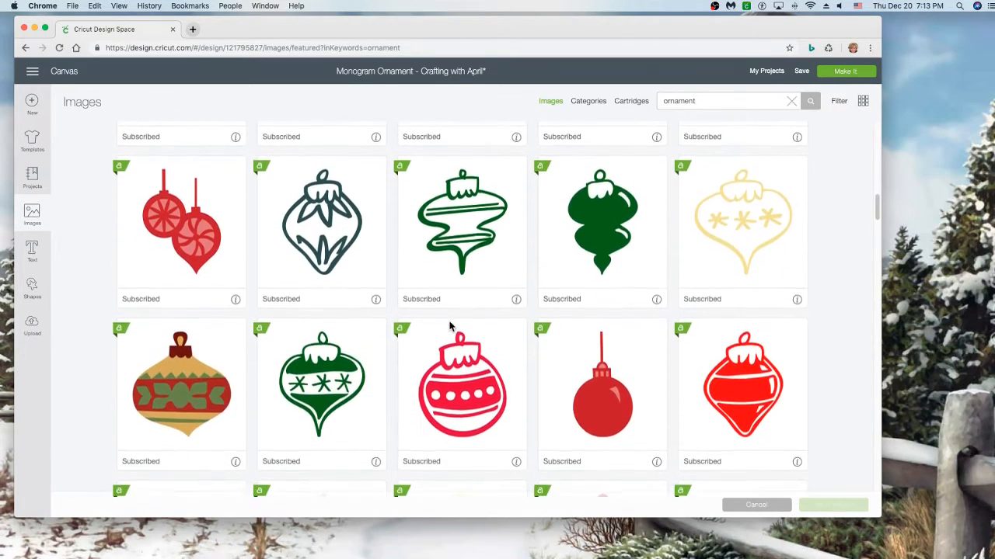
scroll(449, 327, "down", 6)
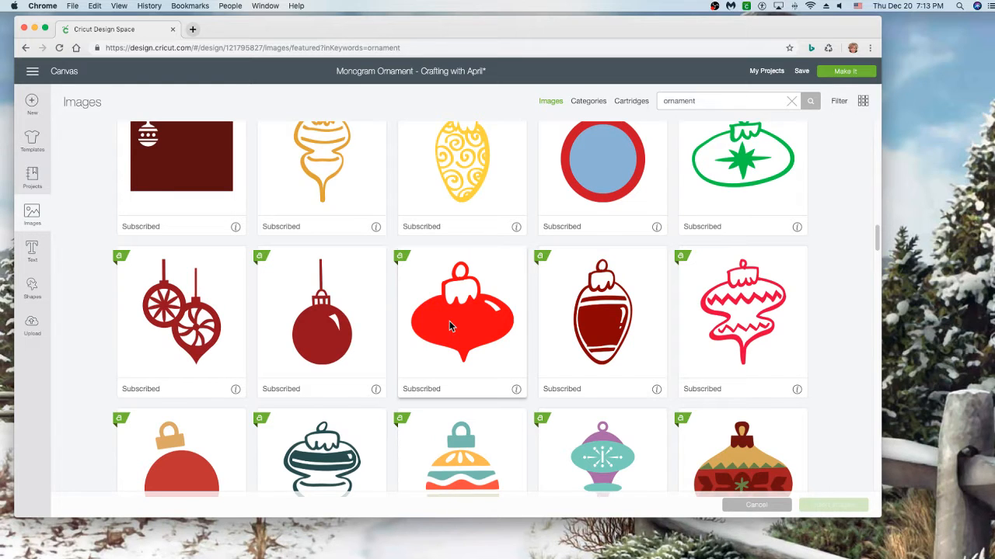
scroll(450, 326, "down", 5)
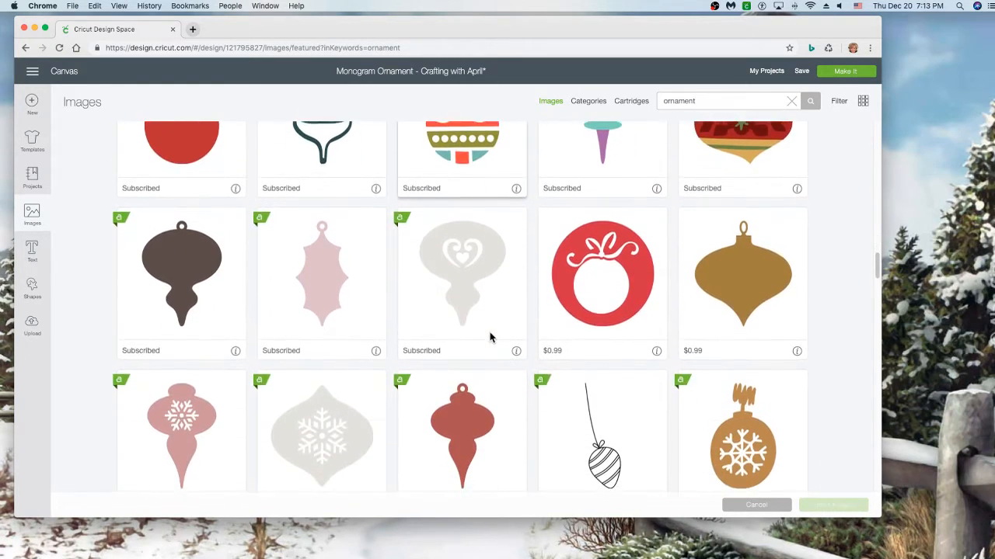
scroll(489, 337, "down", 3)
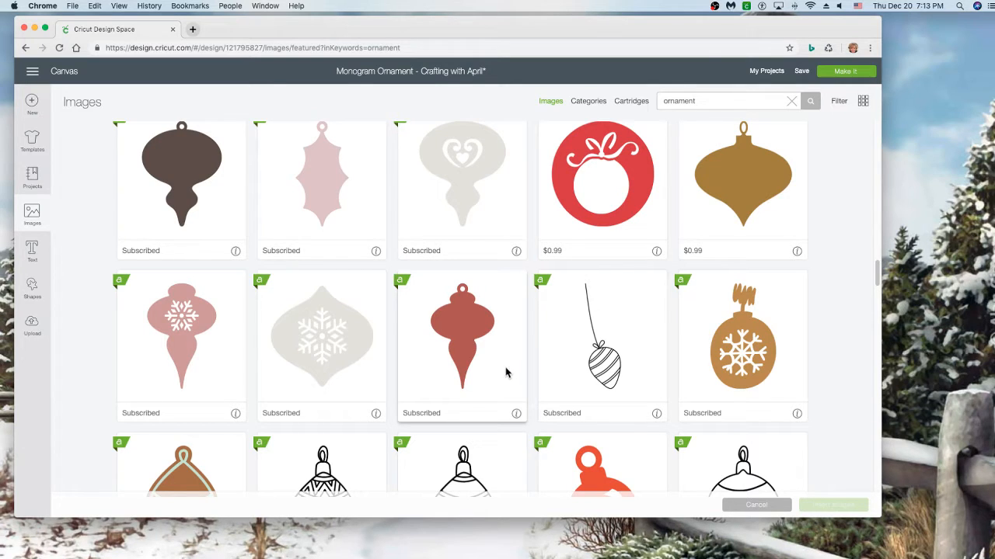
scroll(453, 357, "down", 5)
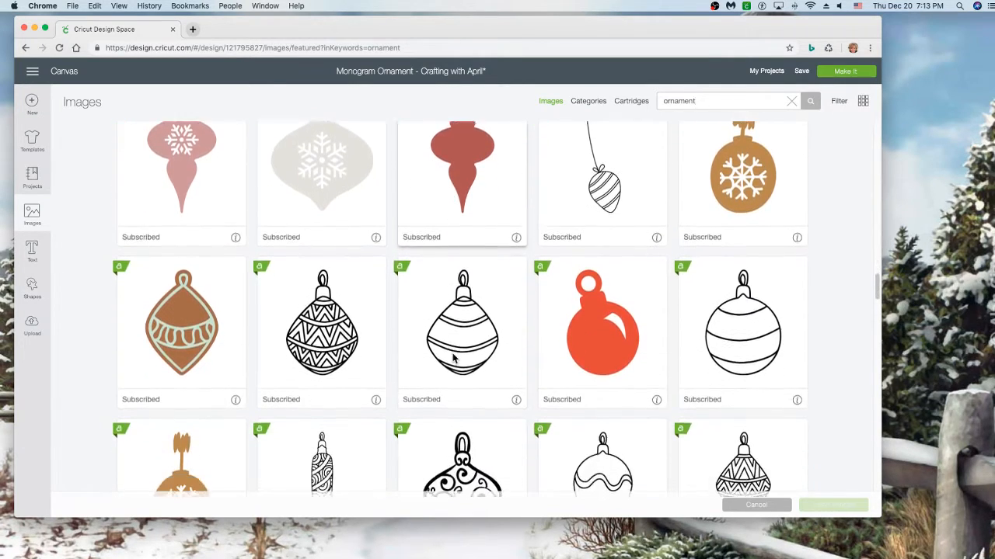
scroll(454, 358, "down", 15)
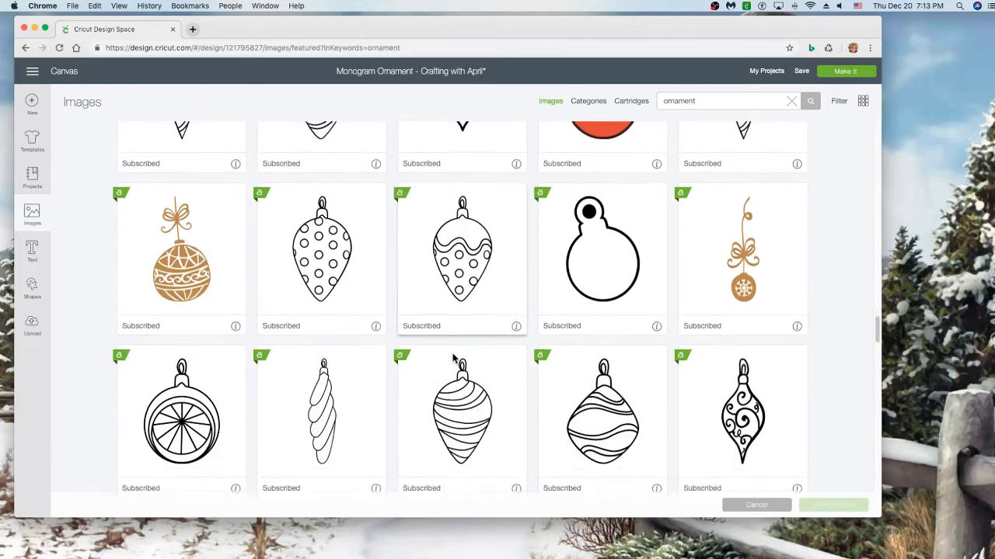
scroll(453, 353, "down", 19)
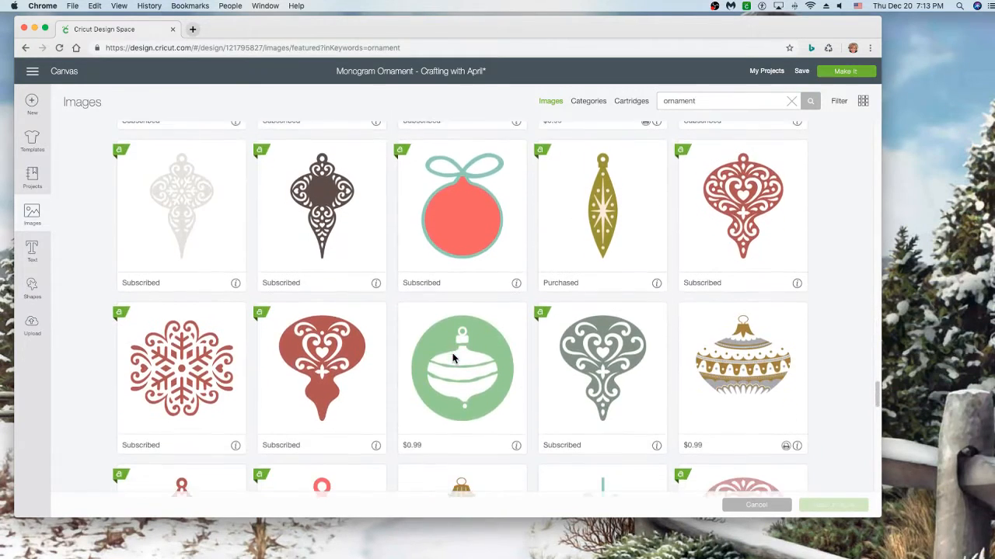
scroll(454, 358, "down", 8)
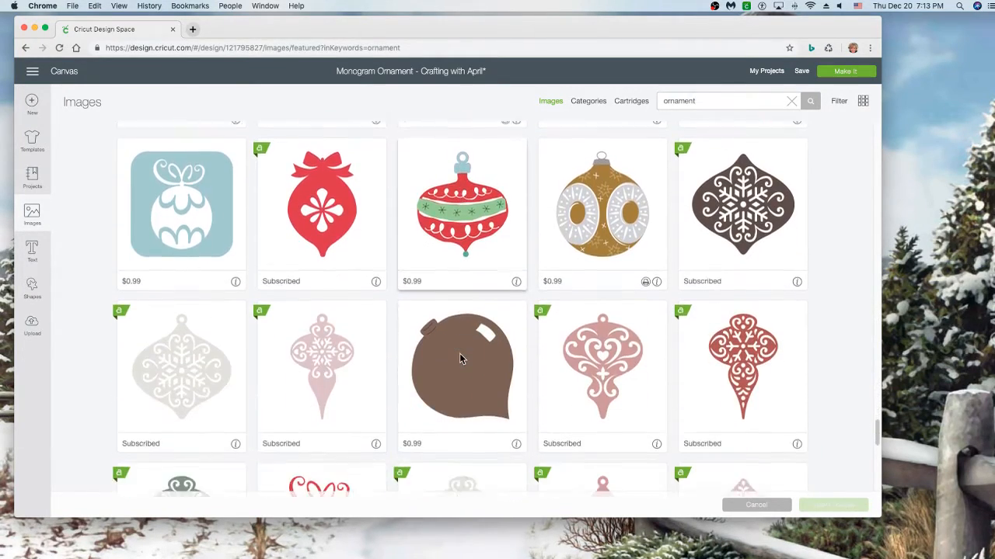
scroll(459, 357, "down", 8)
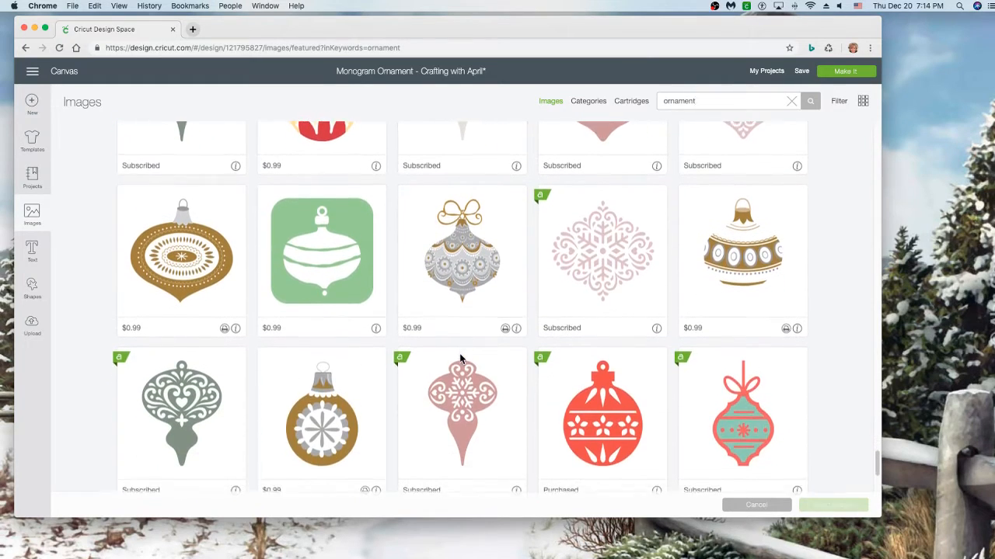
scroll(459, 356, "down", 10)
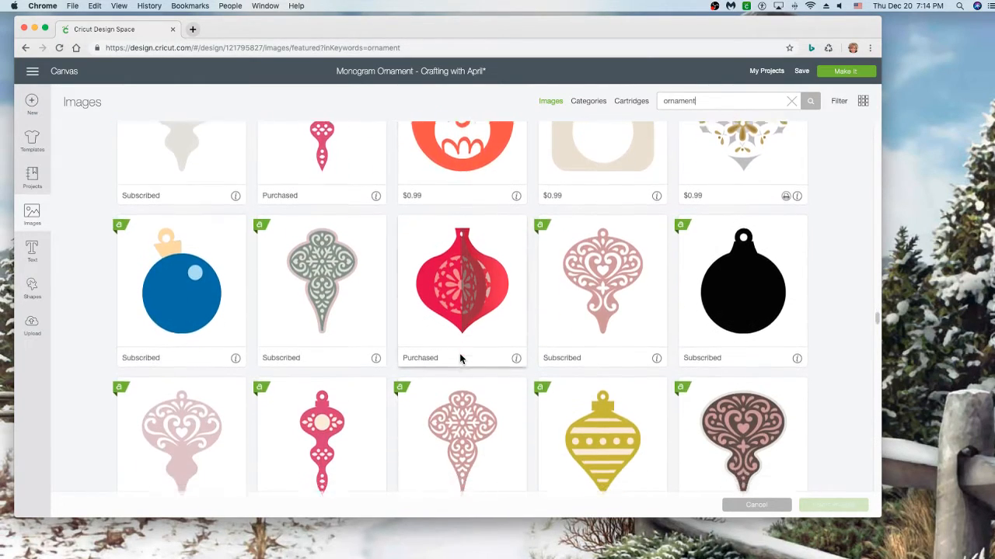
scroll(459, 356, "down", 8)
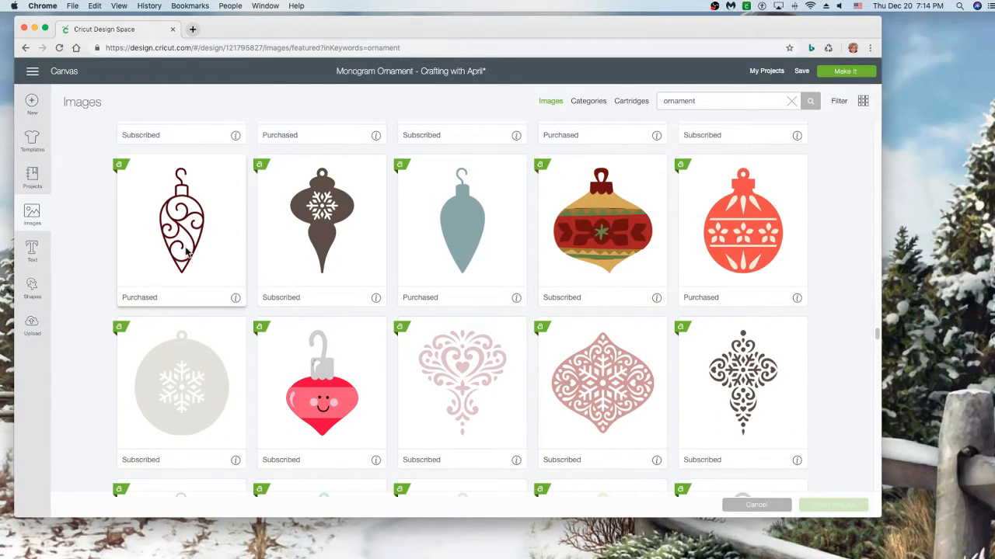
Step: Open the Holly and Ivy cartridge from the scrolled teardrop ornament's details and insert its teal round ornament
left_click(236, 302)
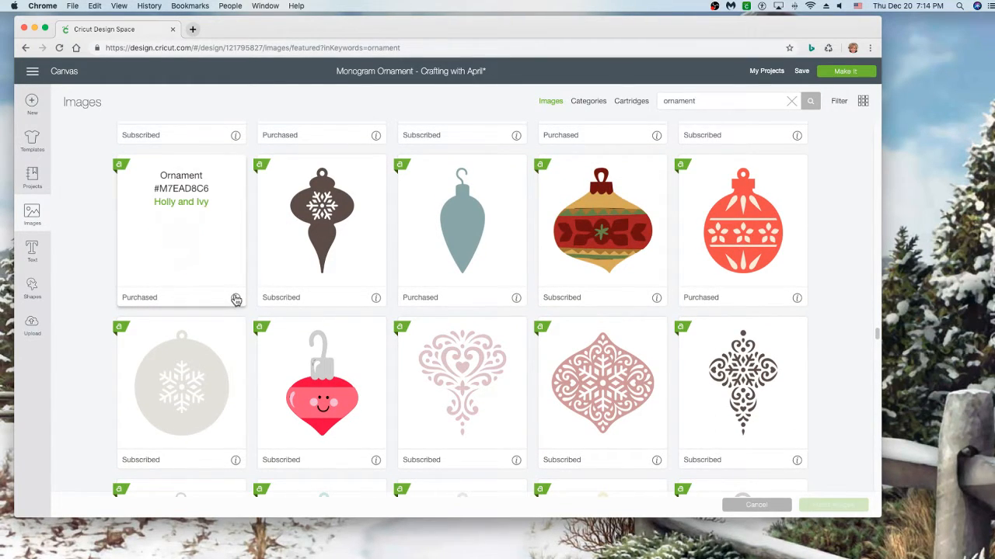
left_click(167, 203)
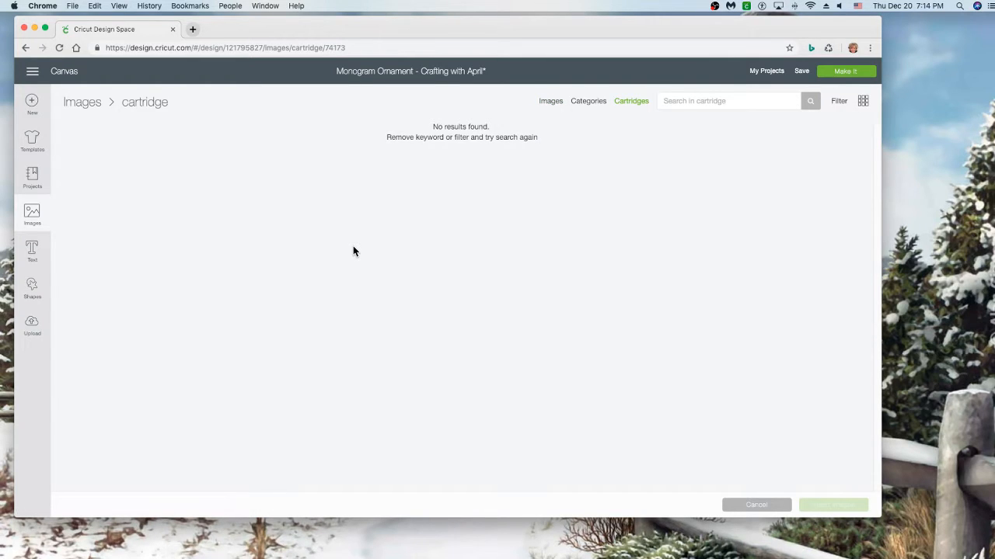
scroll(261, 359, "down", 5)
scroll(261, 359, "down", 5)
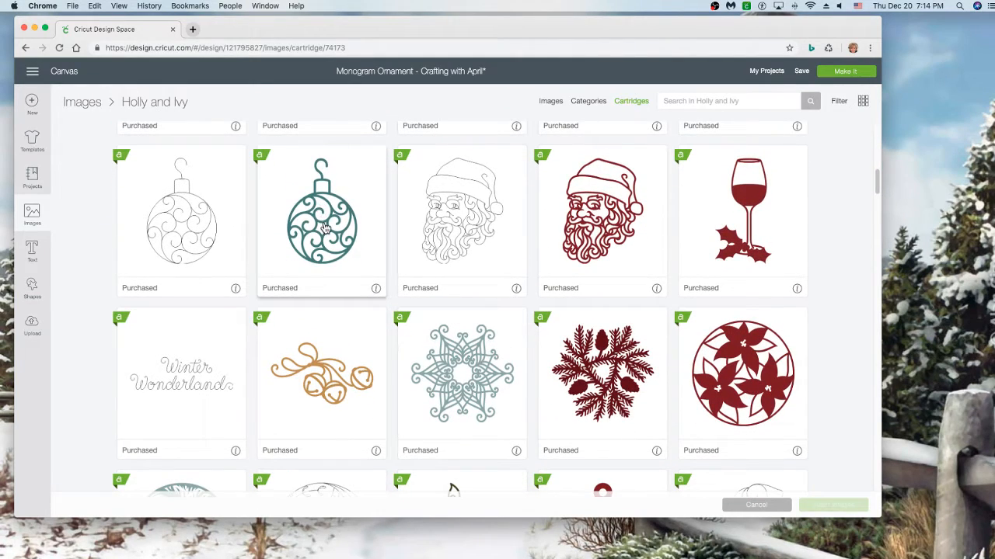
left_click(323, 219)
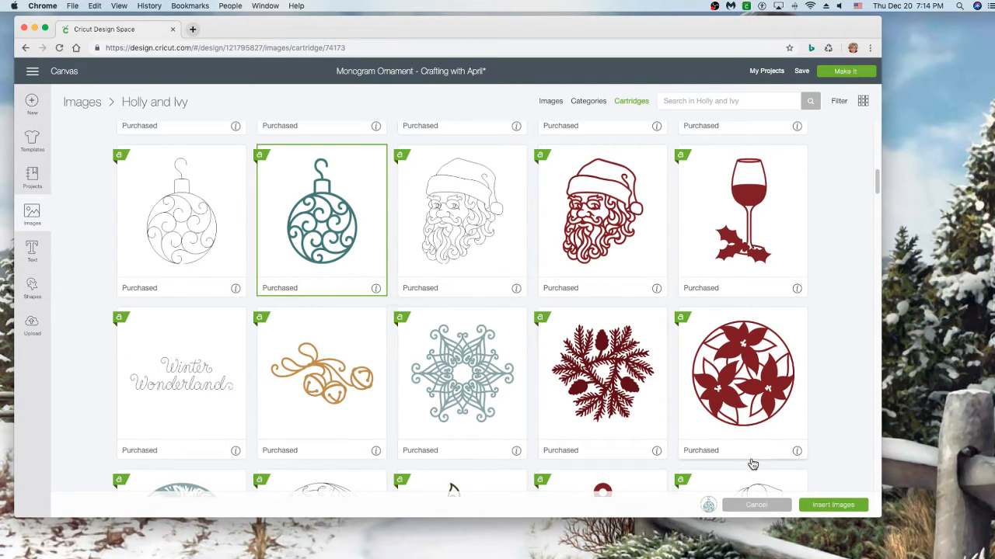
left_click(823, 511)
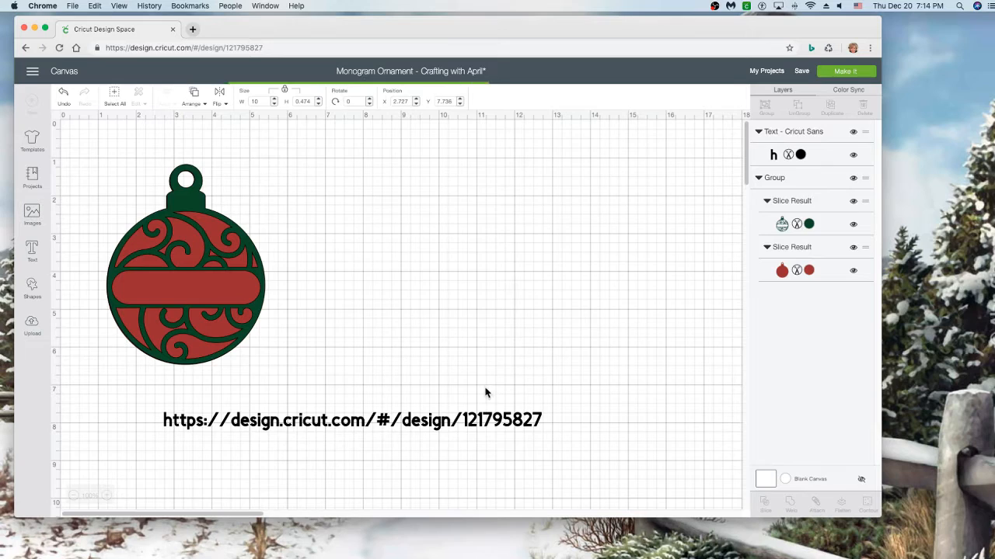
Step: Place the teal ornament just right of the red and green one, and move the link text above them and hide it
left_click_drag(184, 292, 499, 380)
left_click_drag(382, 320, 391, 281)
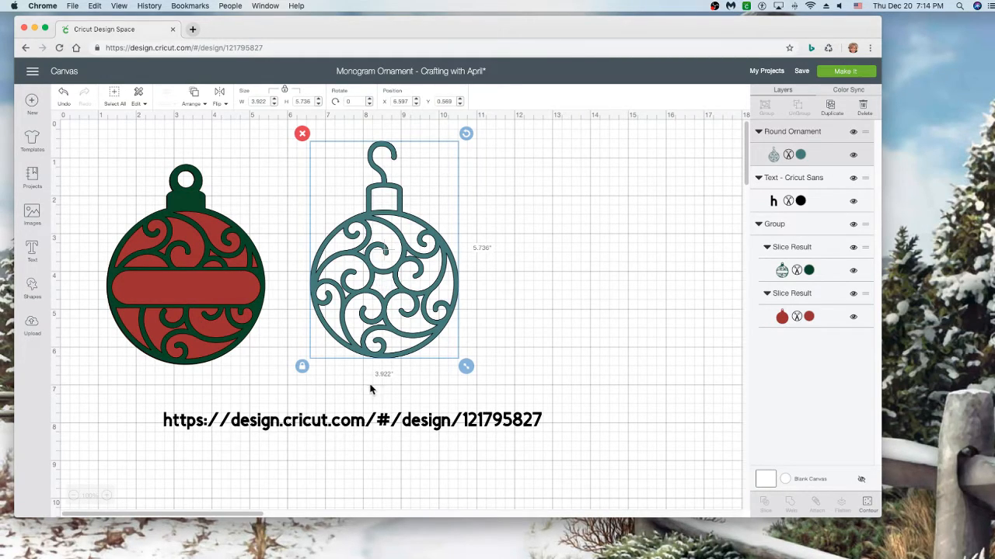
left_click_drag(375, 420, 333, 156)
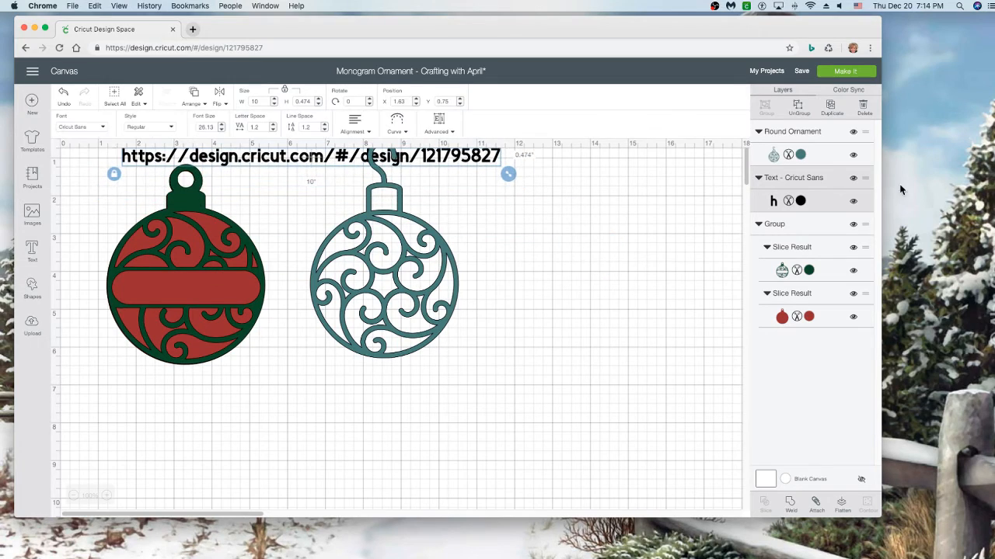
left_click(852, 177)
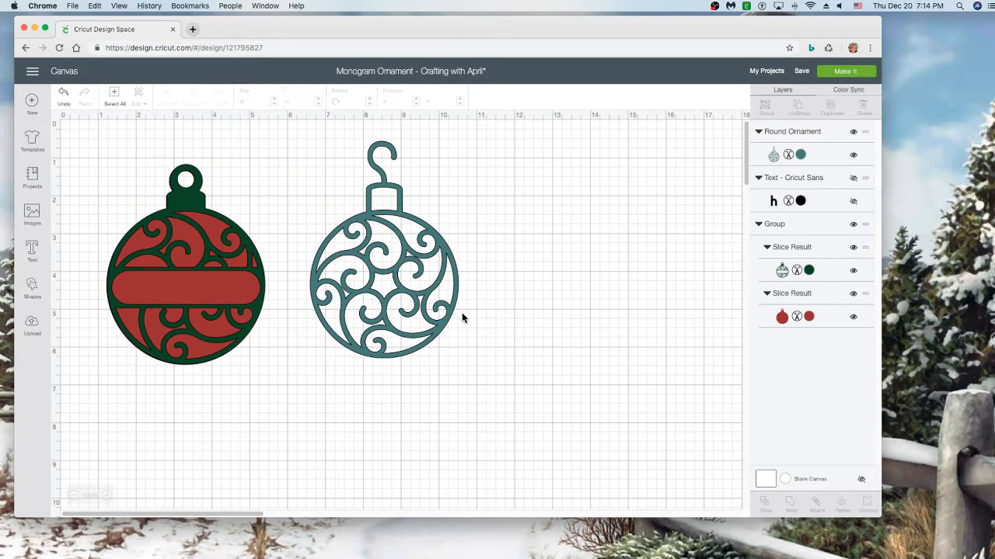
Step: Swap the ornaments' places, moving the red and green one to the right and the teal one to about X 2.53, Y 0.93
left_click(413, 282)
left_click_drag(238, 179, 746, 183)
left_click_drag(645, 262, 484, 257)
left_click(398, 266)
key("Left")
key("Left")
key("Left")
key("Left")
key("Left")
key("Left")
key("Left")
key("Left")
key("Left")
key("Left")
key("Left")
key("Left")
key("Left")
key("Left")
key("Left")
key("Left")
key("Left")
key("Left")
key("Left")
key("Left")
left_click_drag(221, 260, 212, 268)
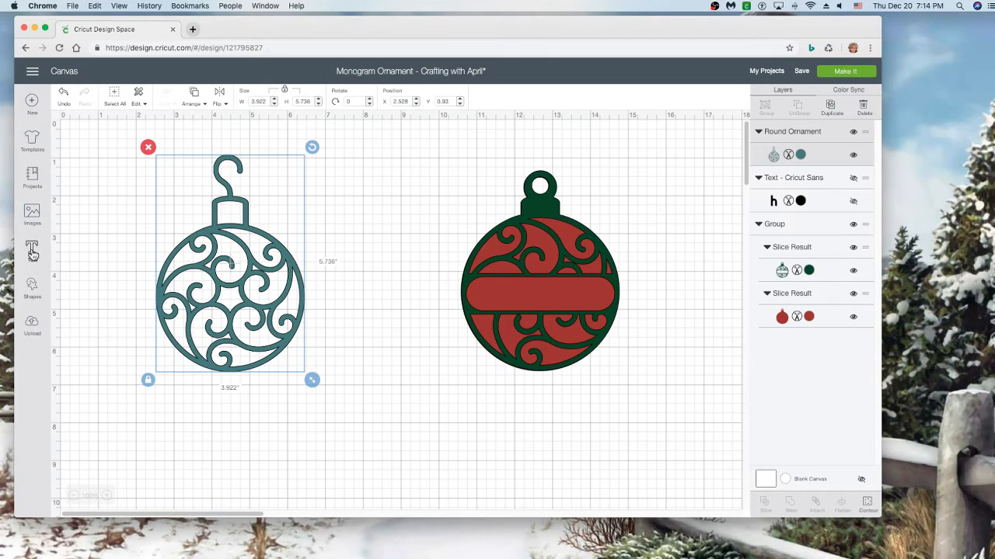
Step: Lower the teal ornament, cover its hook with a square at about X 3.01, Y 0.28, and slice the two
left_click(32, 289)
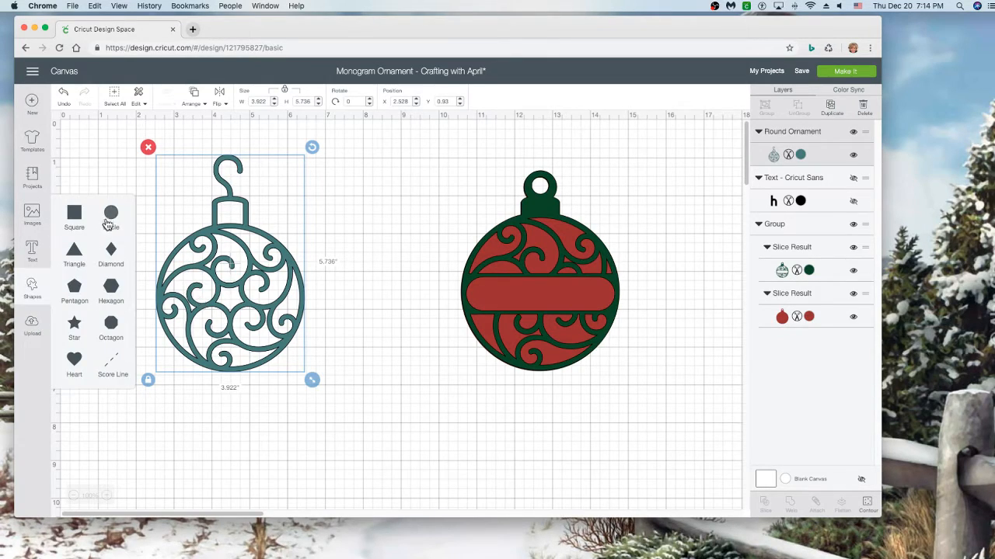
left_click(73, 212)
left_click_drag(294, 290, 300, 342)
left_click_drag(140, 231, 178, 171)
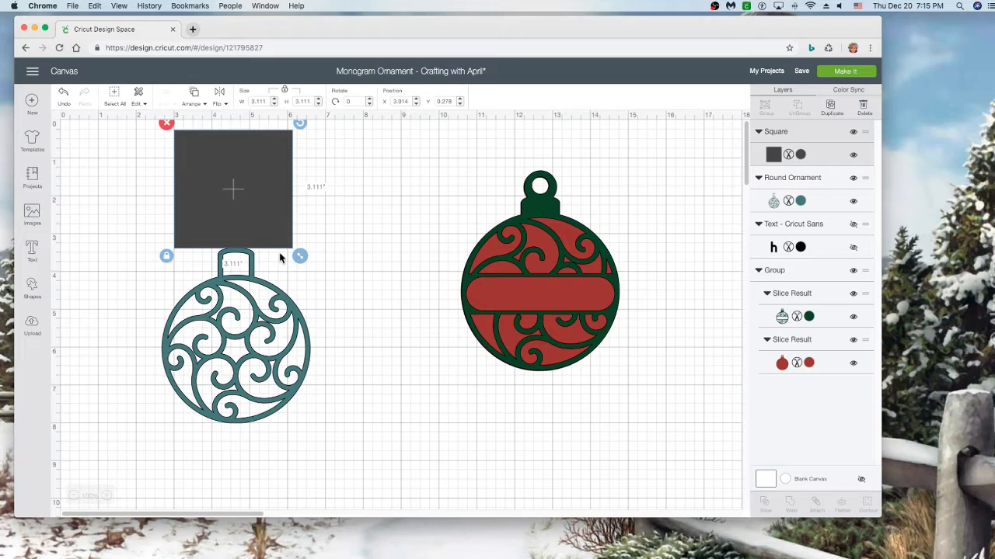
left_click(253, 287, "shift")
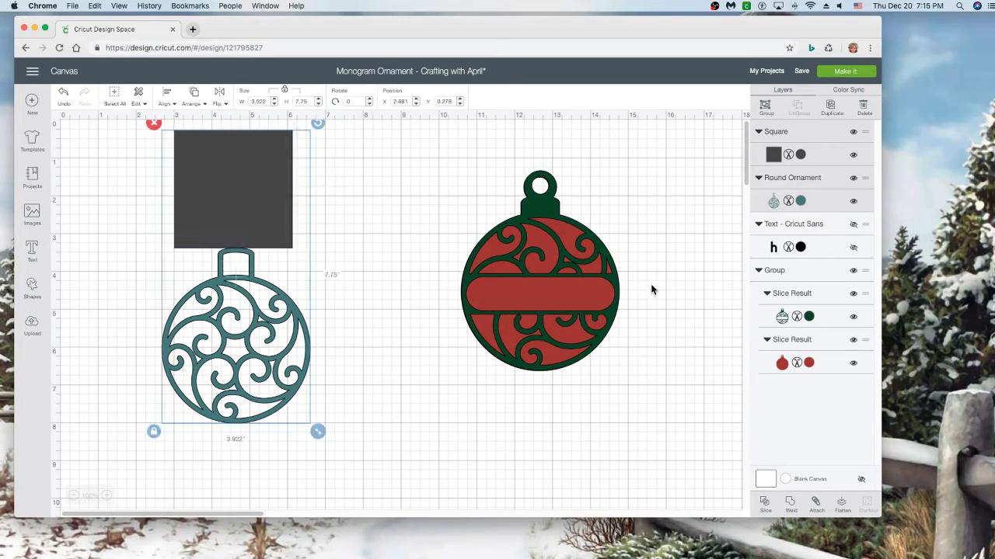
left_click(766, 503)
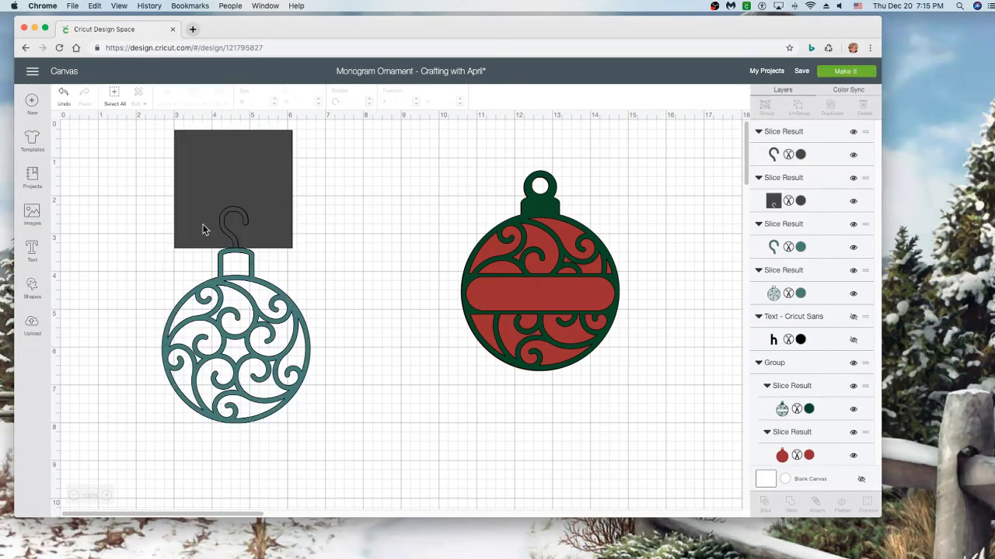
Step: Delete the square and hook pieces left by the slice, and move the hookless ornament to about X 2.42, Y 2.10
left_click_drag(224, 259, 201, 280)
left_click(317, 240)
left_click_drag(325, 237, 203, 236)
key("Delete")
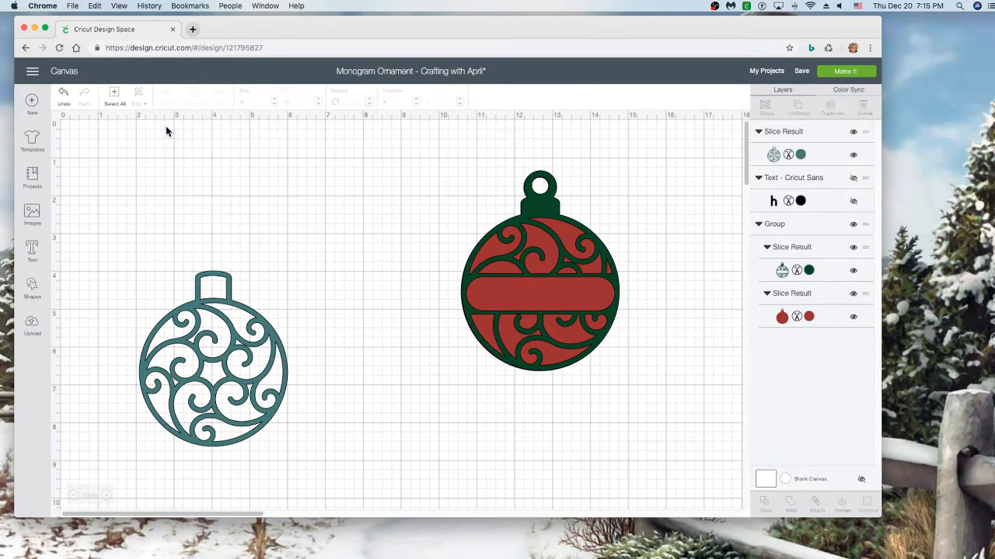
left_click_drag(222, 320, 235, 248)
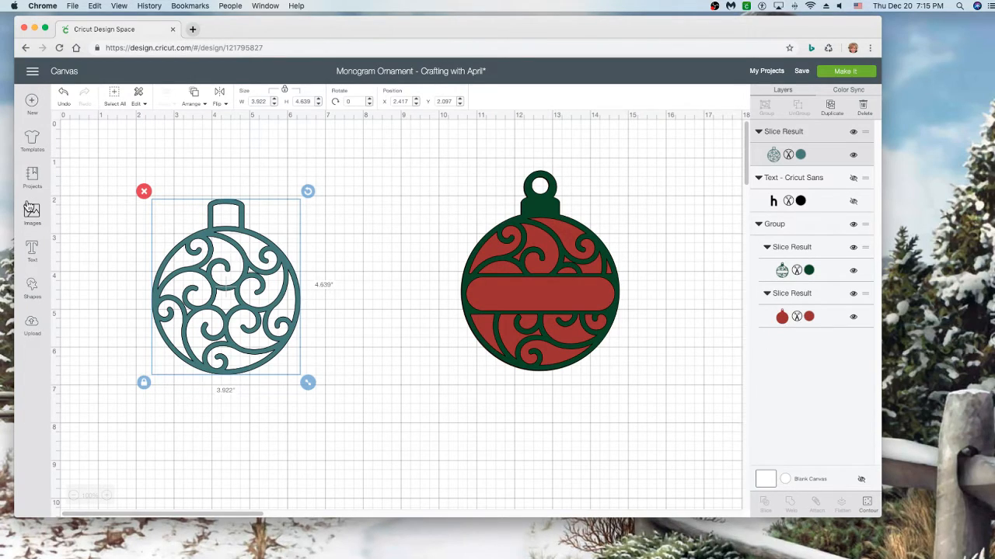
Step: Insert a circle, shrink it to about 0.889 in, and place it on top of the teal ornament's cap
left_click(34, 287)
left_click(111, 215)
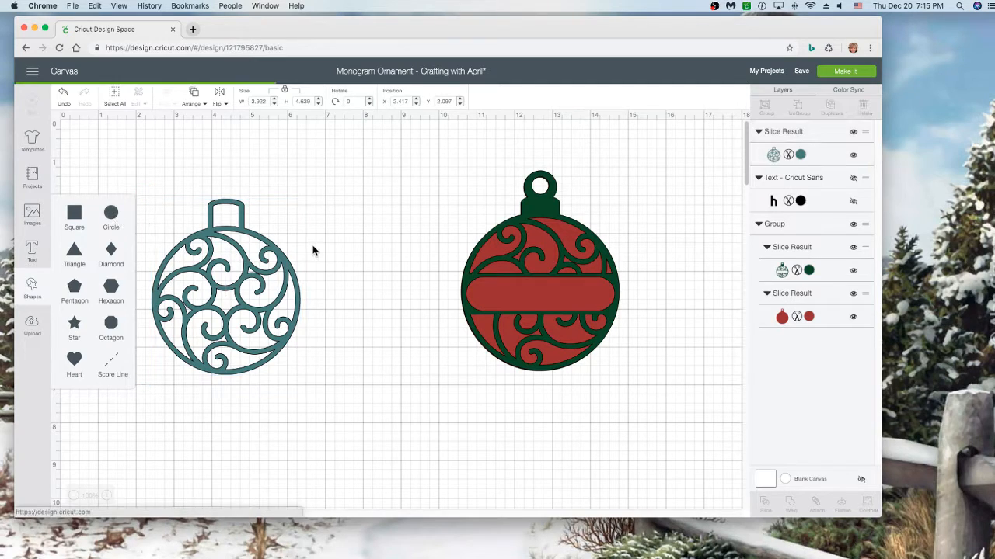
left_click_drag(239, 271, 282, 247)
left_click_drag(290, 306, 231, 196)
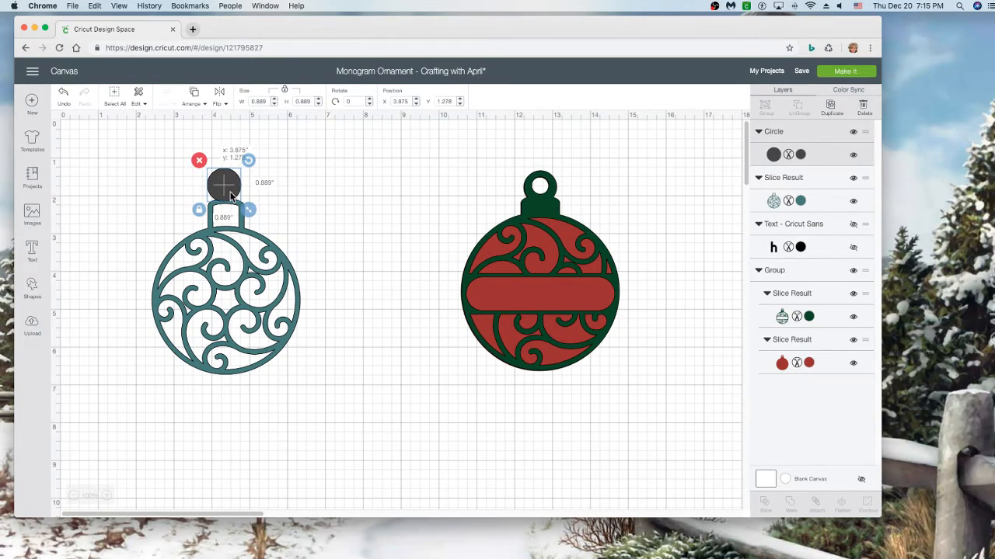
left_click_drag(224, 185, 235, 186)
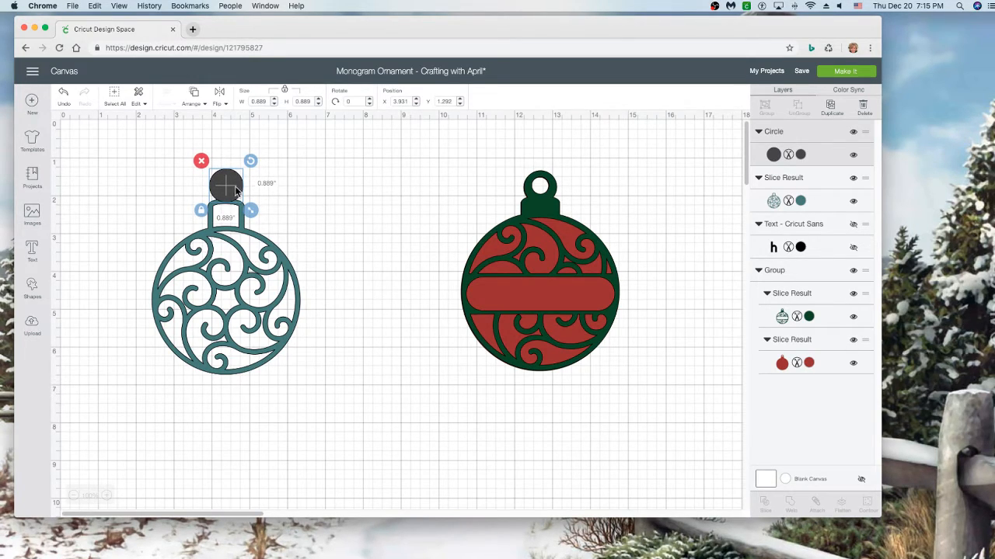
Step: Center the circle horizontally with the teal ornament
left_click(295, 218)
left_click_drag(356, 238, 241, 187)
left_click(167, 101)
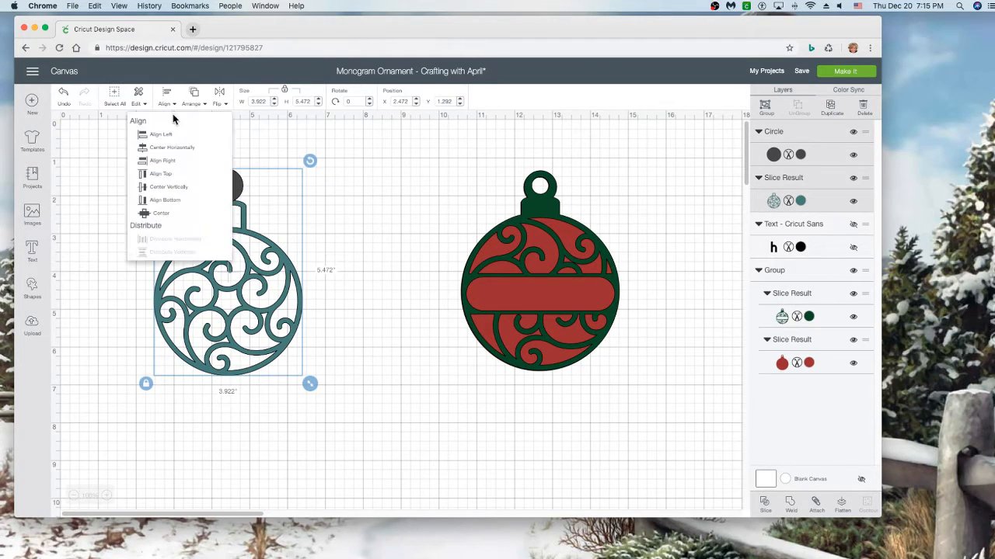
left_click(178, 155)
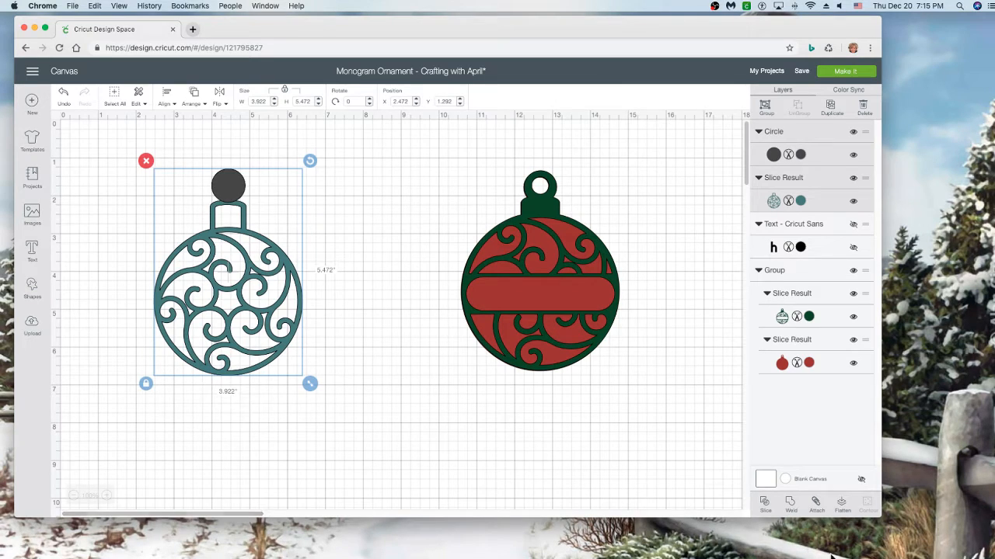
Step: Try welding the circle to the teal ornament and undo the weld
left_click(790, 506)
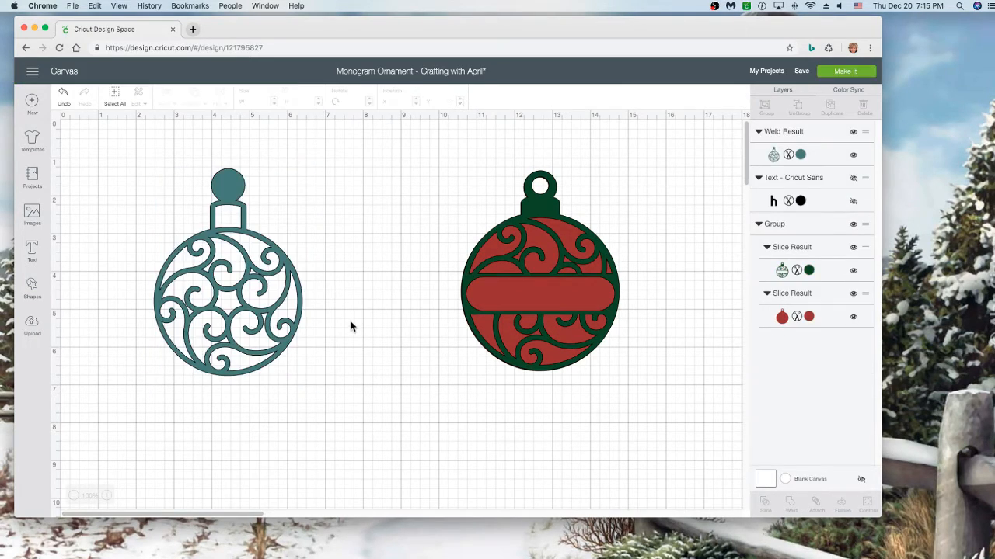
scroll(202, 191, "right", 1)
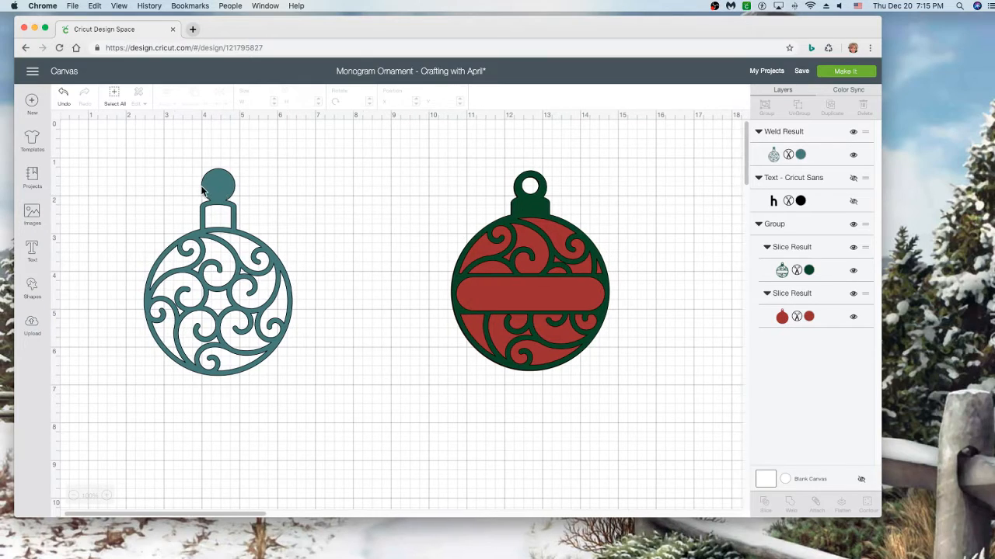
left_click(64, 93)
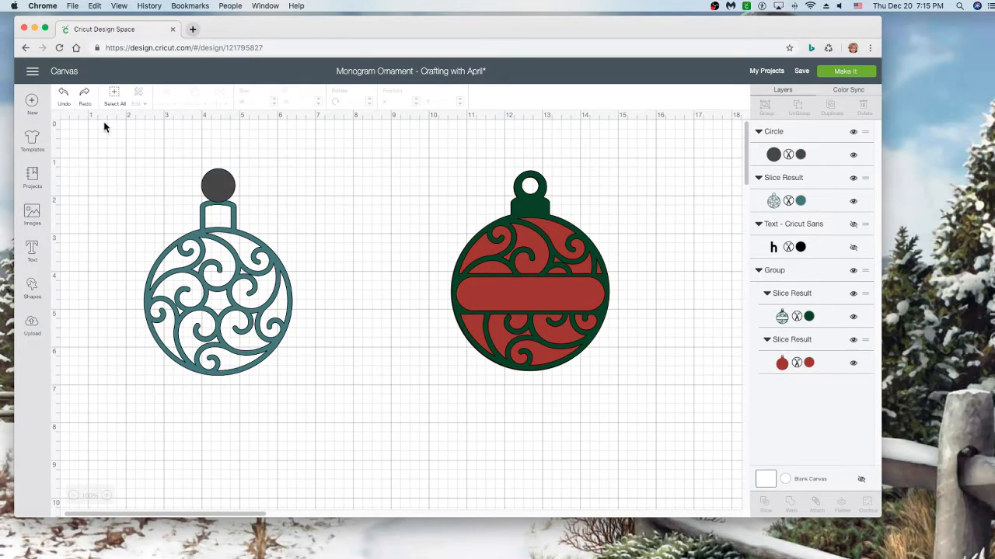
Step: Lower the circle to about Y 1.35 so it overlaps the ornament's cap more
left_click(225, 178)
left_click_drag(225, 178, 224, 180)
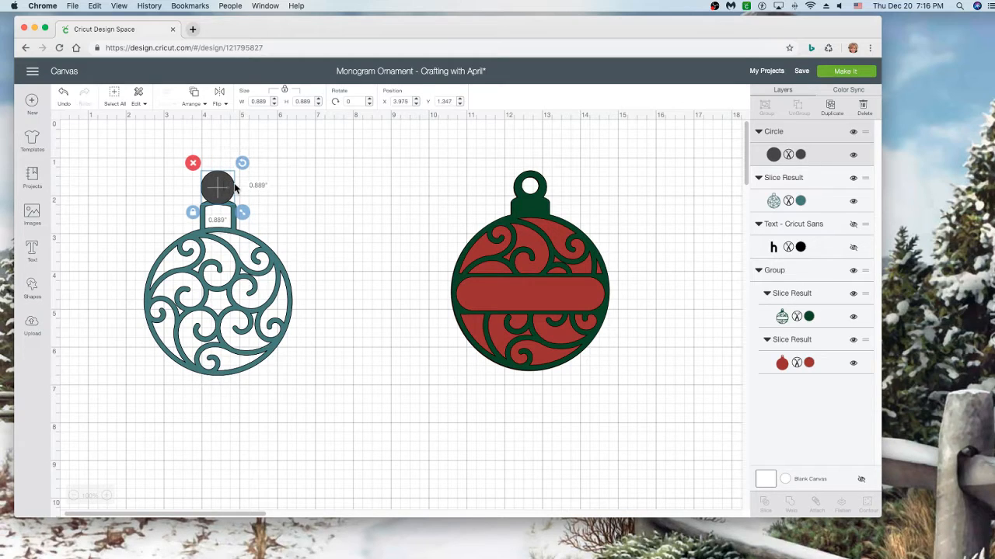
left_click(266, 195)
scroll(330, 248, "down", 1)
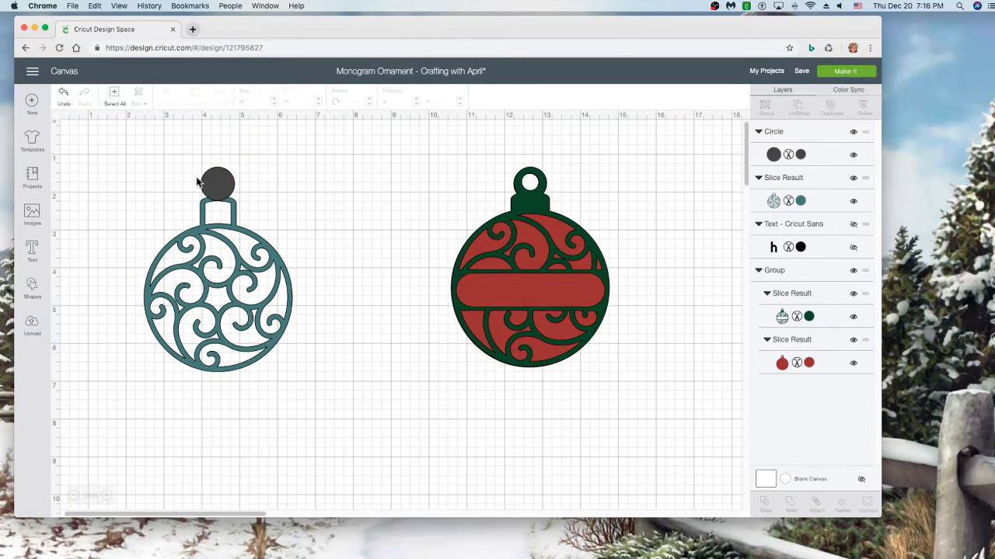
Step: Center the lowered circle and teal ornament horizontally and weld them together
left_click_drag(162, 145, 239, 230)
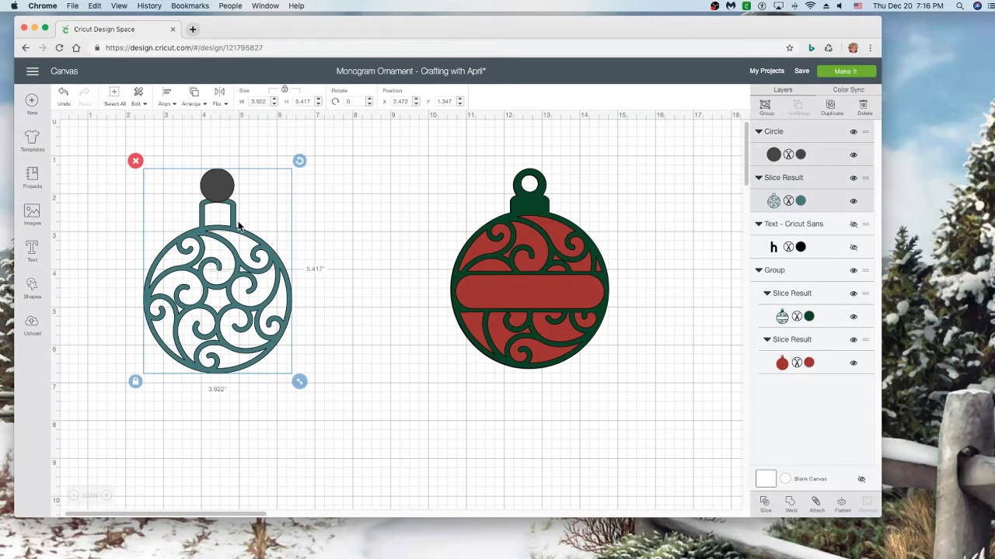
left_click(165, 101)
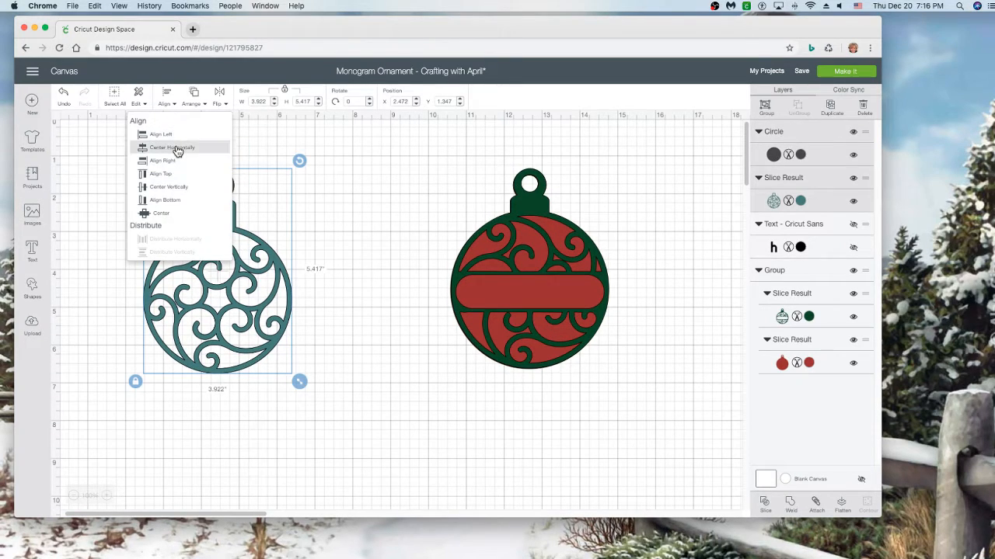
left_click(177, 146)
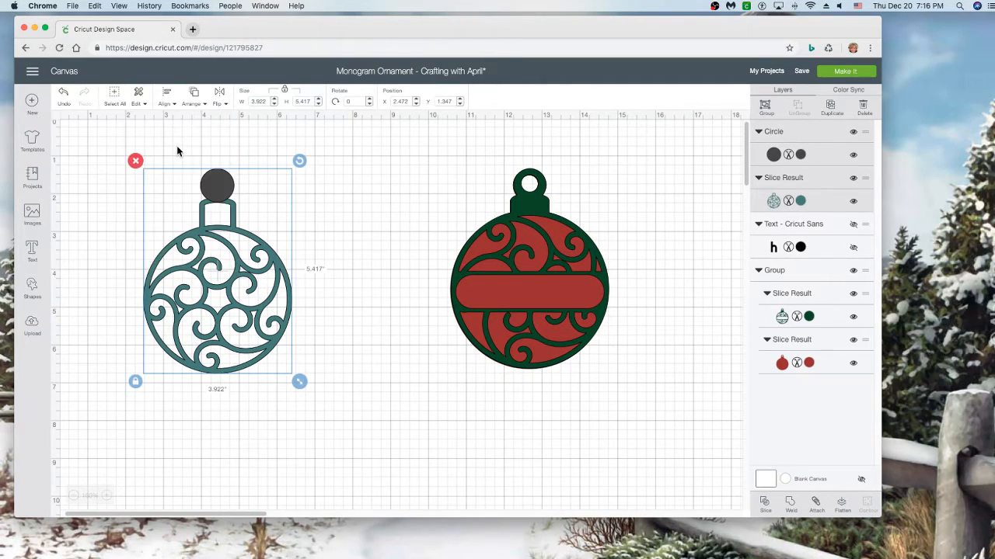
left_click(790, 505)
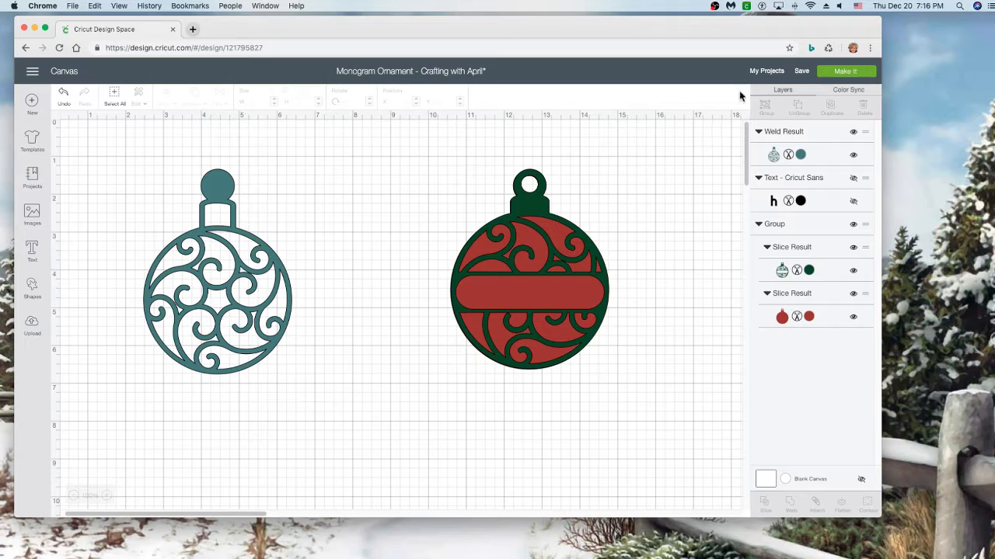
Step: Insert another circle, shrink it to about 0.583 in, and place it inside the ornament's welded hanger circle
left_click(32, 286)
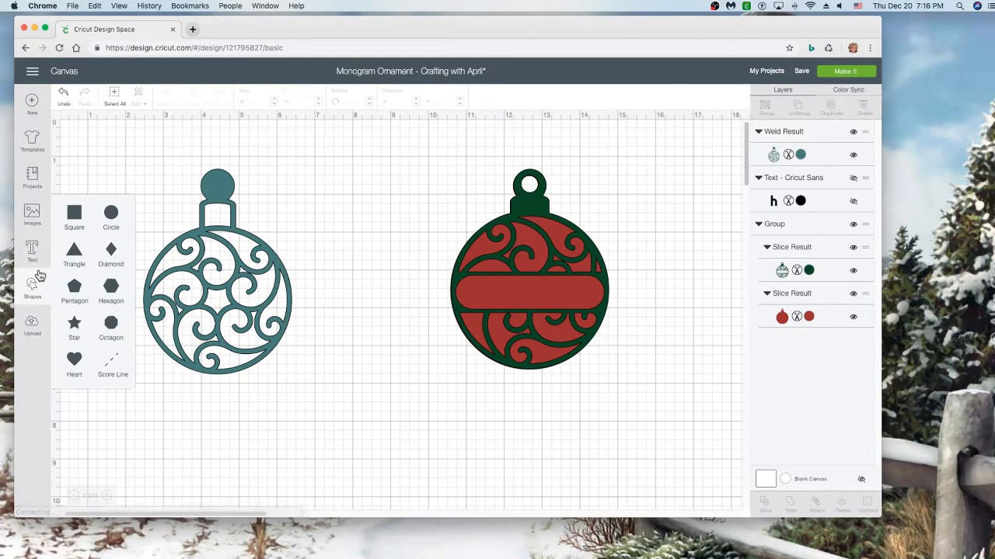
left_click(111, 220)
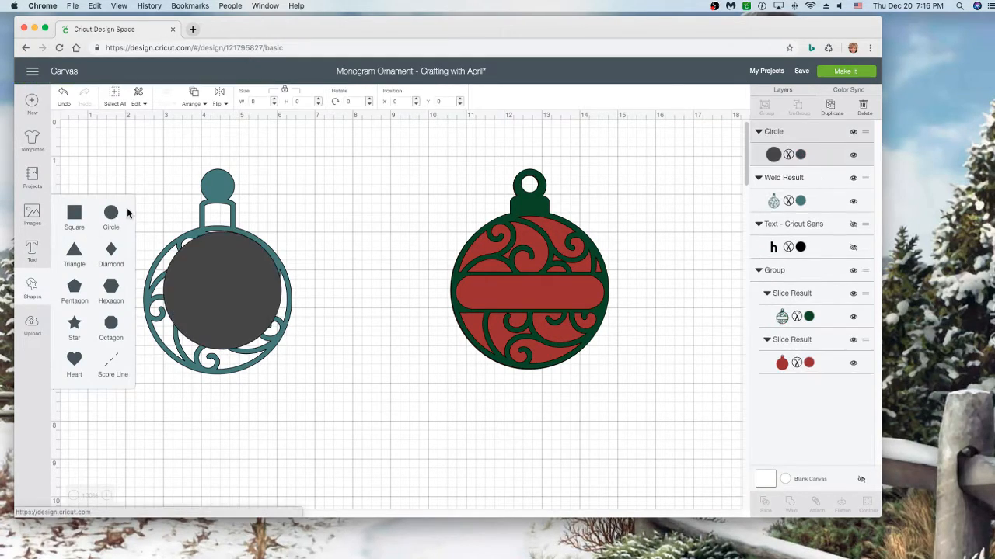
left_click_drag(241, 296, 408, 256)
left_click_drag(460, 316, 221, 188)
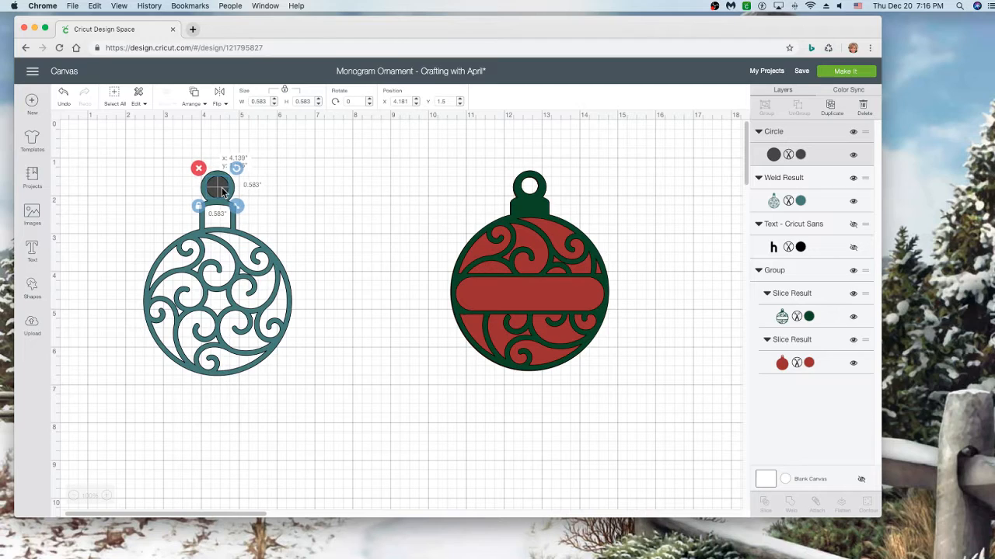
Step: Center the small circle horizontally with the welded ornament
left_click(325, 184)
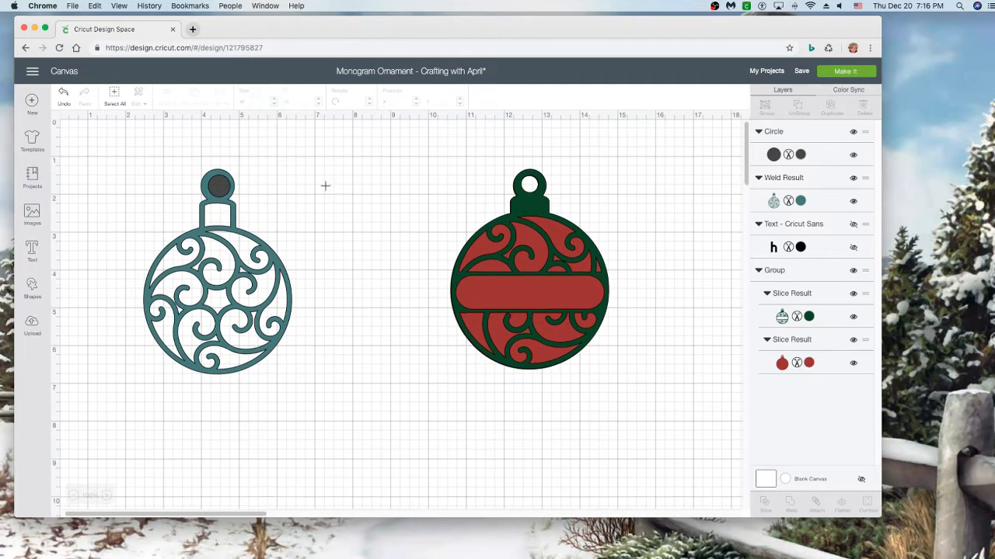
mouse_move(288, 186)
left_mouse_down()
mouse_move(251, 184)
mouse_move(290, 184)
left_mouse_up()
left_click(223, 139)
left_click_drag(213, 149, 226, 189)
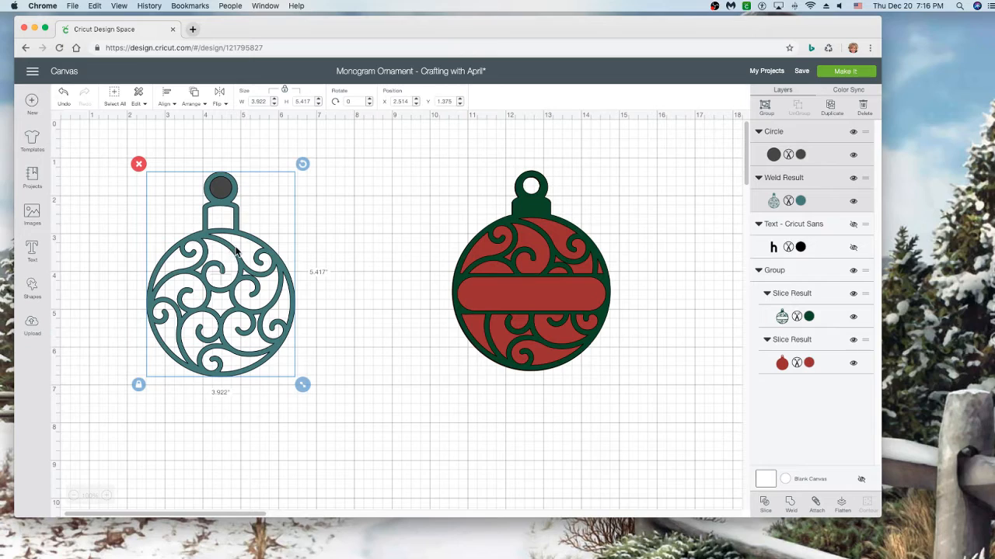
left_click(351, 216)
left_click_drag(317, 188, 202, 189)
left_click(165, 103)
left_click(183, 150)
Step: Try welding the small circle to the ornament and undo it
left_click(790, 505)
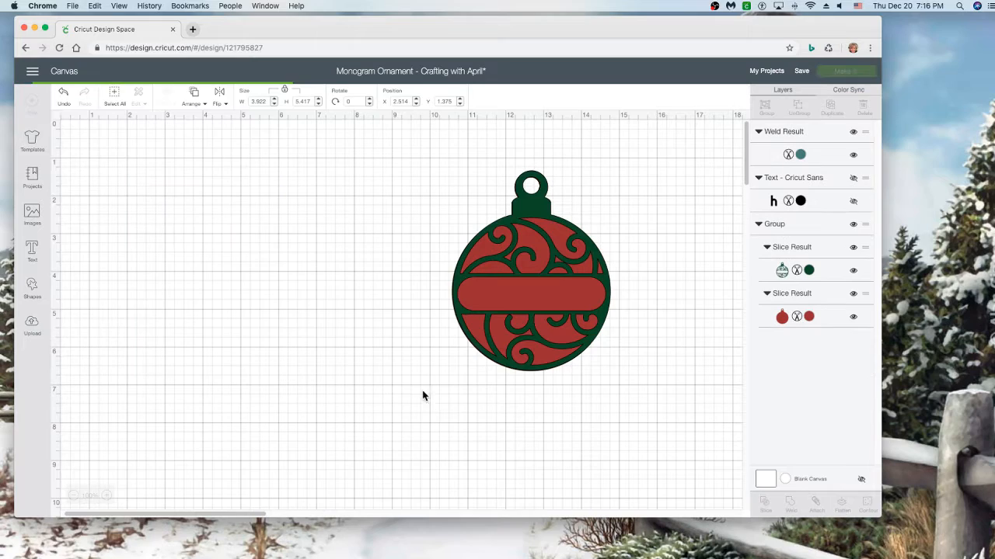
left_click(64, 94)
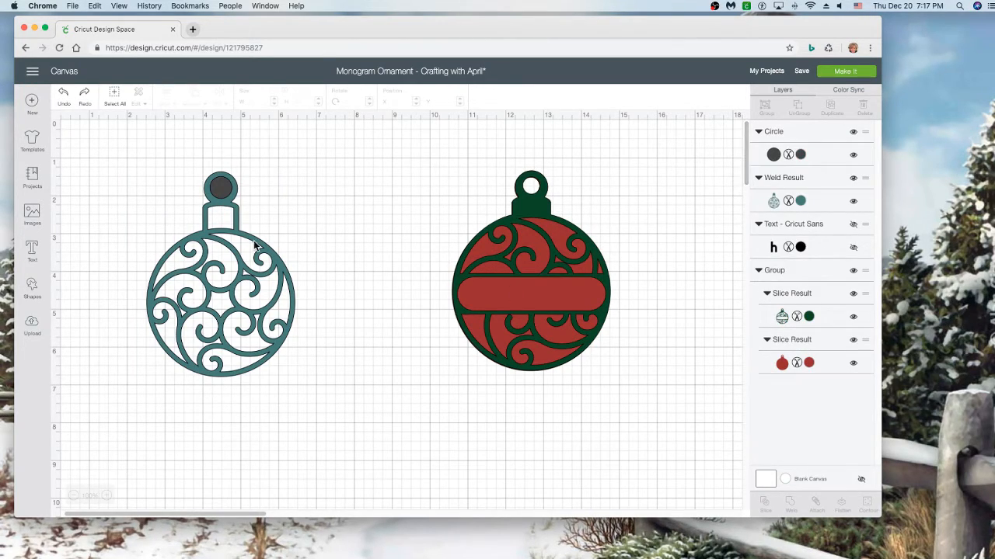
Step: Slice the small circle out of the ornament's hanger circle to make a ring
left_click(256, 195)
left_click(190, 153)
left_click_drag(189, 152, 246, 210)
left_click(764, 503)
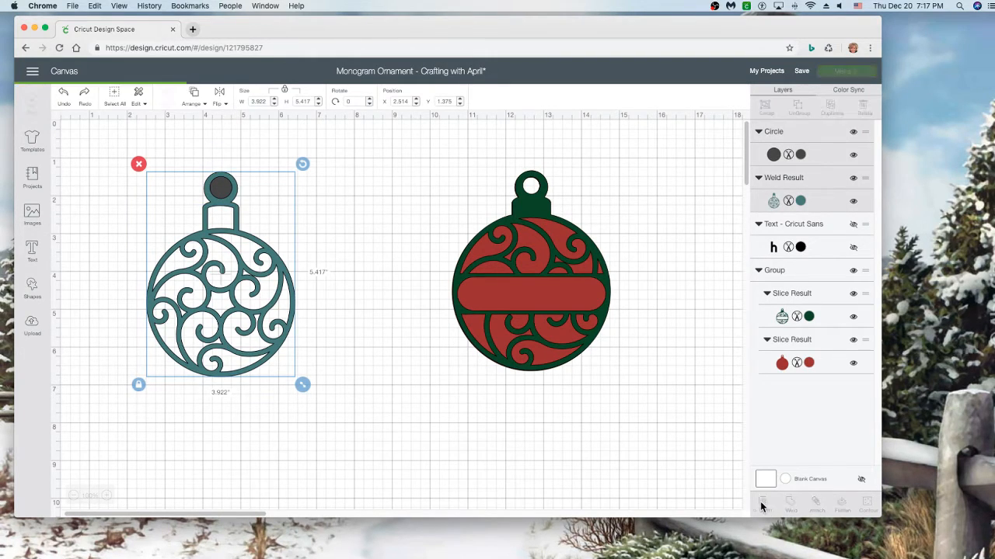
Step: Delete the two leftover circles from the slice and move the ringed ornament to about X 2.18, Y 0.94
left_click_drag(230, 269, 238, 299)
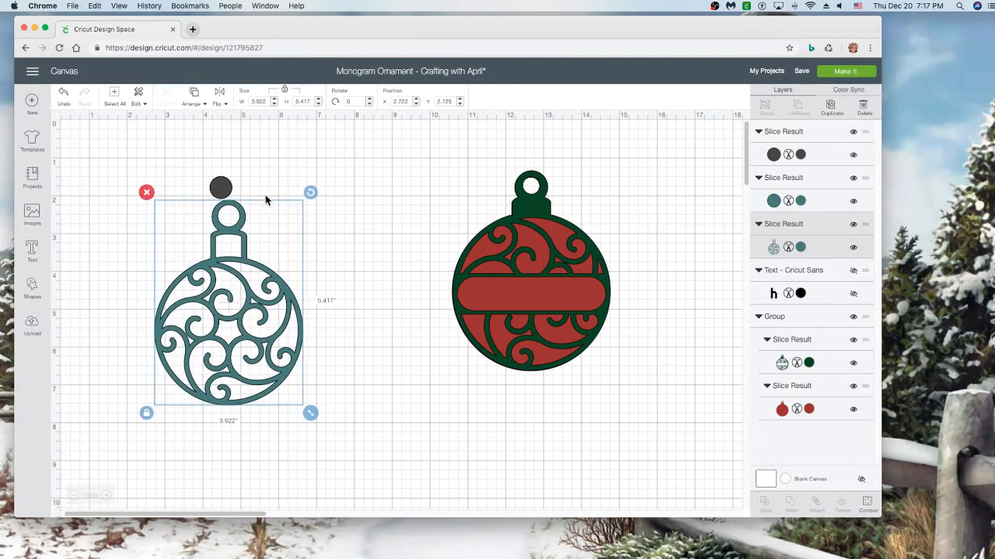
left_click(221, 187)
left_click(201, 168)
left_click(220, 189)
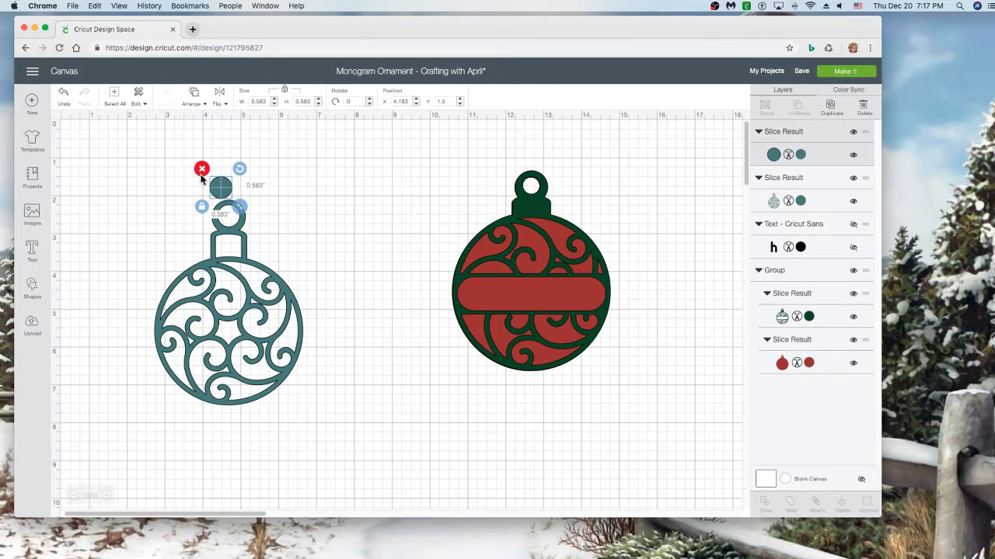
left_click(202, 167)
left_click(233, 233)
left_click_drag(233, 232, 231, 236)
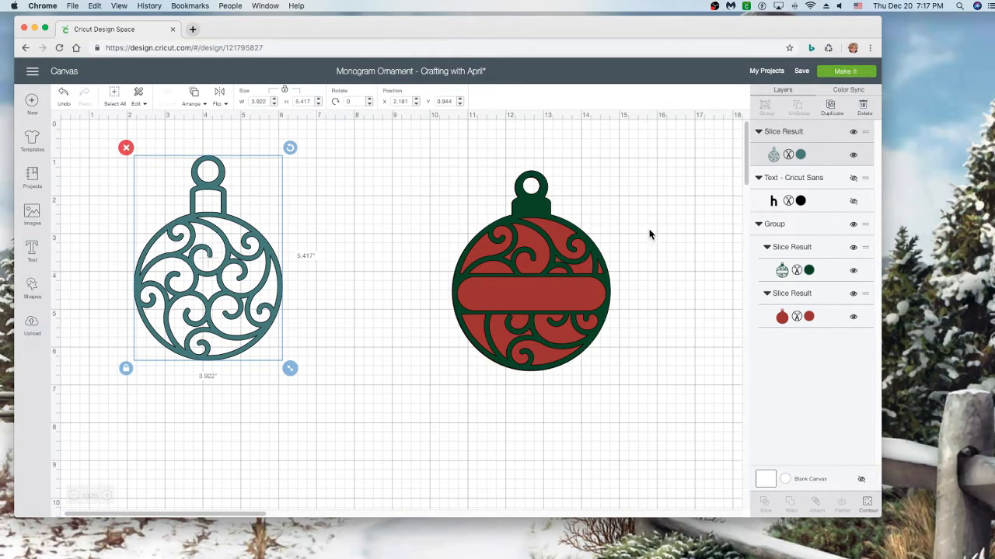
Step: Insert a 3.111" circle and place it over the ball of the red and green ornament
left_click(541, 223)
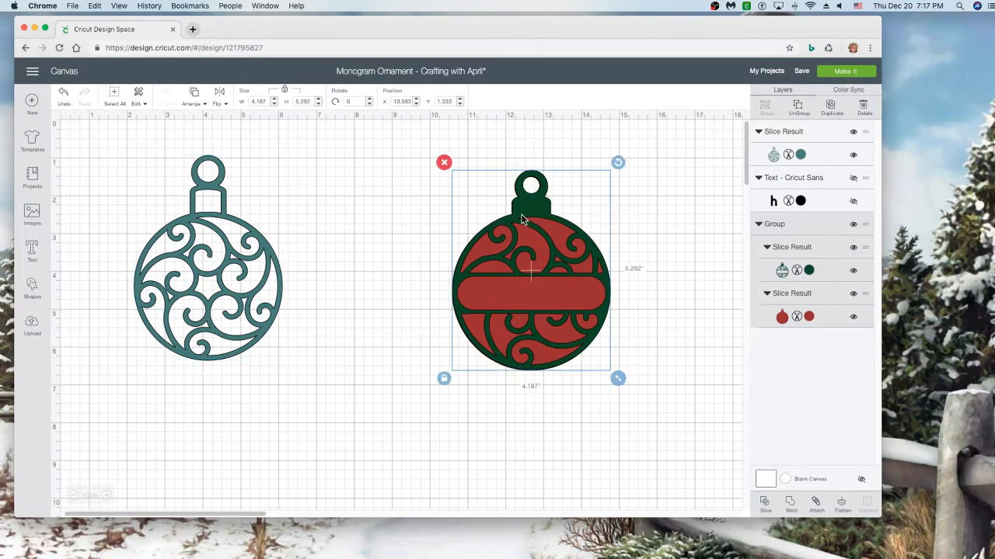
left_click(44, 292)
left_click(112, 223)
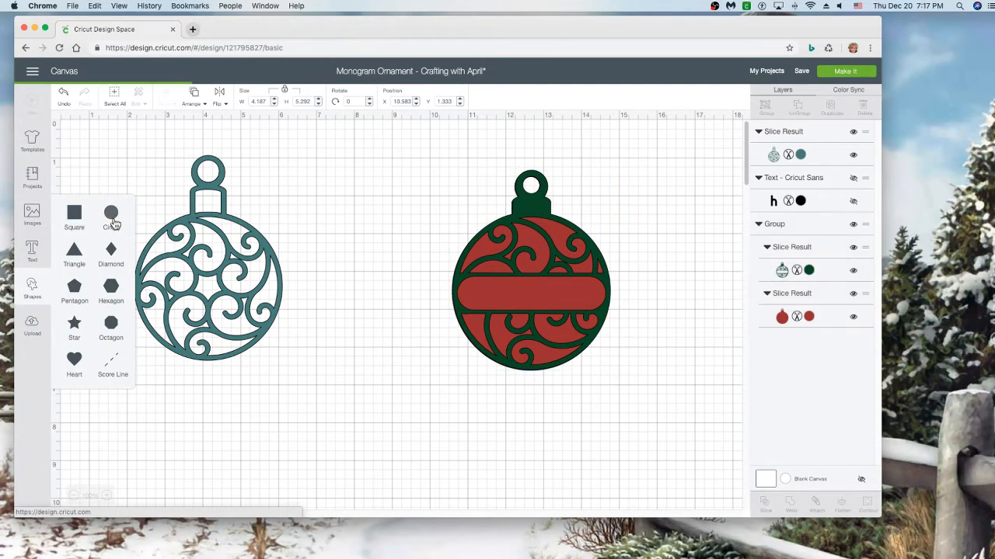
left_click_drag(226, 290, 503, 276)
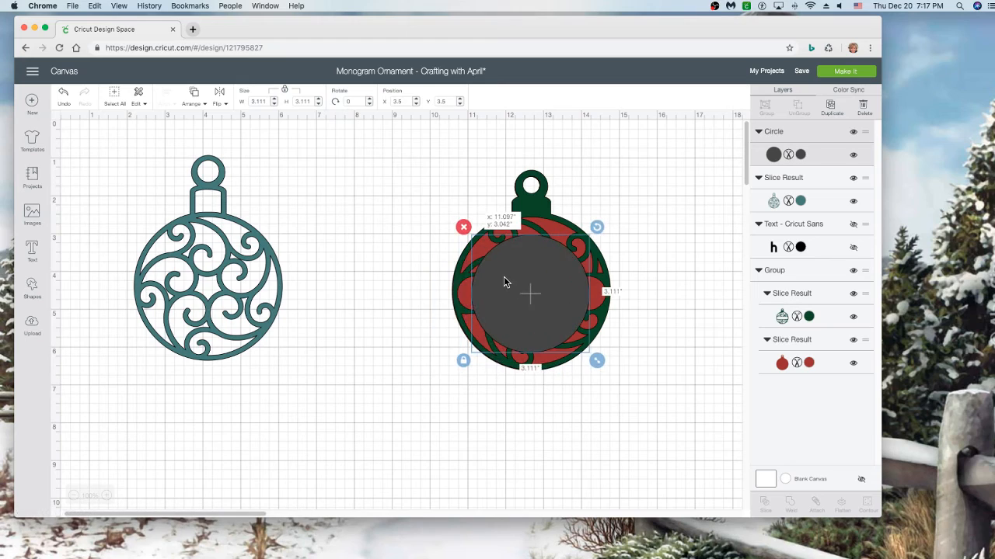
left_click(673, 290)
left_click_drag(409, 201, 610, 373)
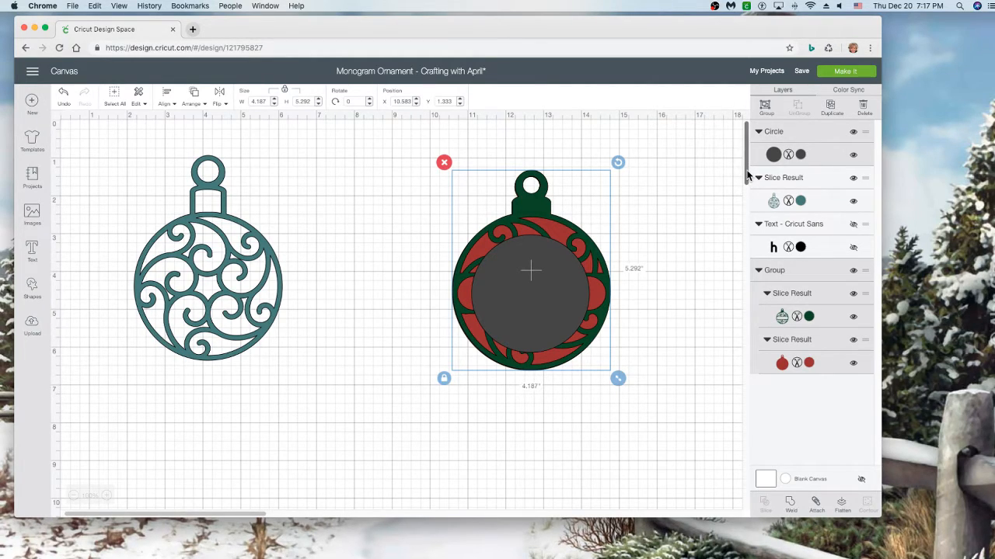
left_click(606, 462)
Step: Try the circle over the teal ornament's ball, and move it off below the ornament to about X 3.31, Y 6.22
left_click_drag(502, 308, 229, 316)
left_click_drag(350, 331, 195, 279)
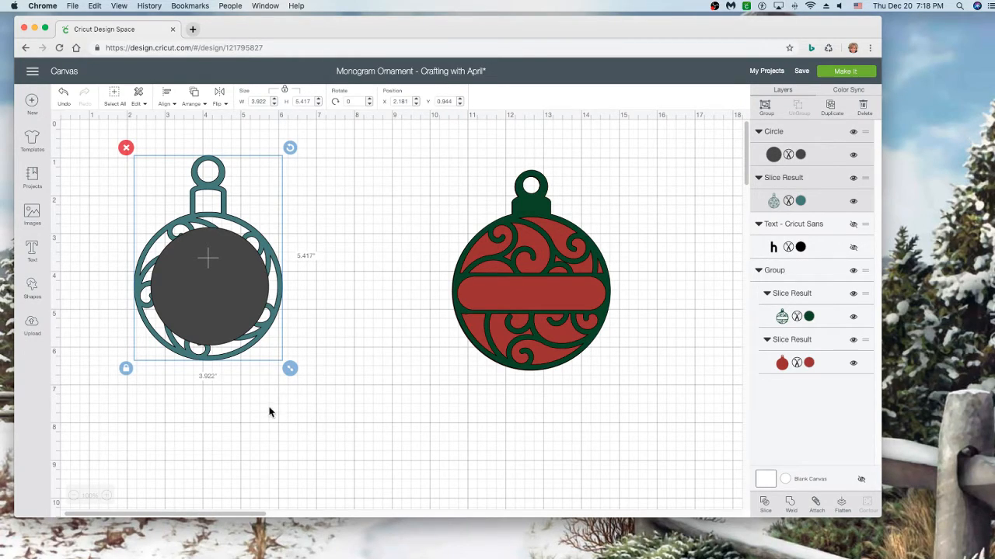
left_click(344, 324)
left_click_drag(229, 281, 265, 377)
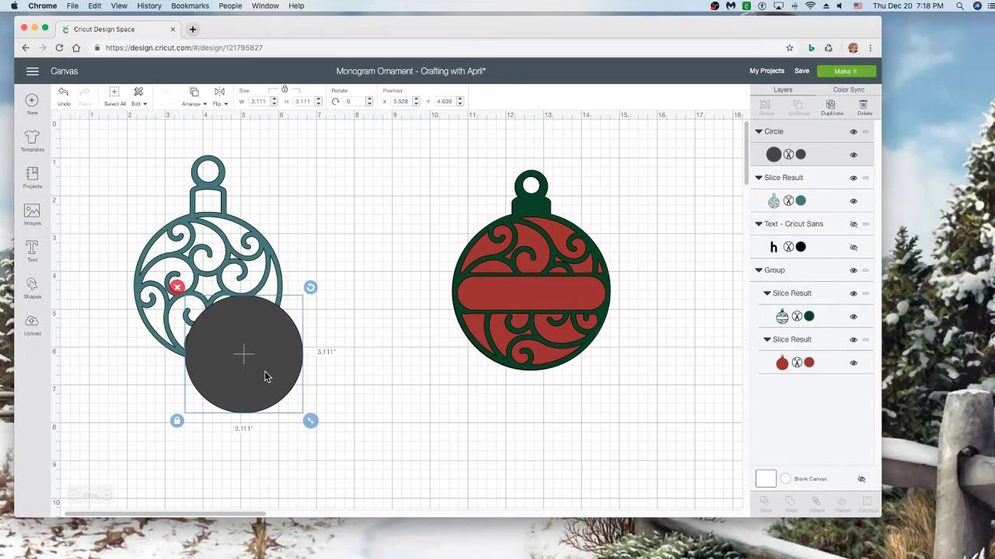
left_click_drag(264, 372, 255, 427)
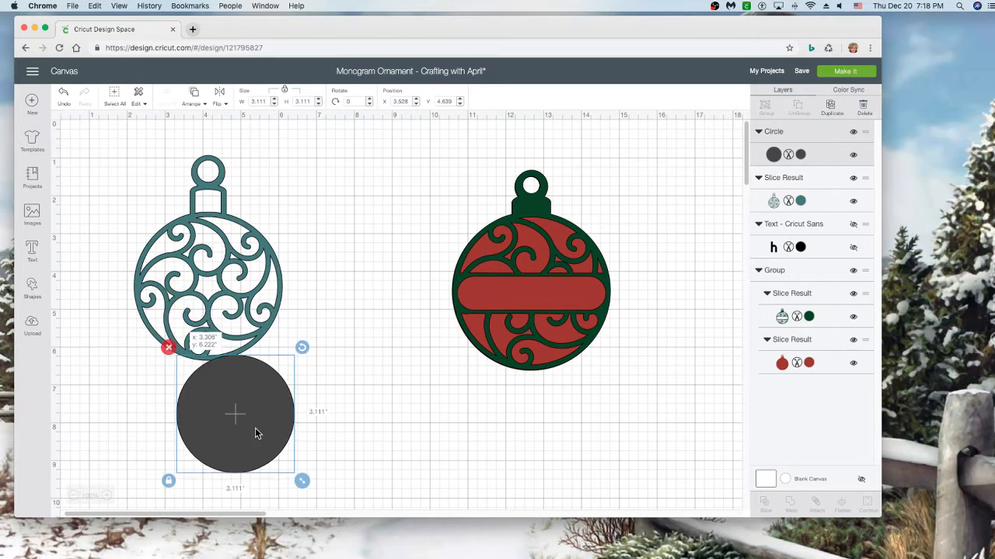
Step: Insert a square, stretch it into a bar about 3.125" wide and 0.306" high, and lay it across the teal ornament's neck
left_click(32, 292)
left_click(74, 214)
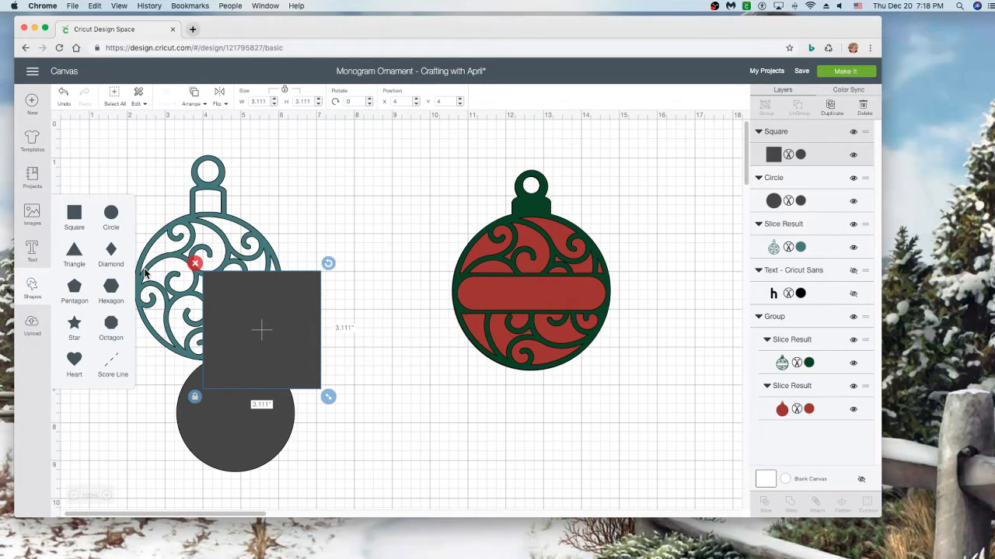
left_click_drag(284, 329, 309, 320)
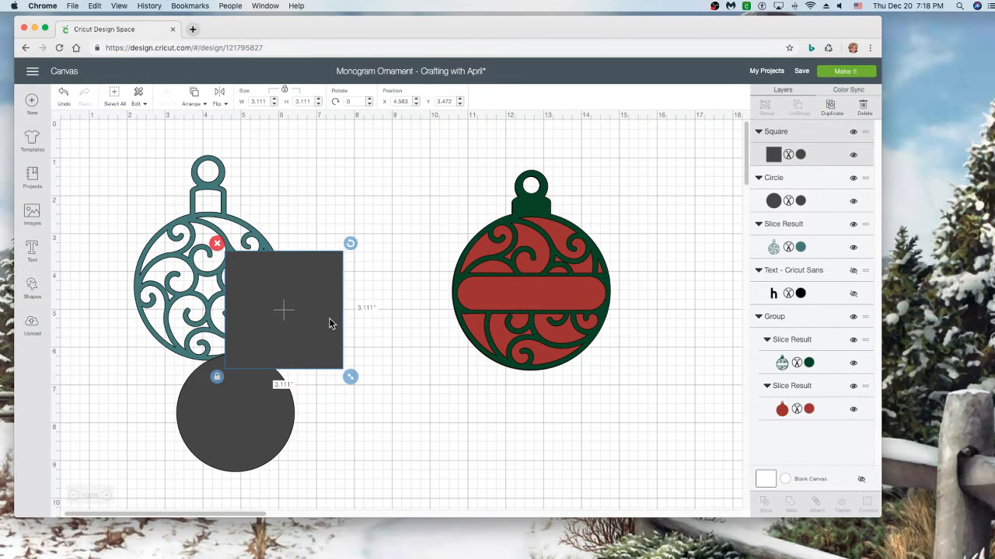
left_click_drag(329, 319, 424, 286)
left_click_drag(328, 275, 287, 212)
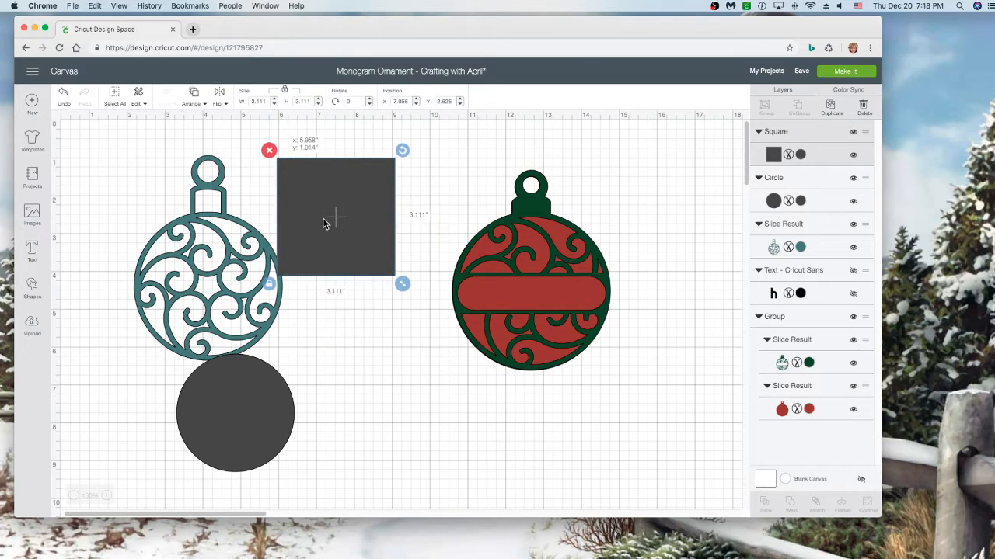
left_click_drag(396, 290, 257, 204)
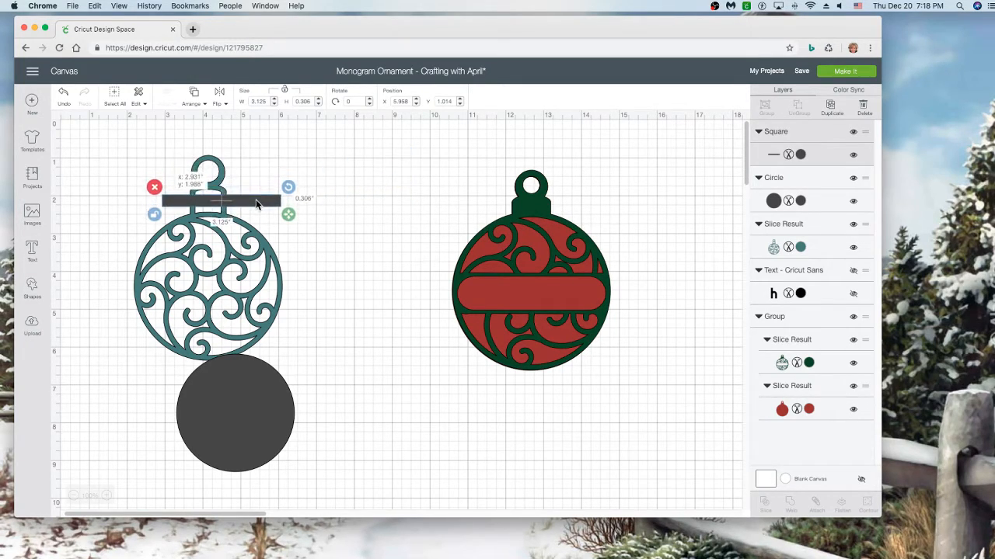
Step: Slice the bar out of the teal ornament's neck and pull the cut ornament away from the pieces
left_click(361, 227)
left_click_drag(366, 221, 150, 179)
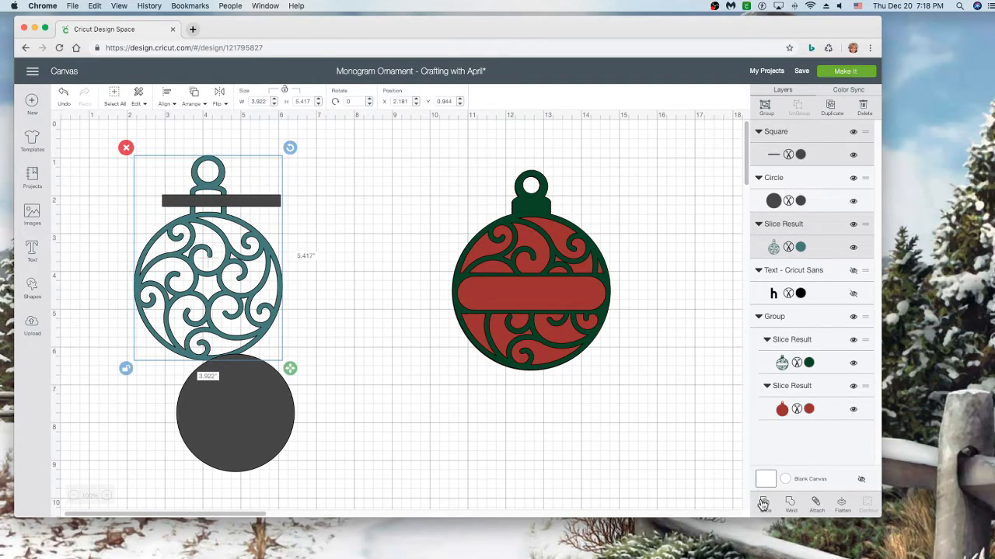
left_click(764, 502)
left_click_drag(241, 282, 352, 278)
Step: Delete the leftover bar and the two small neck pieces from the slice
left_click(215, 199)
left_click(184, 191)
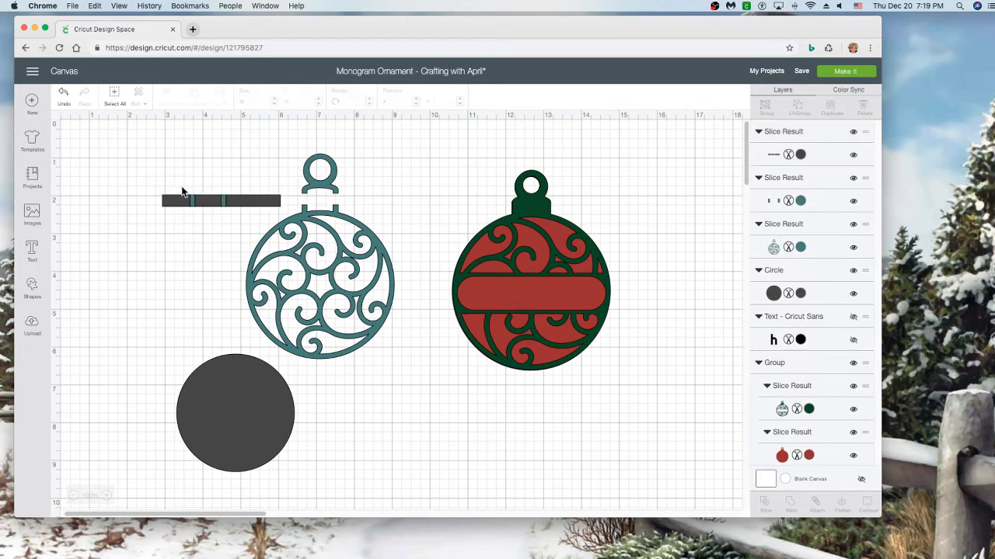
left_click(188, 200)
key("Delete")
left_click(196, 201)
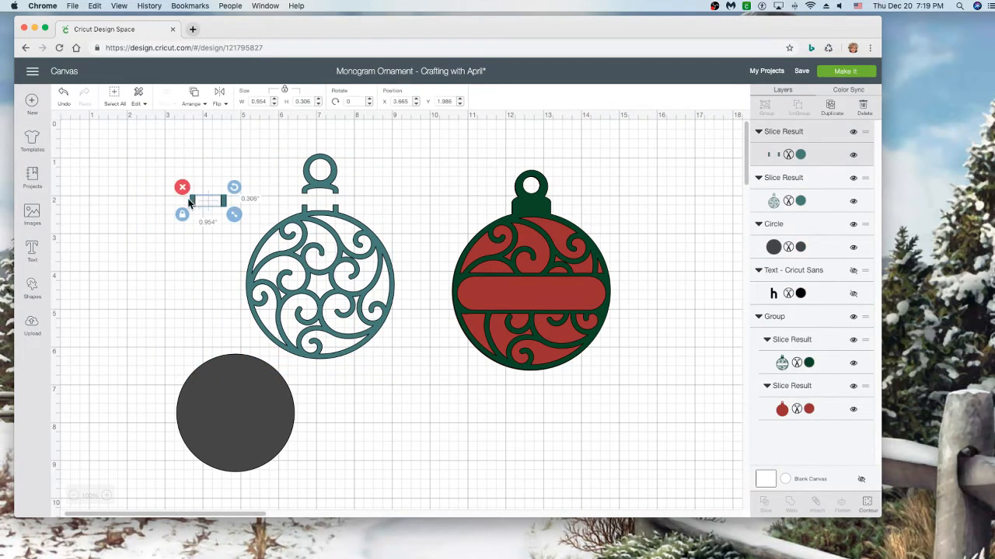
key("Delete")
Step: Park the large circle below the red ornament and place a duplicate of the cut teal ornament at about X 5.39, Y 0.53
left_click_drag(345, 259, 202, 246)
left_click_drag(242, 405, 568, 423)
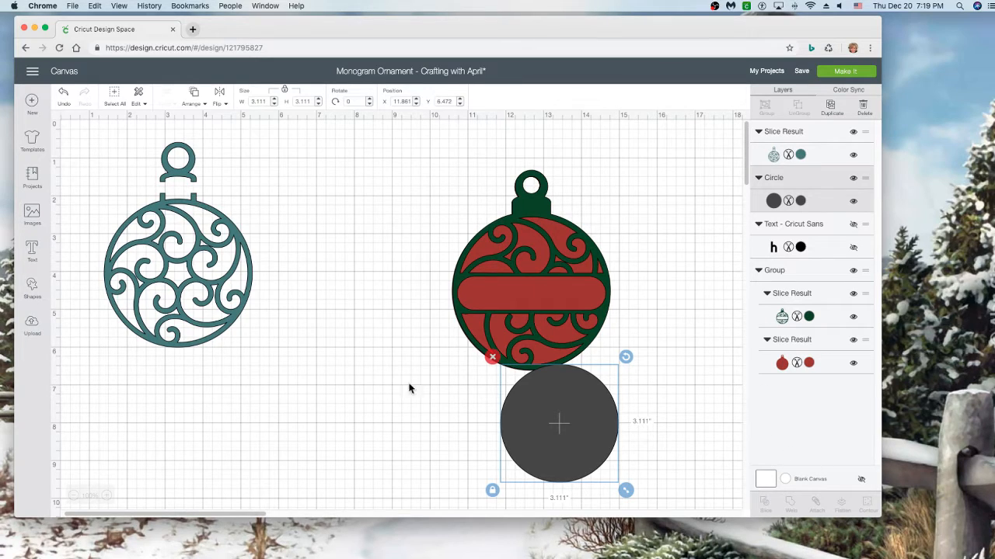
left_click(207, 301)
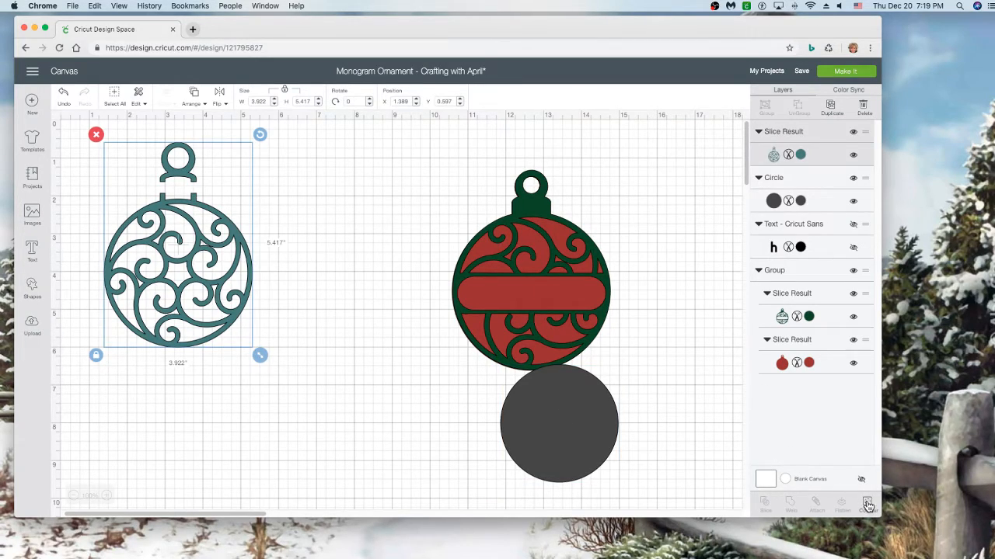
left_click(830, 107)
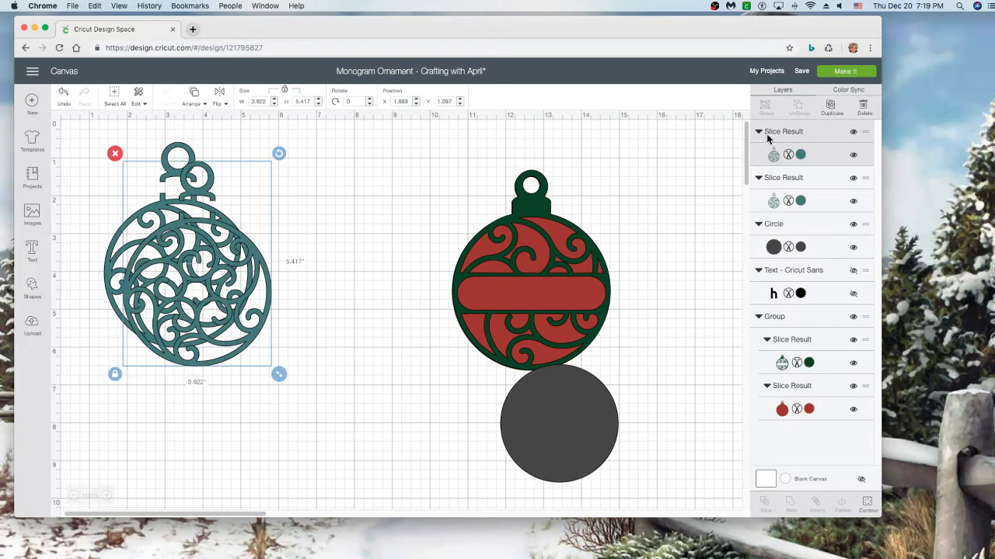
left_click_drag(227, 283, 360, 261)
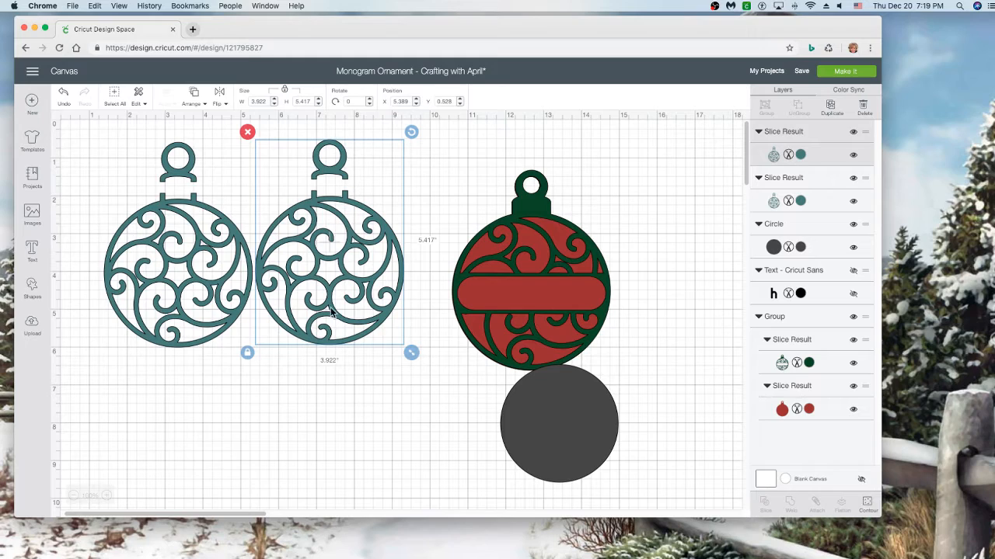
Step: Hide the hanger cap and its ring hole on the duplicate ornament with Contour, leaving only the ball
left_click(868, 504)
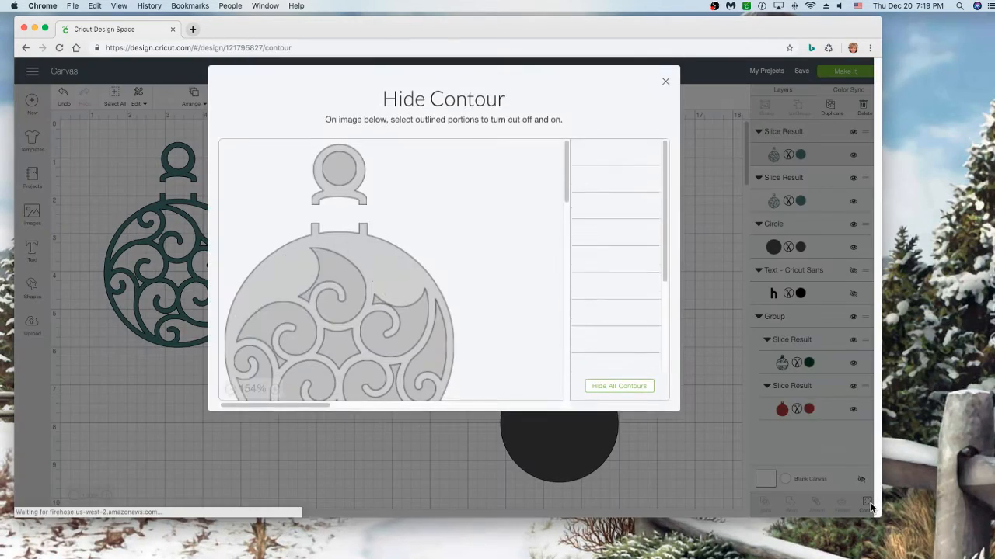
left_click(330, 194)
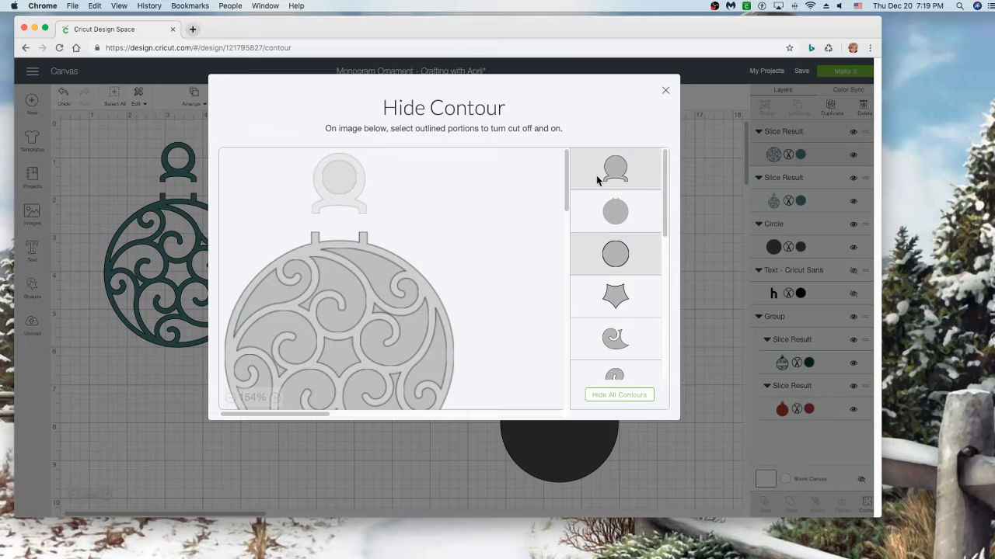
left_click(163, 152)
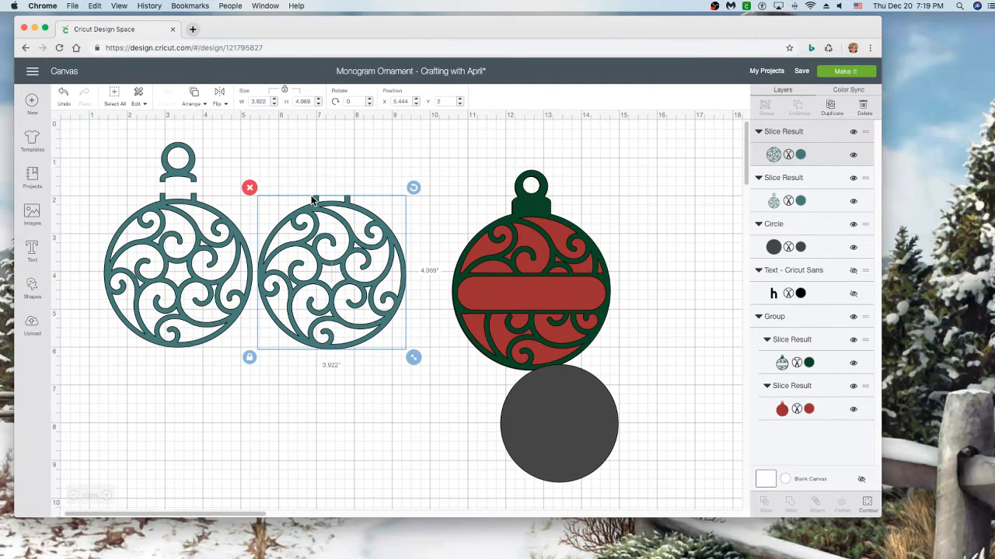
Step: Use Contour to hide everything on the original teal ornament except the hanger cap and its ring hole
left_click(182, 220)
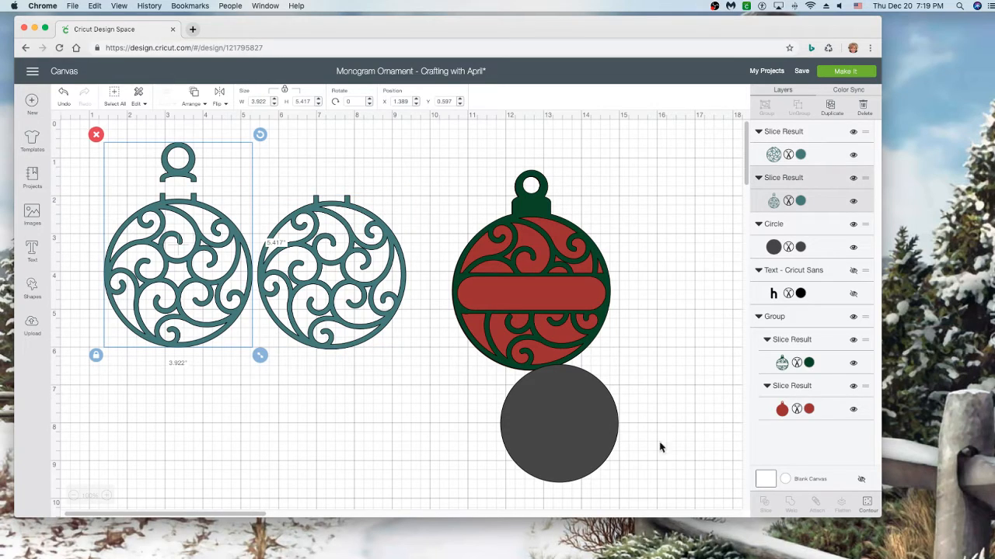
left_click(865, 505)
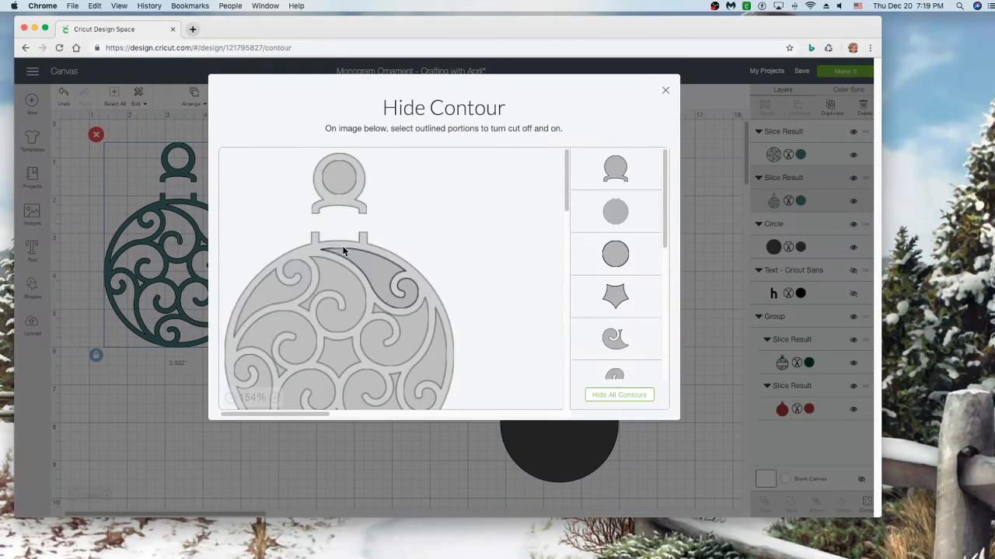
left_click(625, 397)
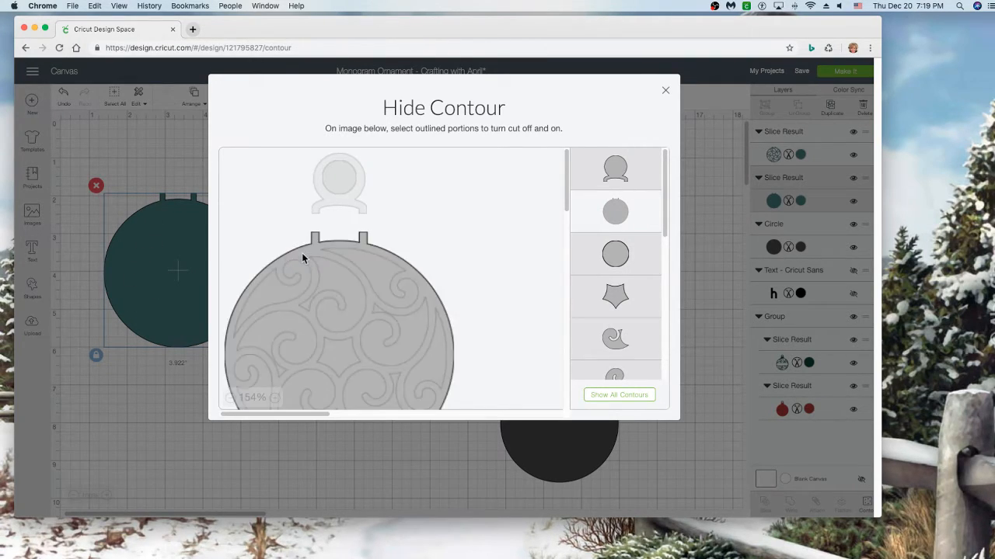
left_click(339, 185)
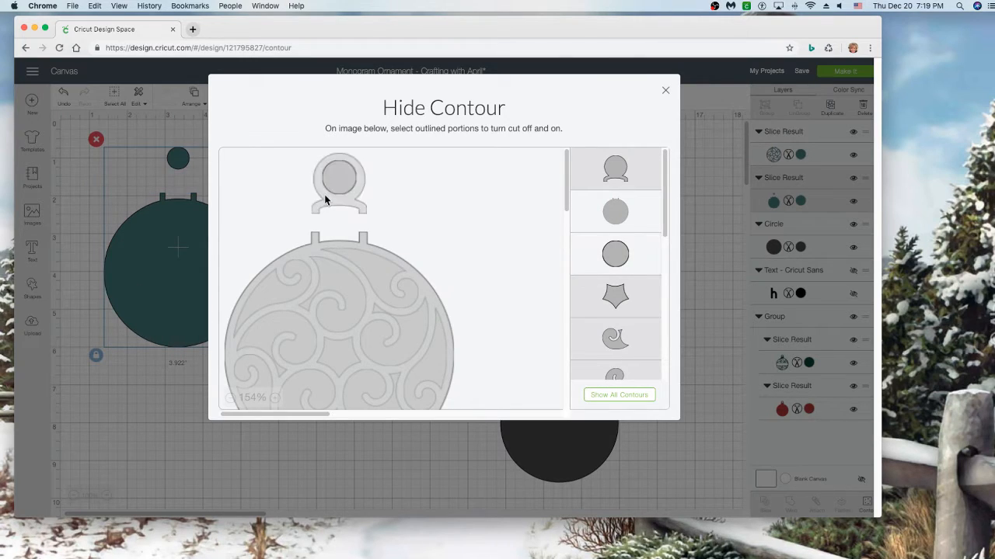
left_click(325, 196)
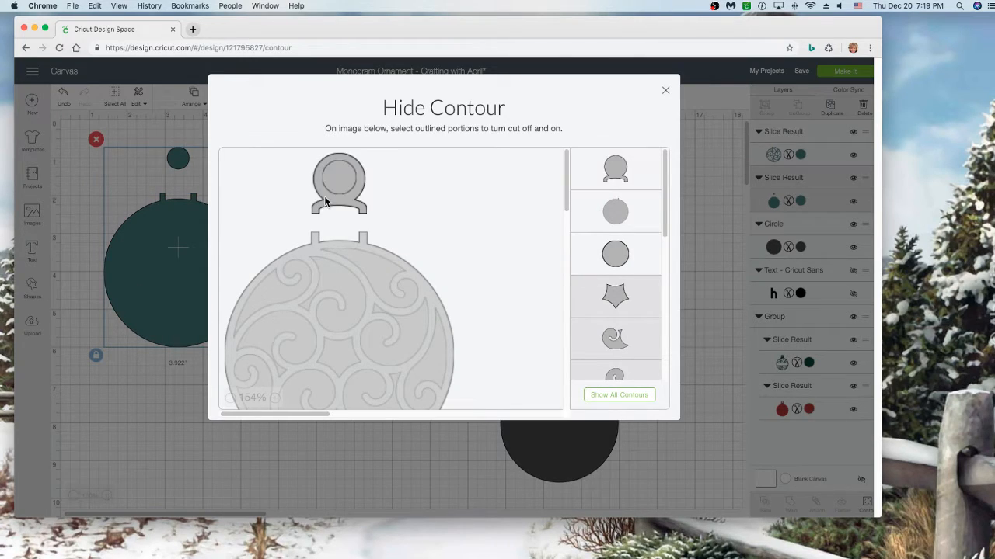
left_click(302, 257)
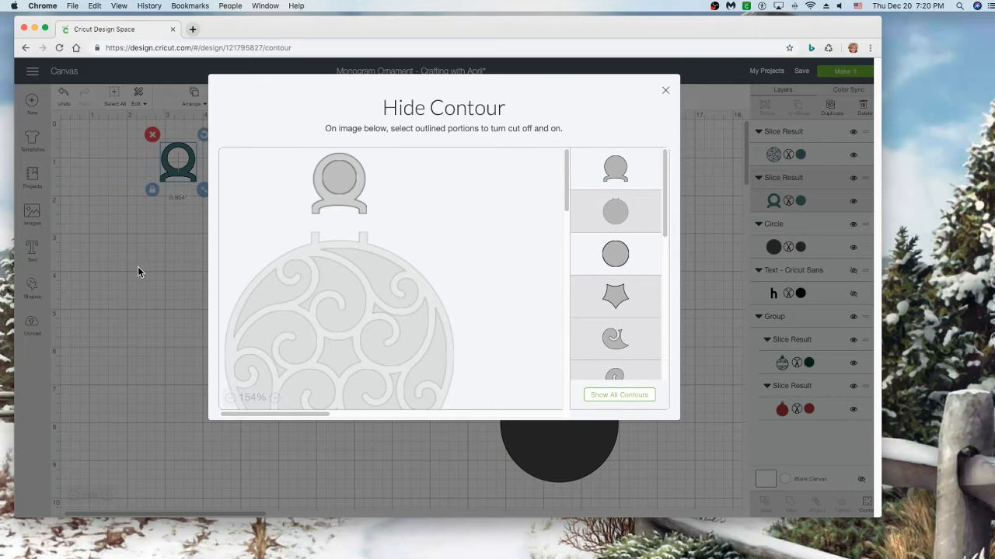
left_click(150, 278)
Step: Move the hanger piece to about X 2.85, Y 1.49 and fit the filigree ball directly beneath it to form a shorter neck
left_click_drag(286, 263, 326, 240)
left_click_drag(191, 172, 190, 207)
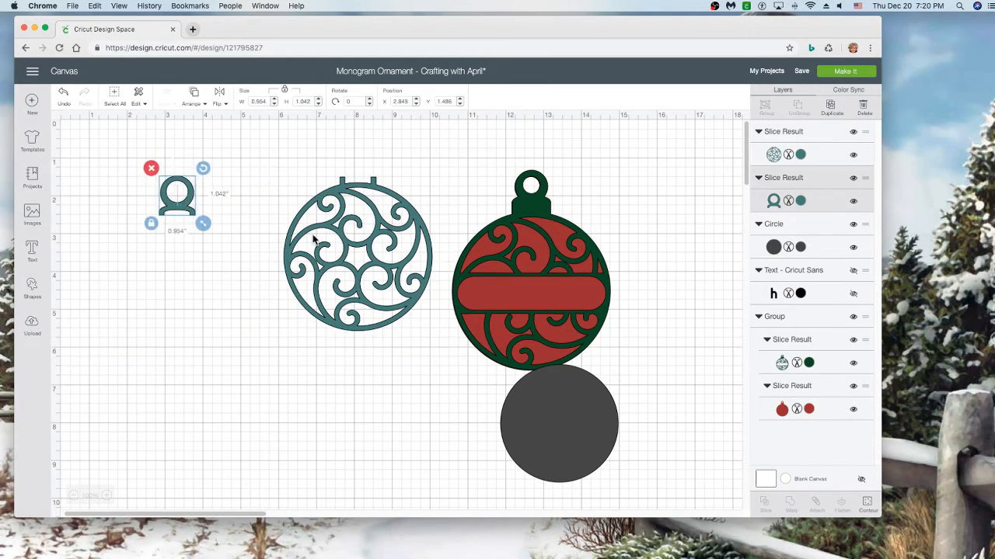
left_click_drag(296, 230, 246, 289)
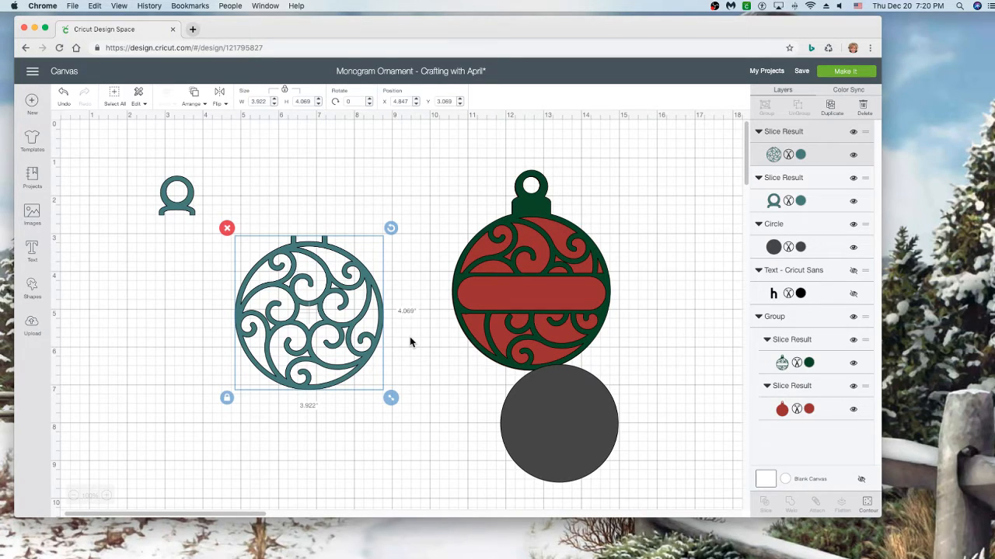
left_click_drag(287, 306, 157, 285)
left_click(334, 283)
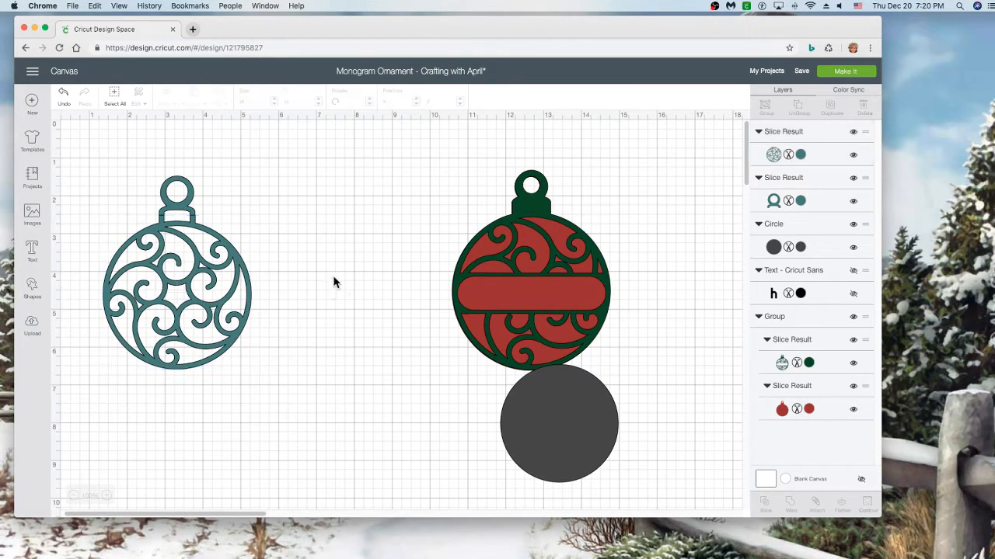
Step: Center the hanger piece and the ball horizontally and weld them into one ornament
left_click_drag(299, 262, 143, 198)
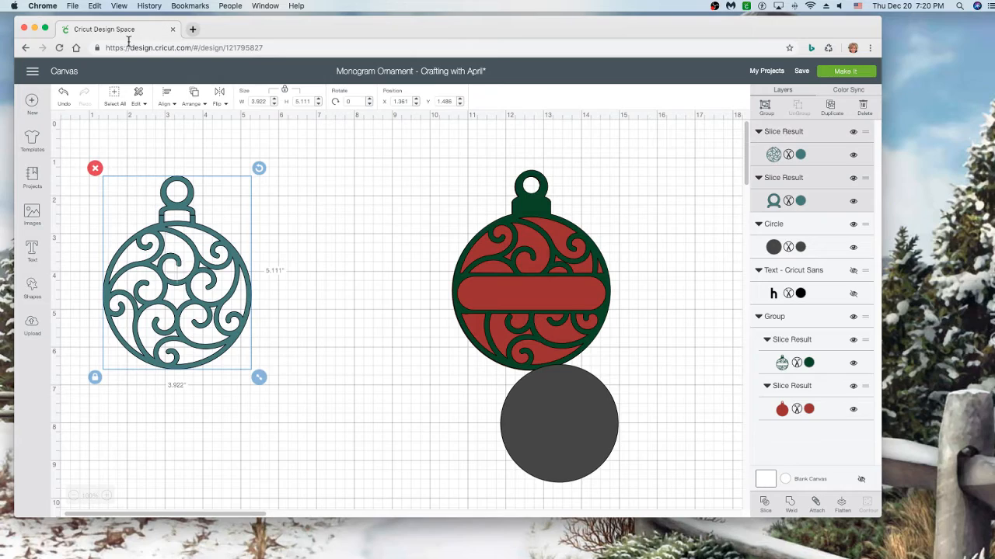
left_click(164, 107)
left_click(175, 147)
left_click(790, 504)
left_click_drag(205, 240, 258, 241)
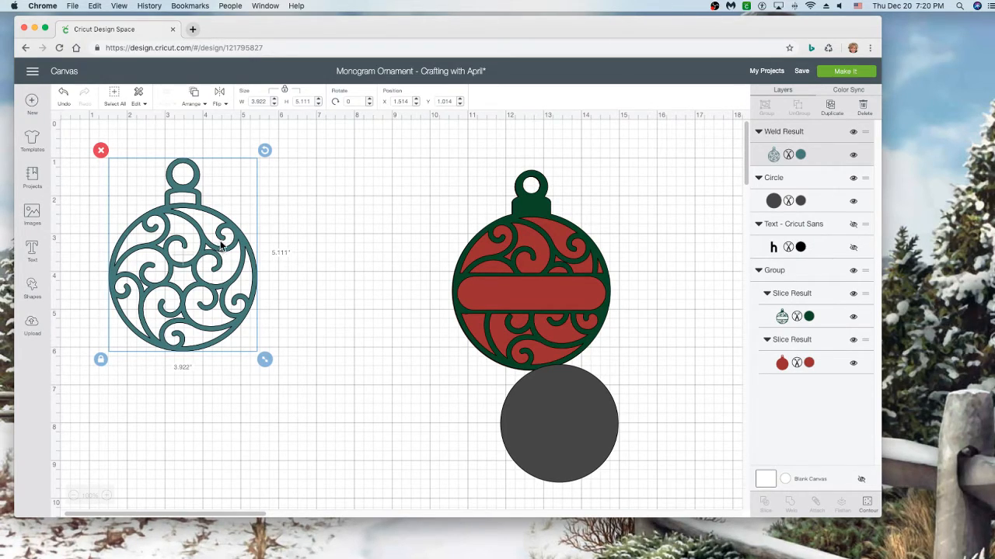
Step: Move the red and green ornament closer to the teal one, and place a duplicate of the welded teal ornament at about X 2.74, Y 2.78
left_click_drag(532, 285, 473, 288)
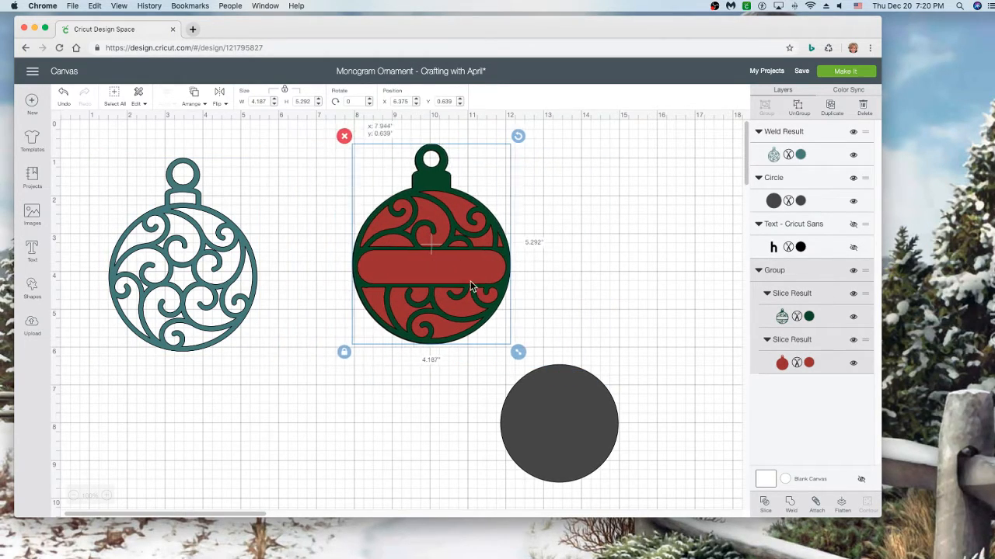
left_click(242, 274)
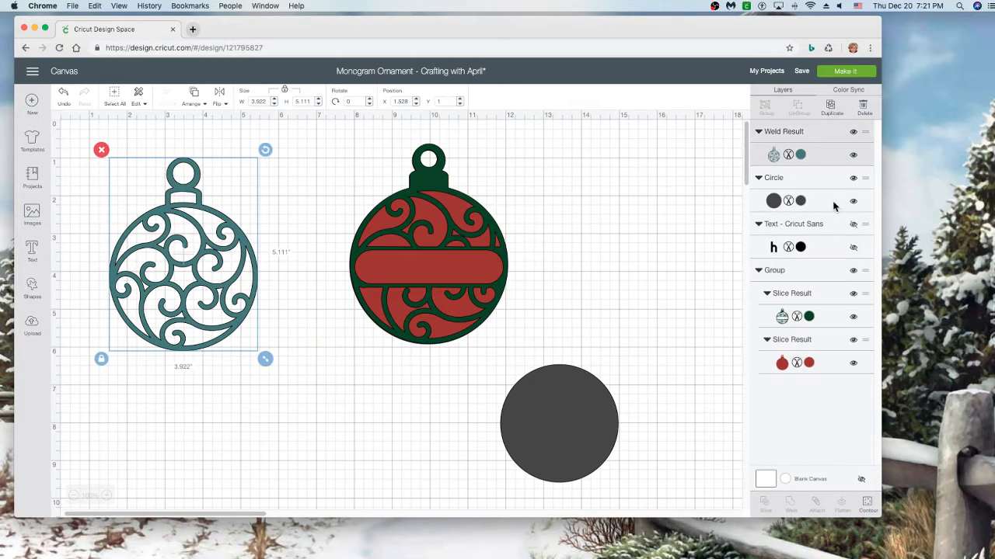
left_click(832, 109)
left_click_drag(210, 342, 260, 400)
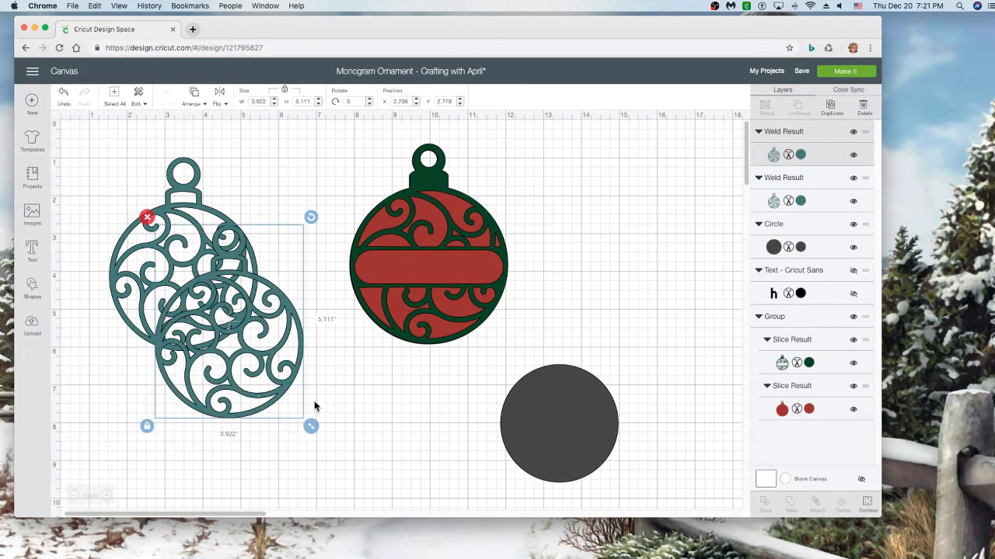
Step: Use Contour to hide all cutouts except the ring hole on the duplicate teal ornament, and move it to about X 3.15, Y 0
left_click(867, 506)
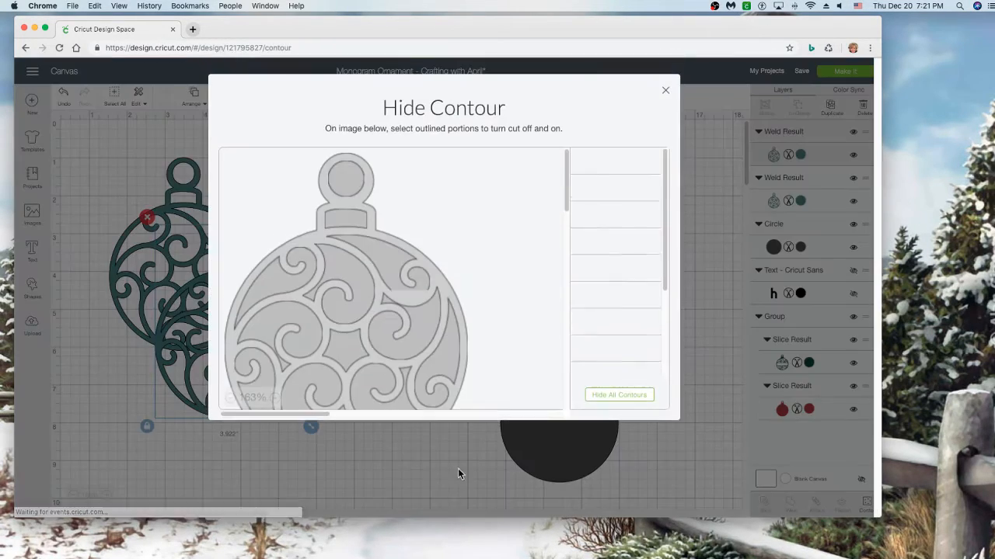
left_click(634, 398)
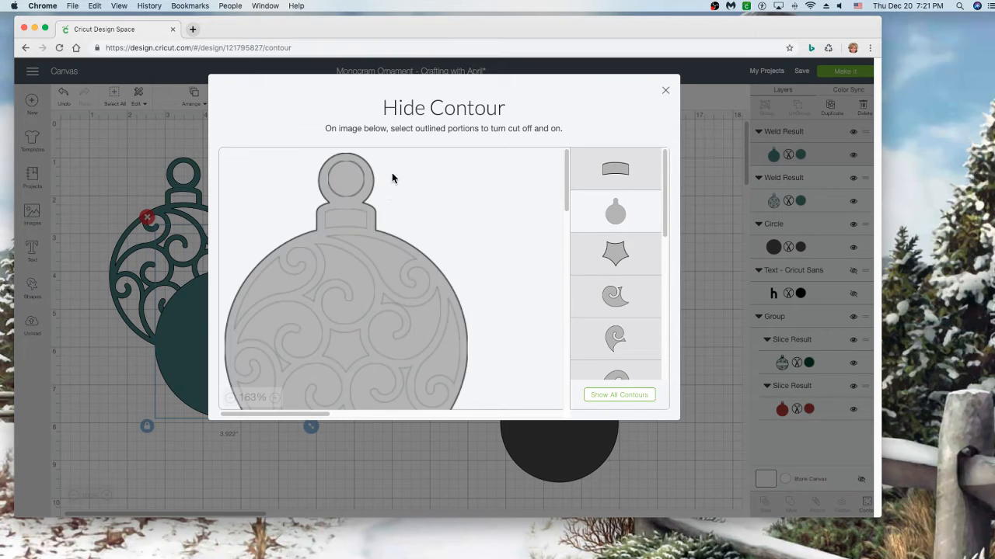
left_click(103, 159)
left_click_drag(233, 317, 246, 214)
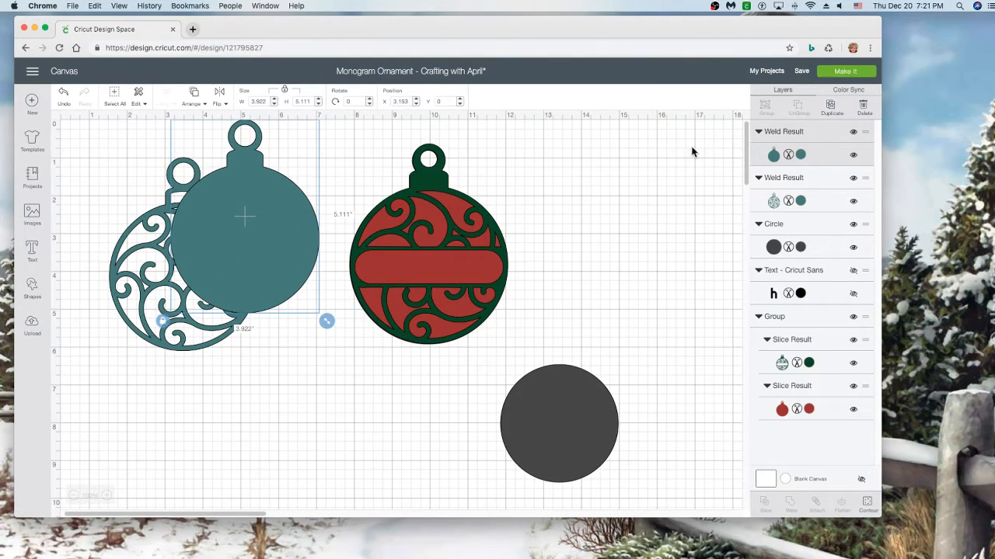
Step: Color the solid ornament red and align it behind the teal filigree ornament at about X 1.10, Y 0.90
left_click(775, 158)
left_click(642, 169)
left_click(264, 266)
left_click_drag(264, 267, 188, 297)
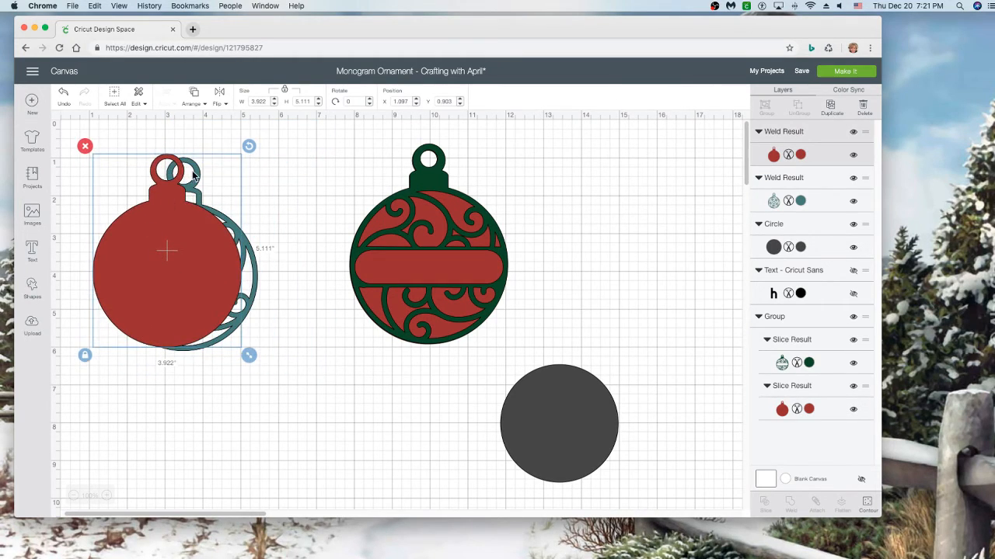
left_click(188, 111)
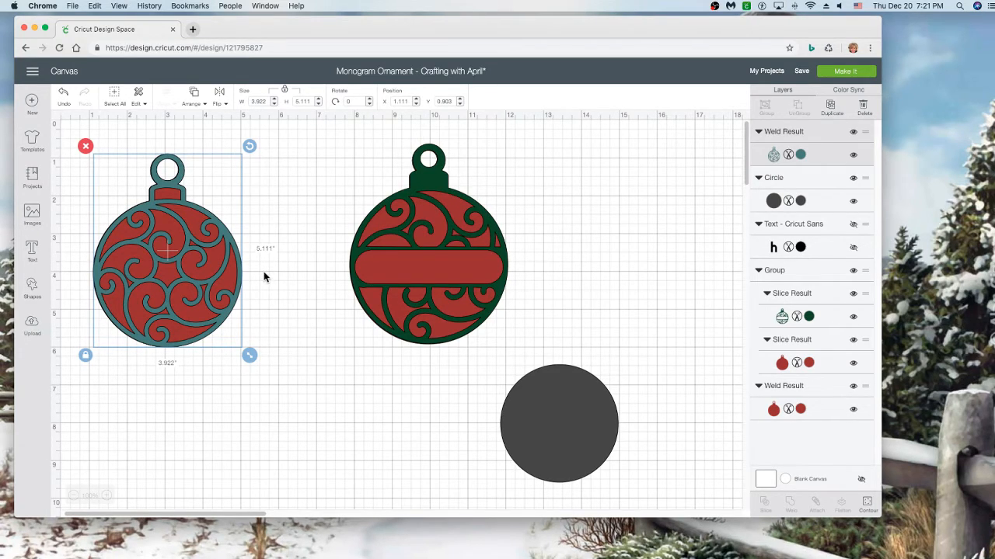
Step: Separate the two layers, moving the filigree ornament to about X 1.31, Y 2.97 and the red base to about X 12.19, Y 2.92
left_click_drag(161, 199, 169, 277)
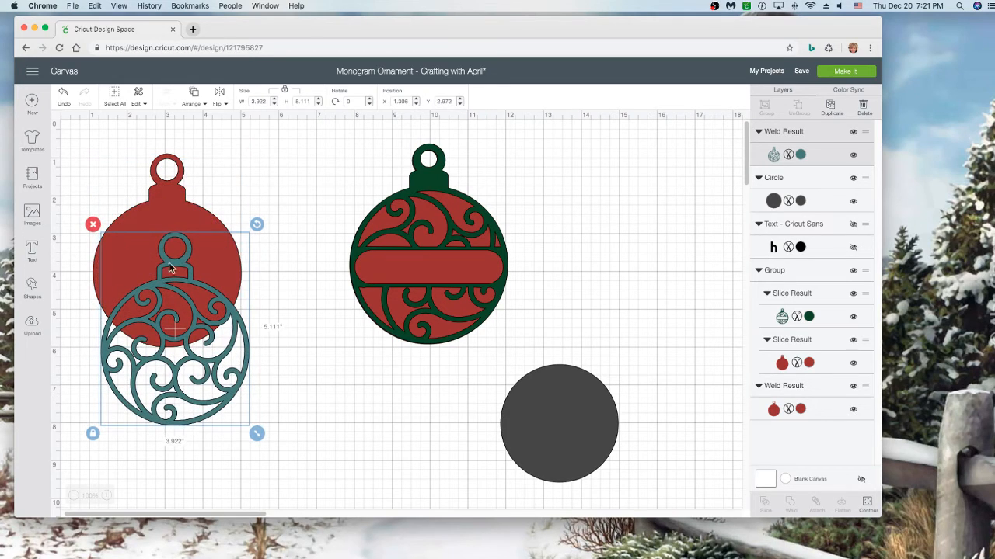
left_click(206, 220)
left_click_drag(207, 220, 626, 295)
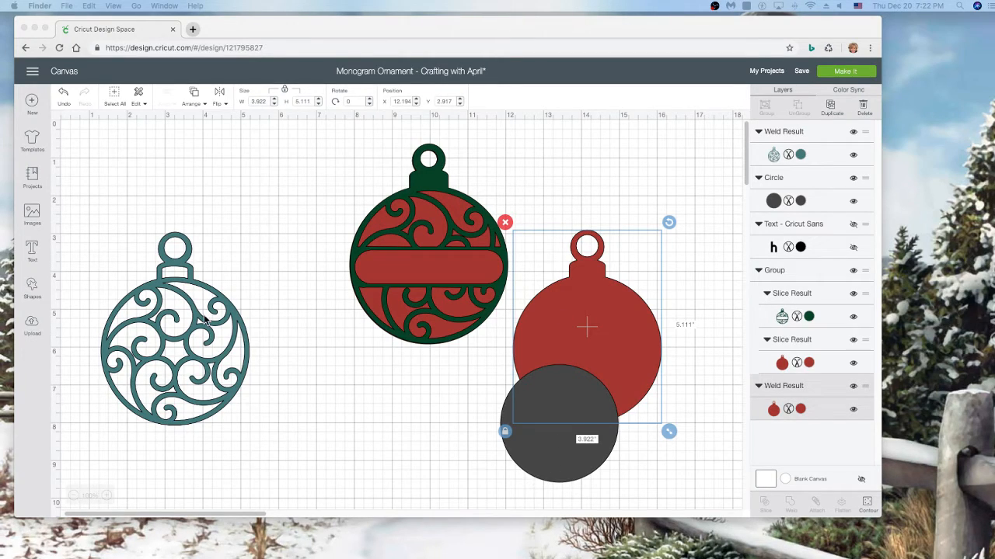
Step: Move the dark circle to about X 3.99, Y 1.06 and the teal filigree ornament to about X 1.13, Y 1.26
left_click(526, 448)
left_click_drag(548, 458, 243, 234)
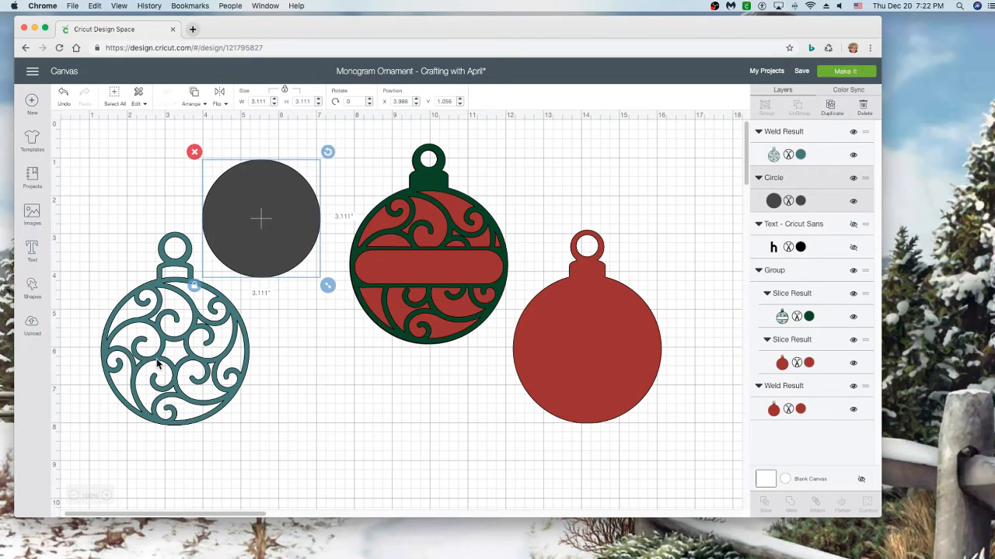
left_click(151, 303)
left_click_drag(152, 303, 150, 295)
left_click(297, 226)
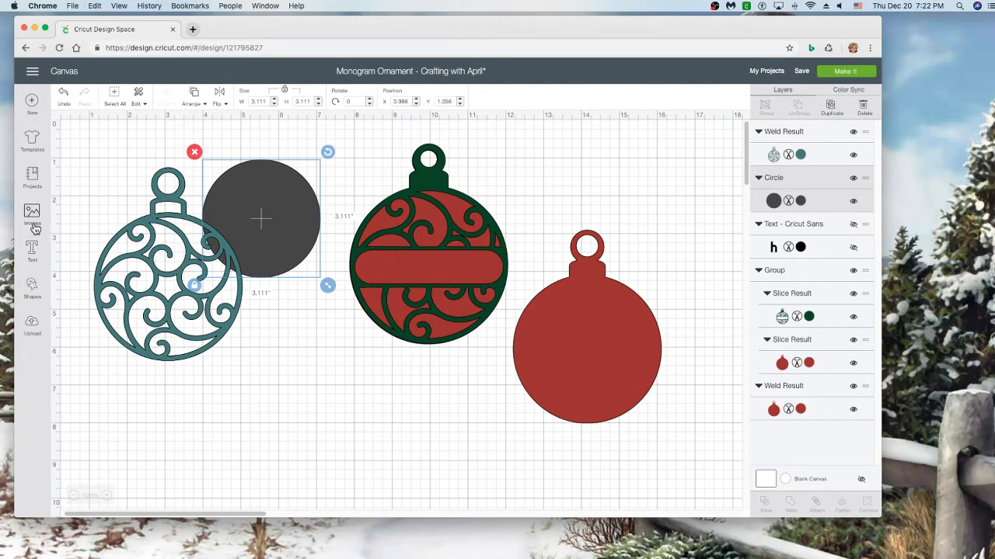
left_click(33, 286)
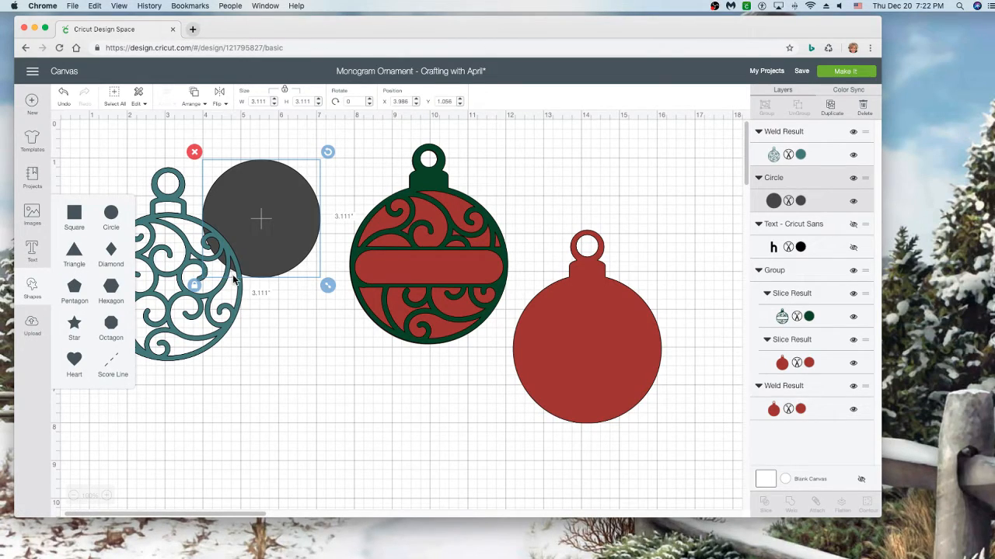
Step: Hide the cap's window contour on the teal ornament, and move the dark circle clear of it to about X 5.04, Y 6.32
left_click(175, 208)
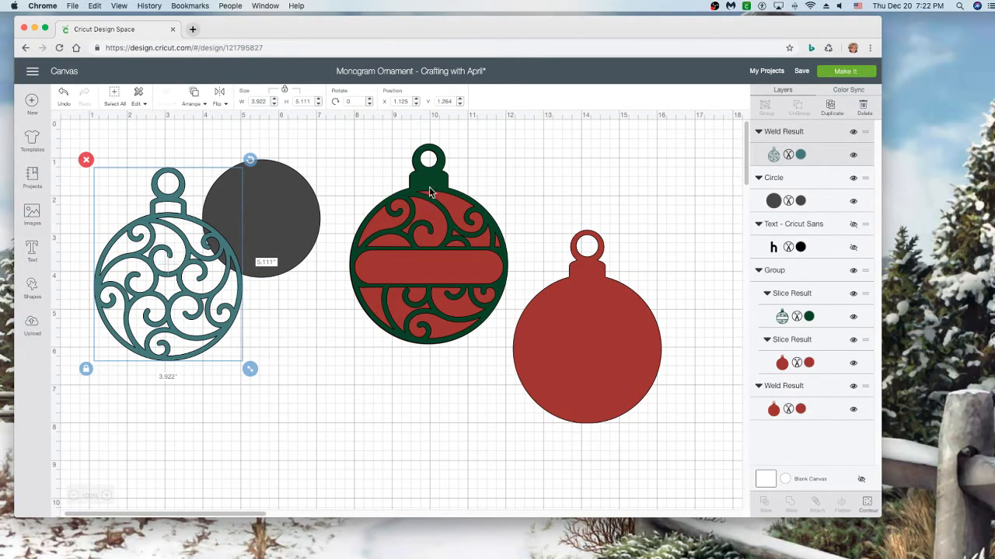
left_click(865, 502)
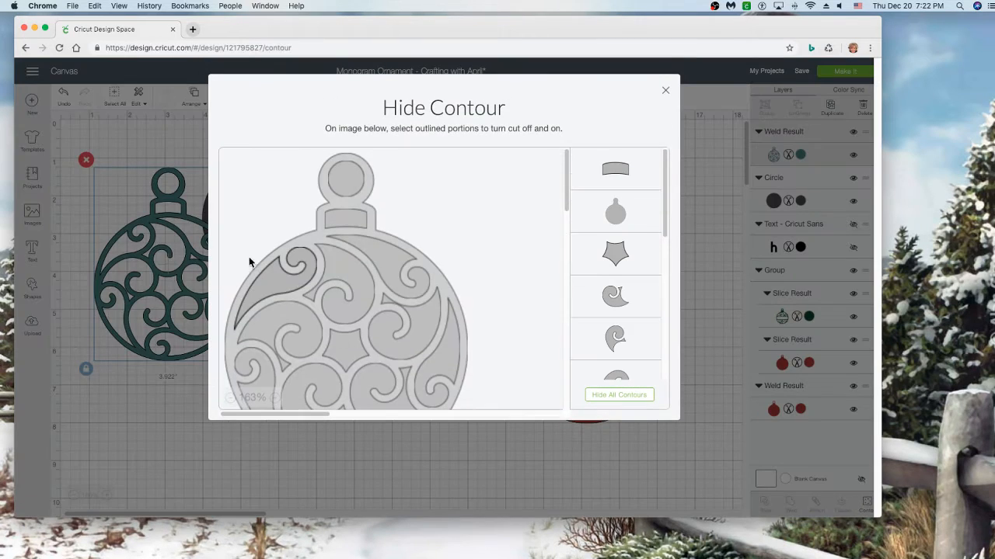
left_click(355, 224)
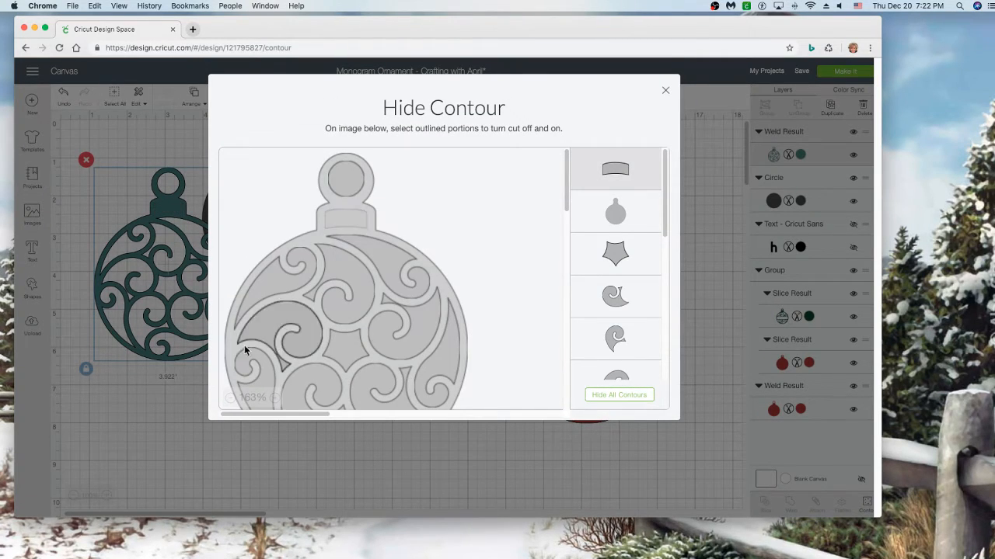
left_click(178, 403)
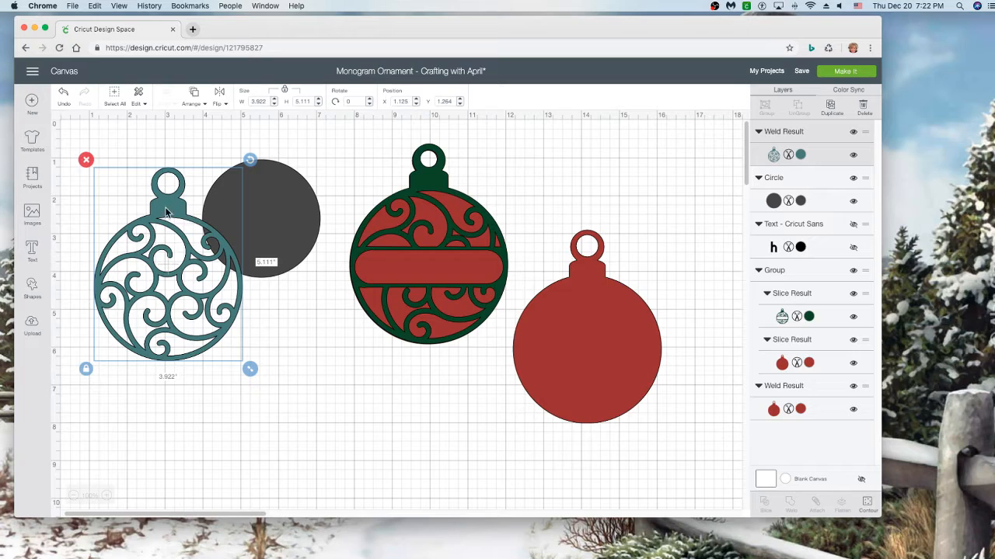
mouse_move(173, 323)
left_mouse_down()
mouse_move(142, 327)
mouse_move(157, 321)
left_mouse_up()
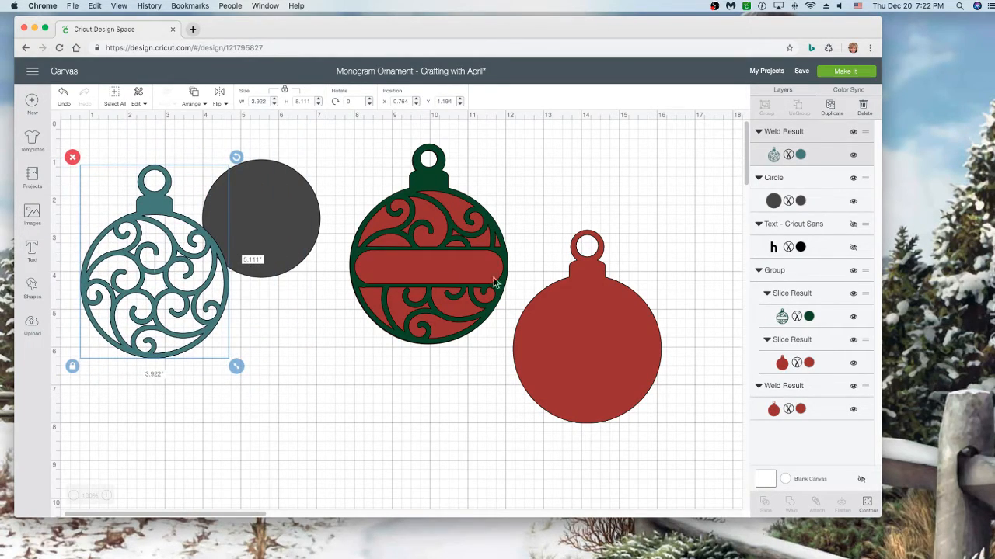
left_click_drag(296, 244, 335, 443)
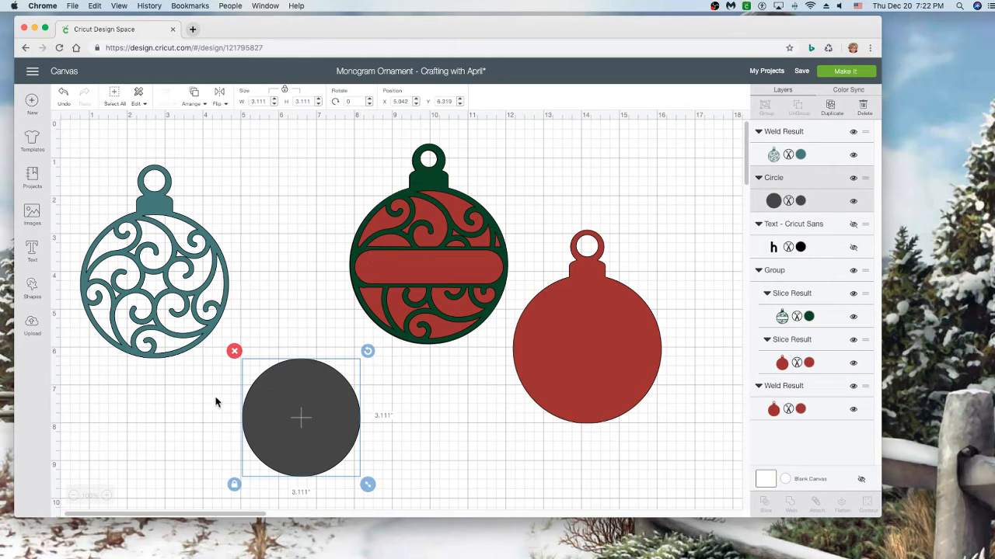
Step: Insert a square and reshape it with unlocked proportions into a band about 3.7 by 1.06 inches across the middle of the teal ornament
left_click(31, 287)
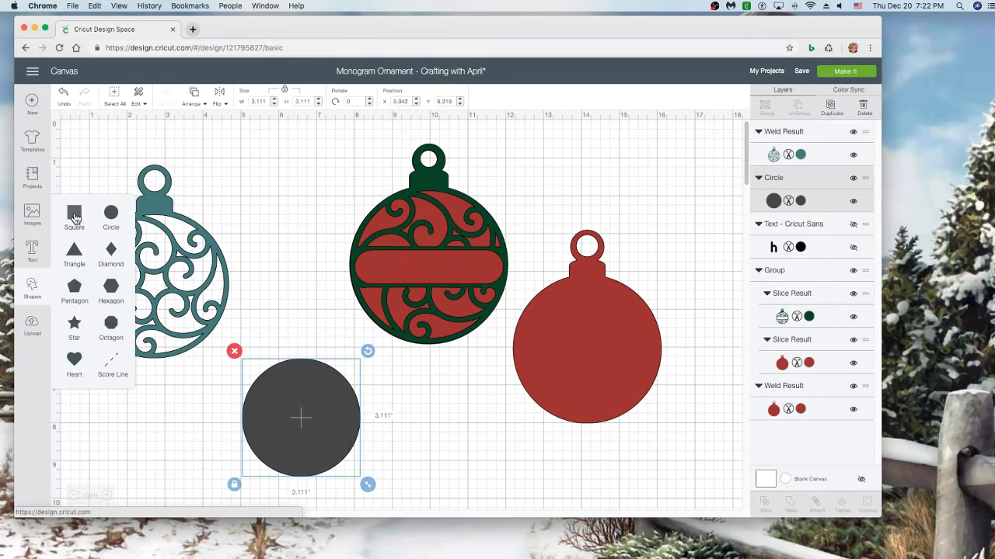
left_click(74, 212)
left_click_drag(158, 200, 175, 295)
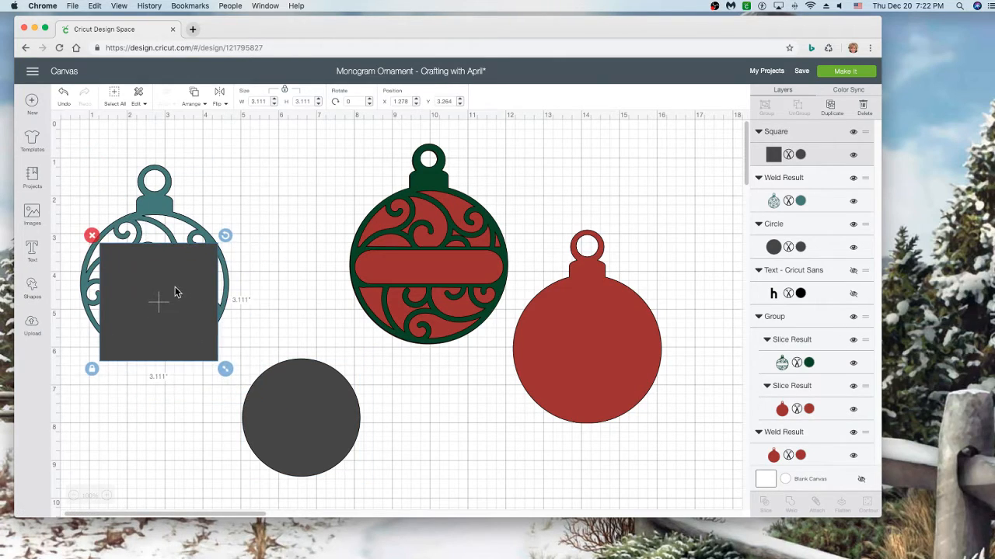
left_click(95, 369)
left_click_drag(225, 370, 173, 284)
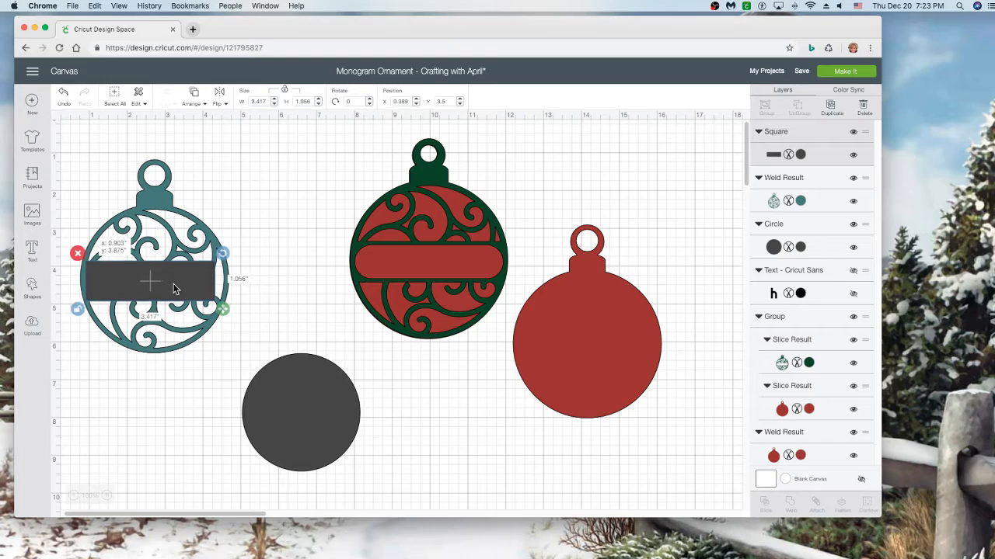
left_click_drag(223, 309, 169, 287)
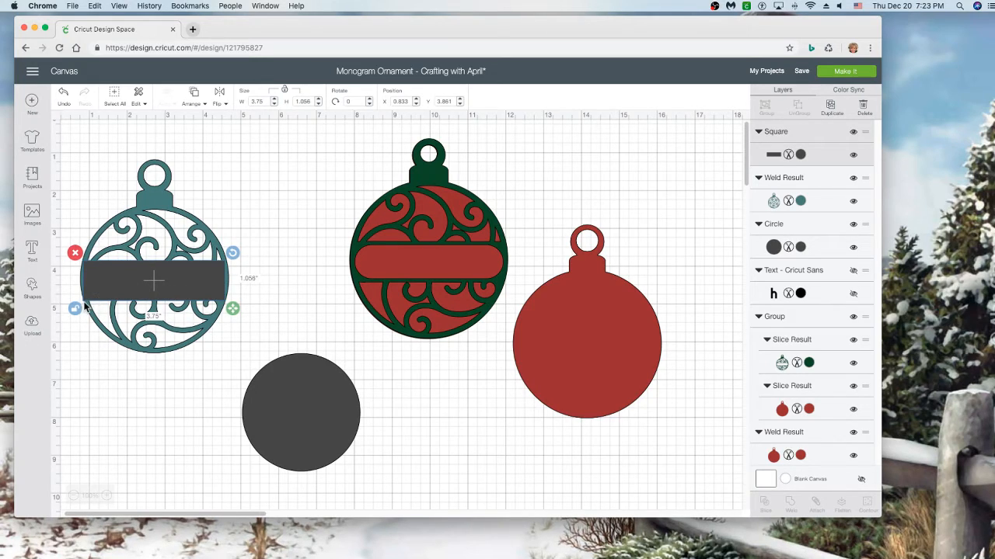
left_click_drag(93, 302, 96, 302)
left_click_drag(231, 312, 231, 312)
left_click(261, 314)
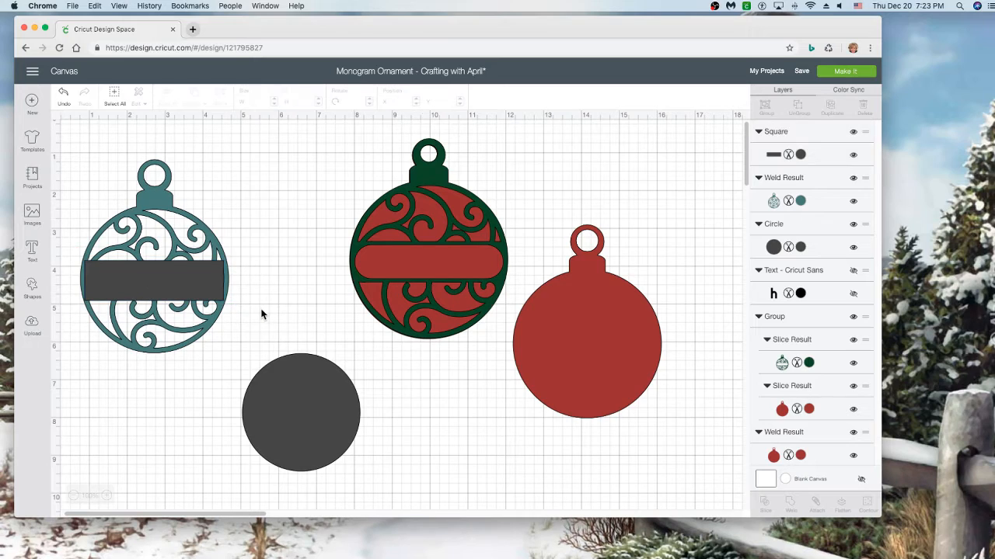
Step: Duplicate the dark circle and place the copy at about X 5.78, Y 5.13
left_click(279, 365)
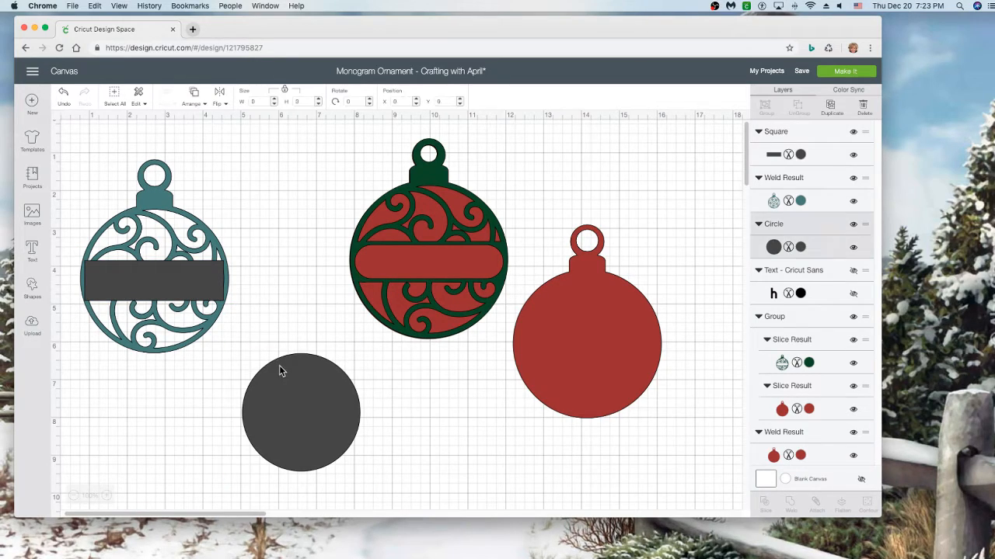
left_click(831, 105)
left_click_drag(345, 399, 353, 341)
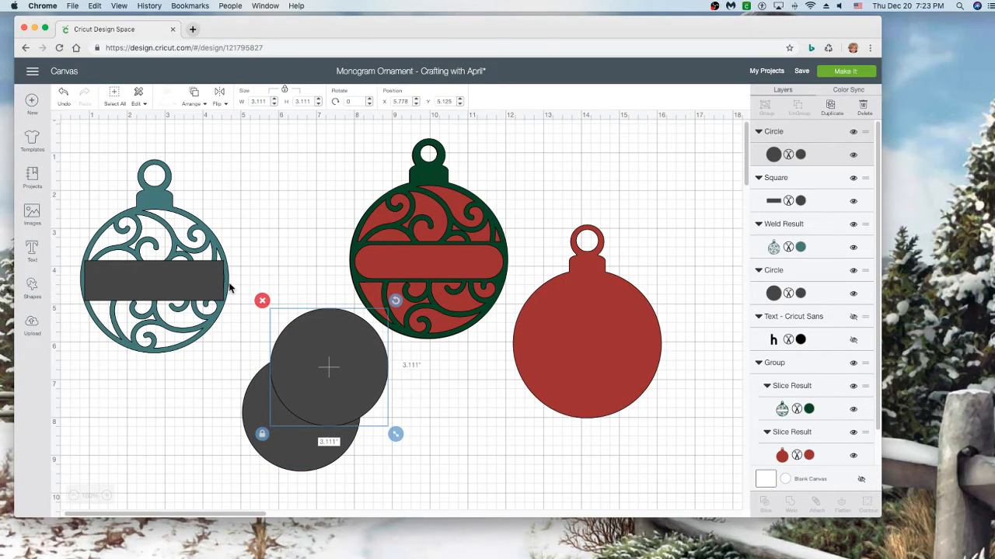
Step: Weld the dark band to the teal filigree ornament and move the result to about X 1.88, Y 0.63
left_click(244, 283)
left_click_drag(243, 249, 213, 276)
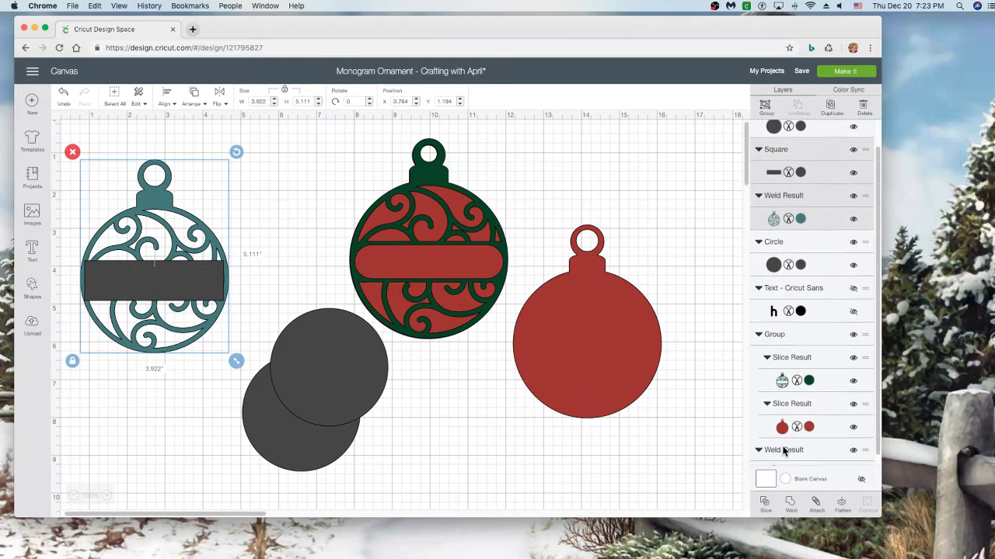
left_click(789, 506)
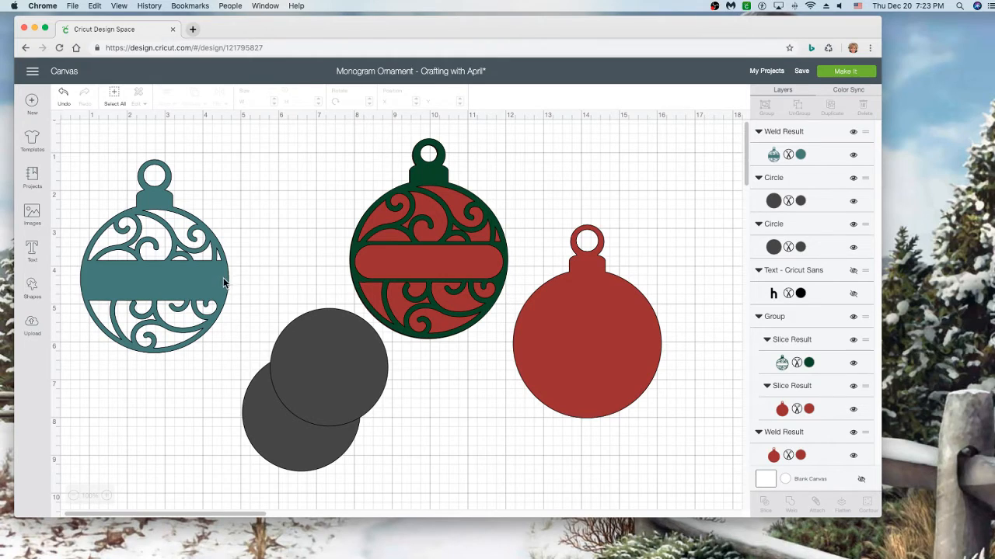
left_click_drag(224, 280, 228, 246)
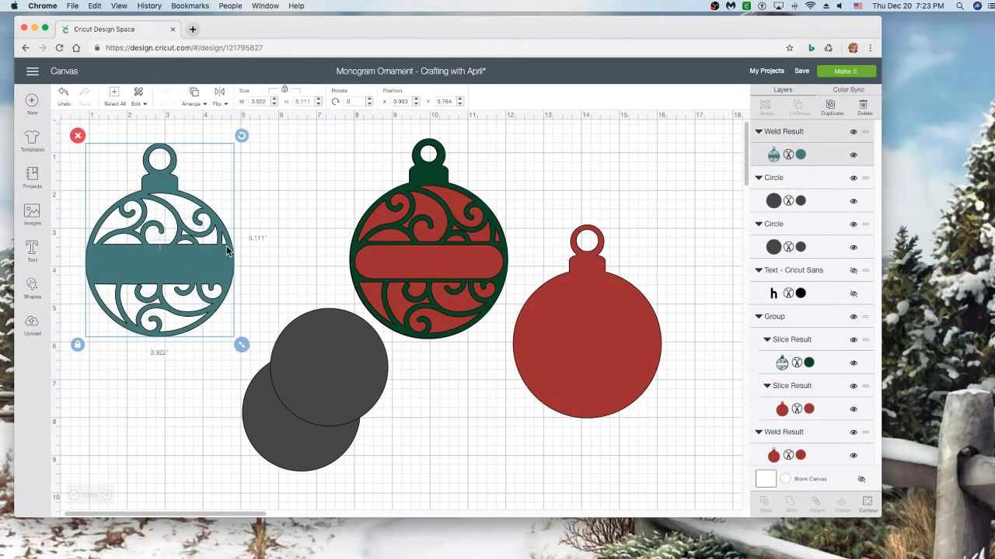
left_click_drag(171, 260, 208, 259)
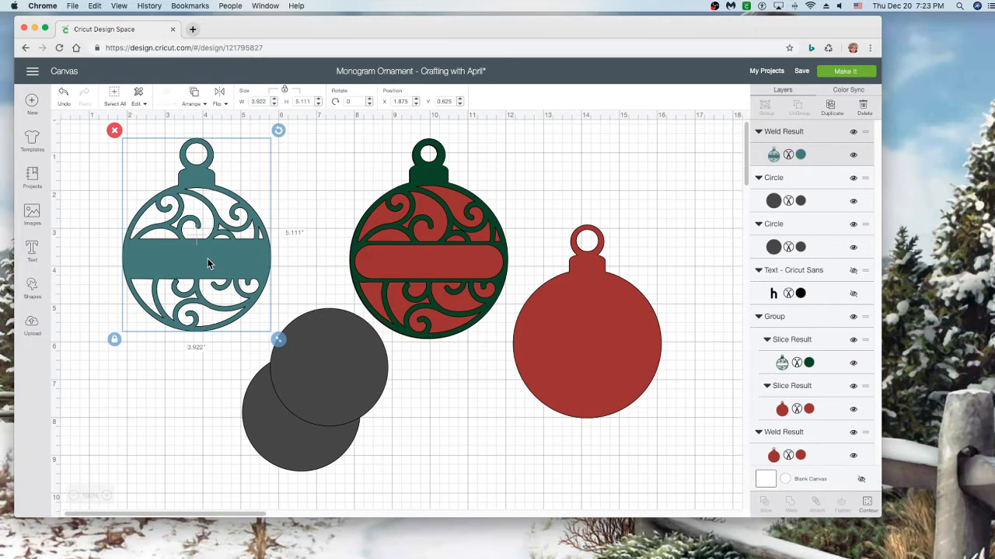
Step: Move the upper dark circle to about X 5.35, Y 4.97 and the red and green ornament to about X 7.24, Y 0.53
scroll(207, 260, "right", 1)
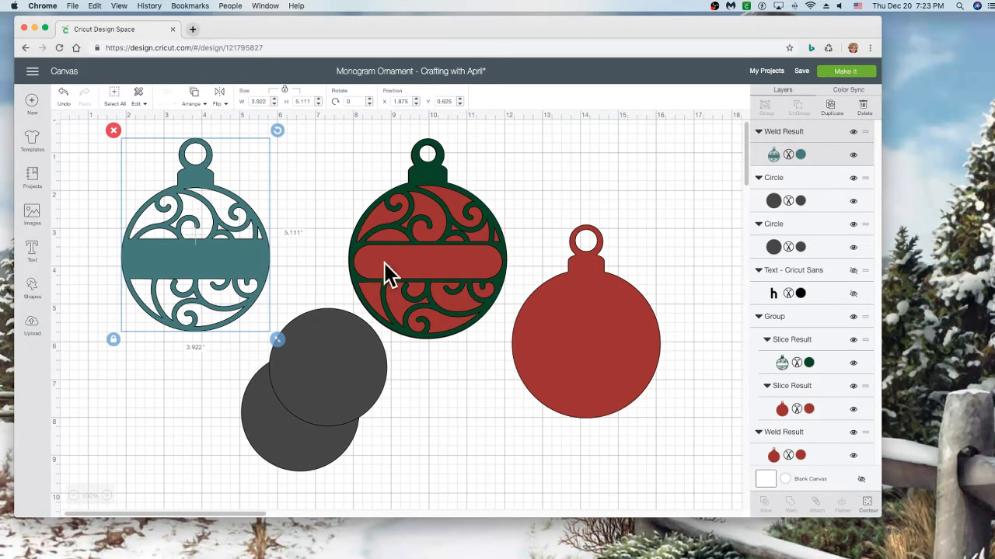
left_click_drag(318, 364, 301, 357)
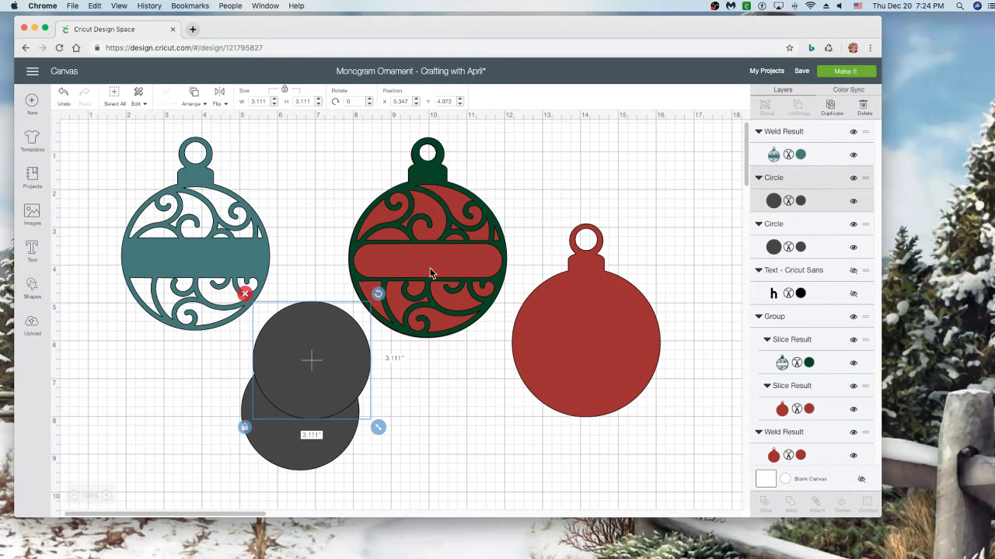
mouse_move(418, 274)
left_mouse_down()
mouse_move(376, 252)
mouse_move(415, 255)
left_mouse_up()
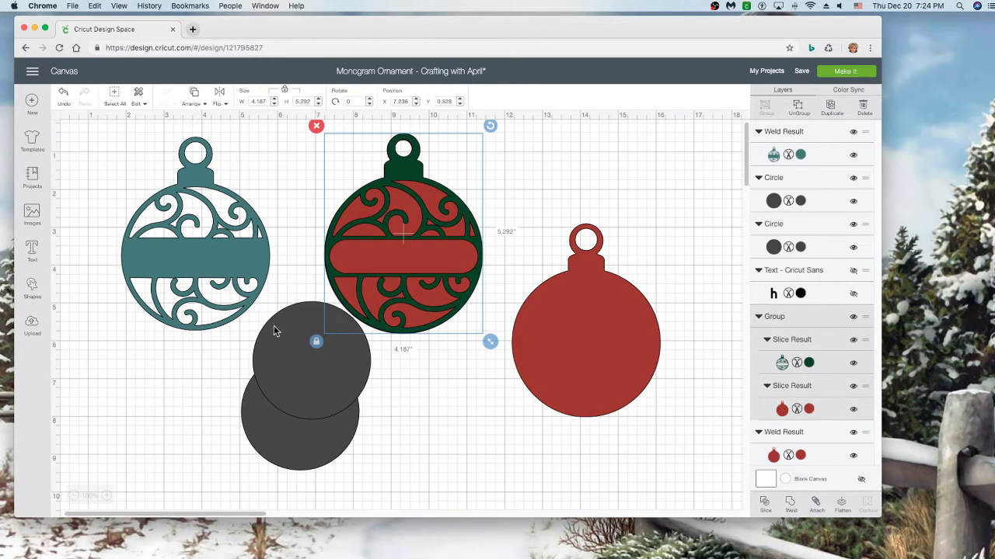
Step: Insert another square and reshape it into a bar about 3.17 by 0.90 inches, centered inside the teal ornament's band
left_click(33, 287)
left_click(74, 215)
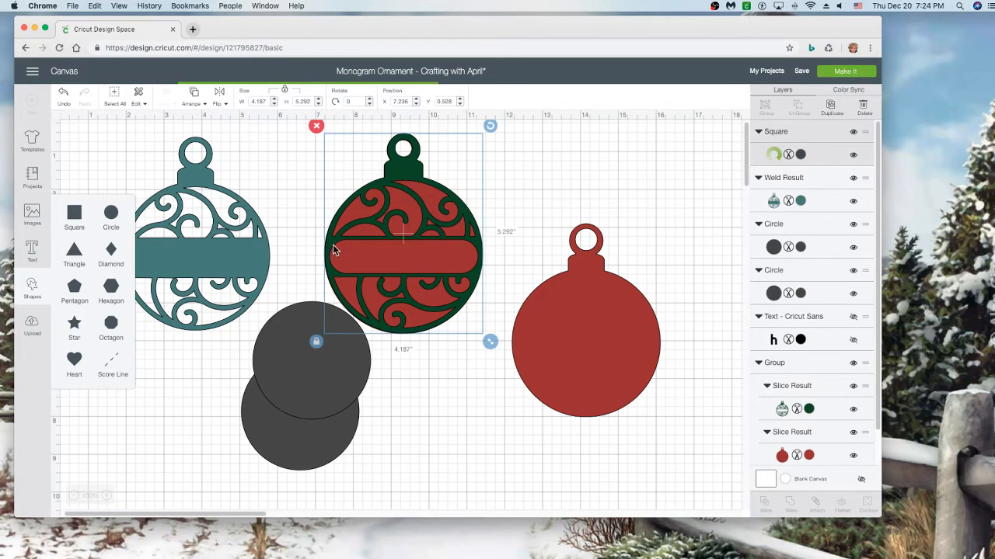
left_click_drag(187, 256, 200, 394)
left_click(117, 439)
left_click_drag(249, 437, 269, 283)
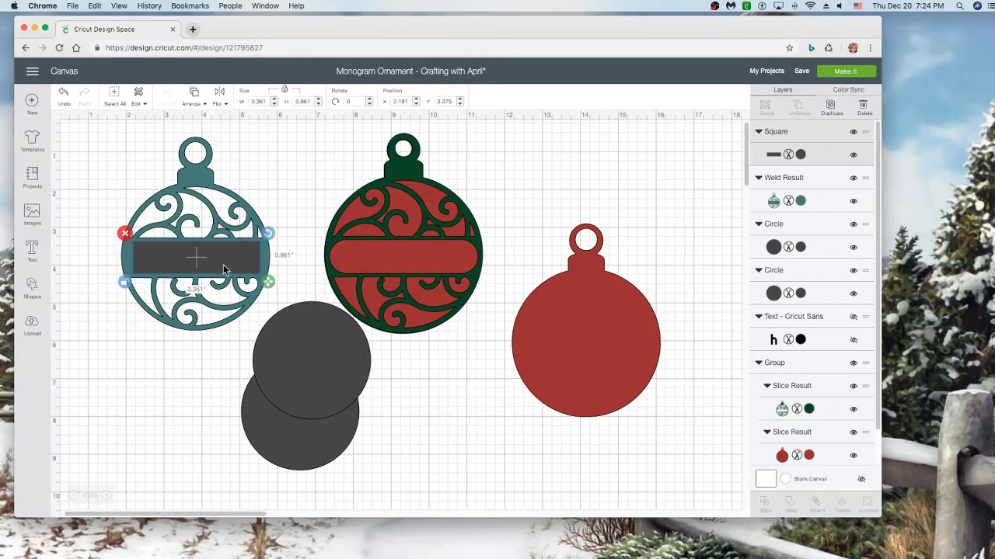
left_click_drag(268, 283, 267, 284)
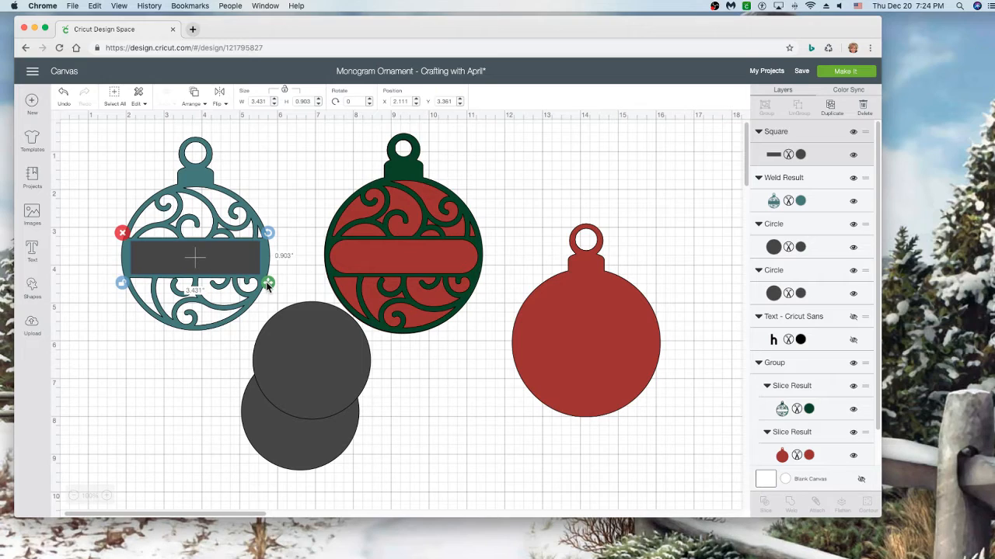
left_click_drag(267, 285, 237, 265)
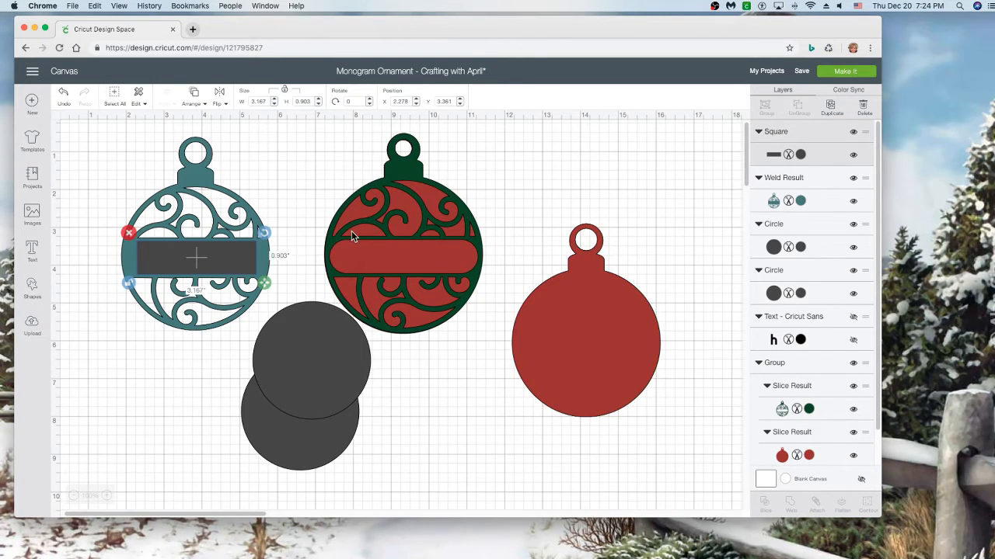
Step: Resize the upper dark circle to 0.903 inches wide and high, matching the height of the dark bar
left_click(294, 363)
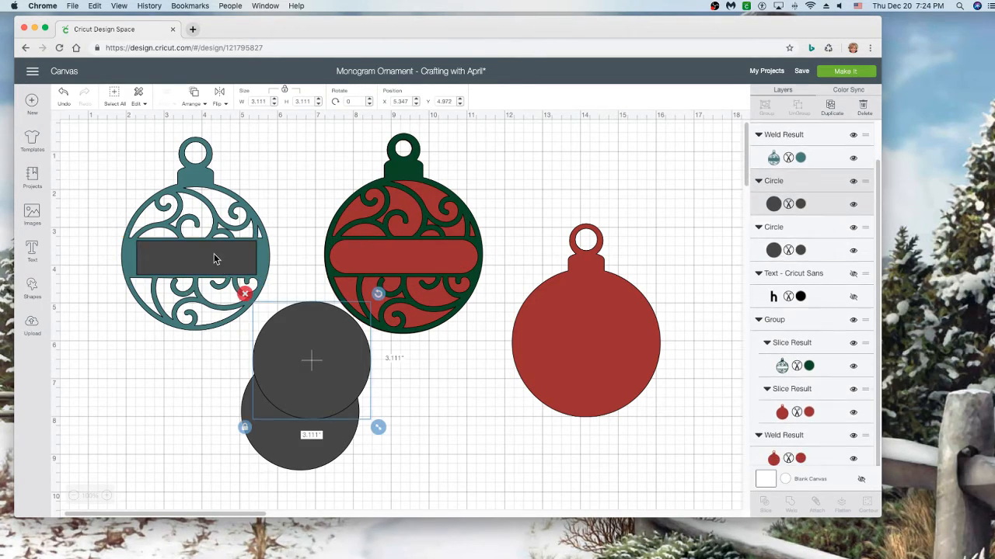
left_click(214, 253)
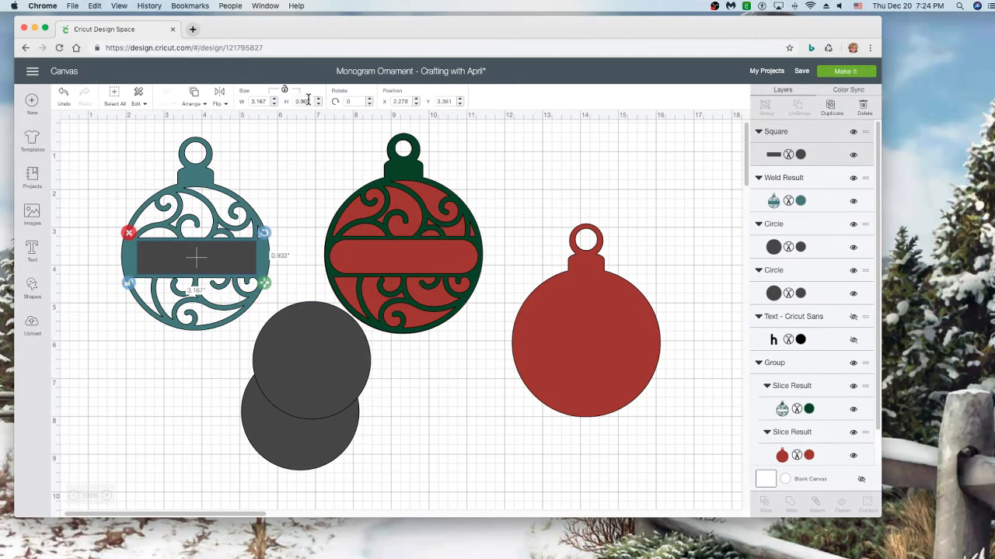
left_click(284, 92)
left_click_drag(310, 101, 294, 101)
left_click(304, 315)
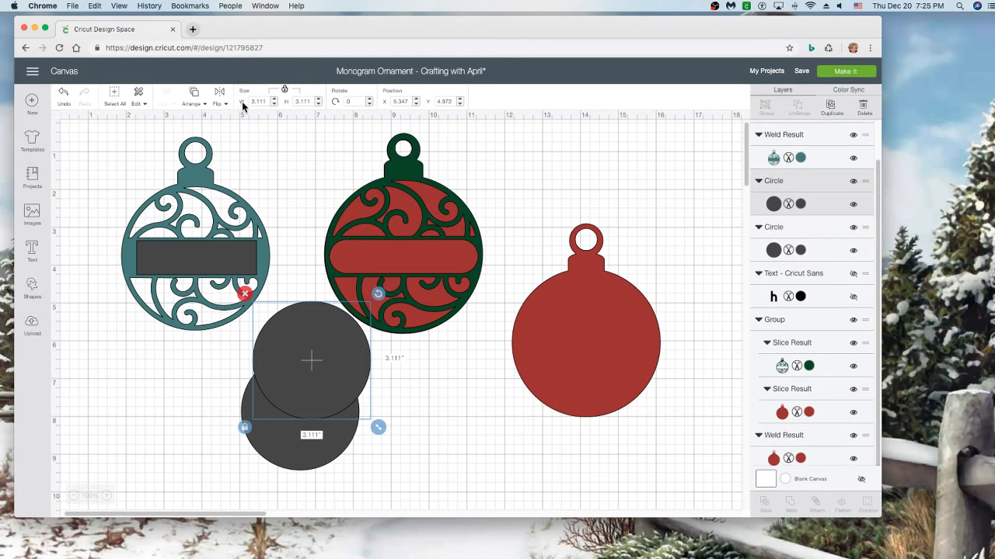
left_click(311, 101)
key("BackSpace")
key("Return")
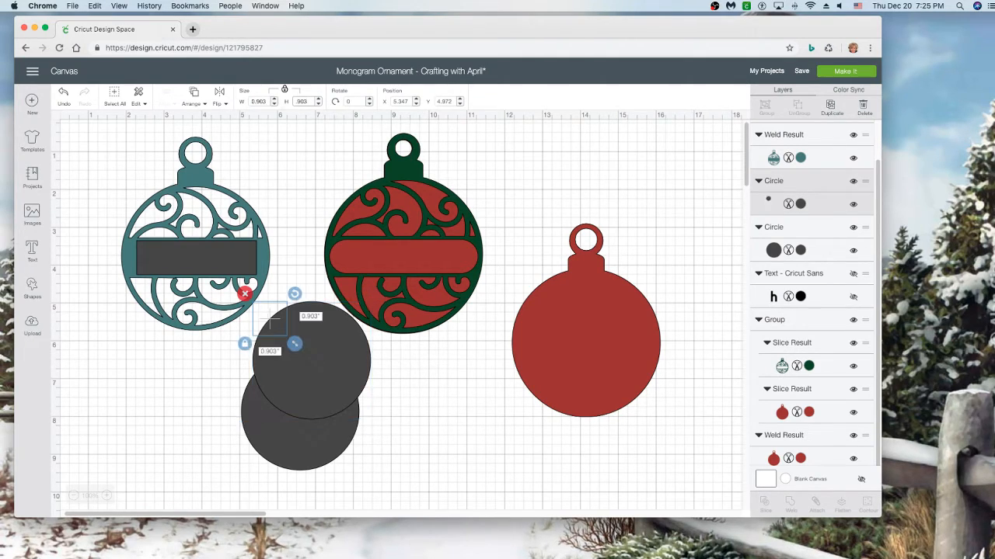
Step: Place the small circle over the bar's left end at about X 1.85, Y 3.36 and move the teal ornament aside to about X 6.89, Y 1.17
left_click_drag(271, 312, 134, 258)
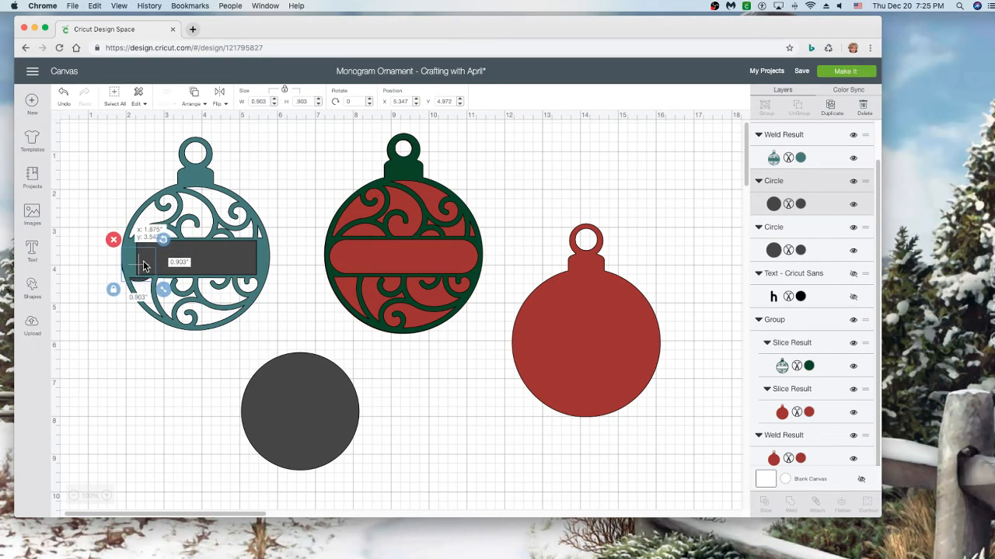
left_click_drag(203, 170, 393, 188)
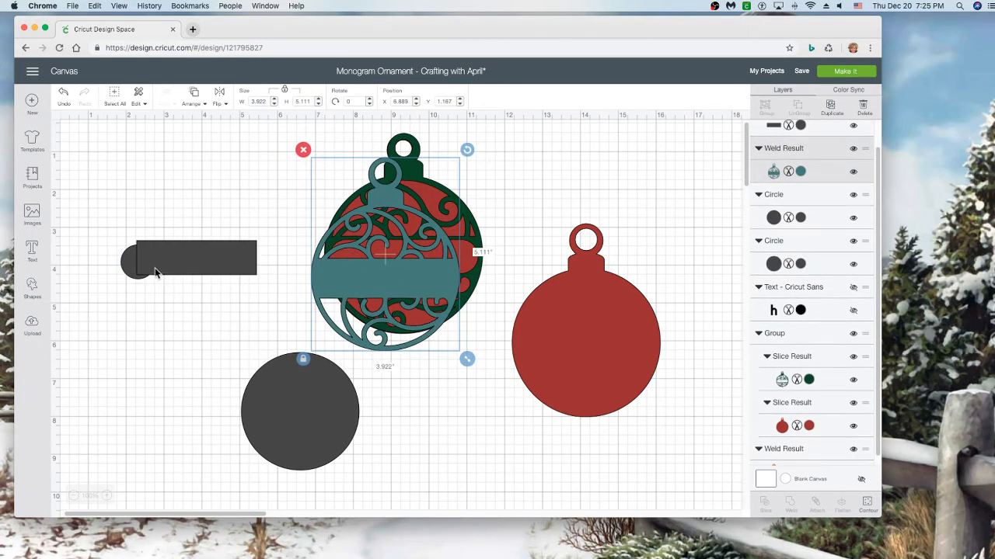
left_click_drag(133, 265, 131, 262)
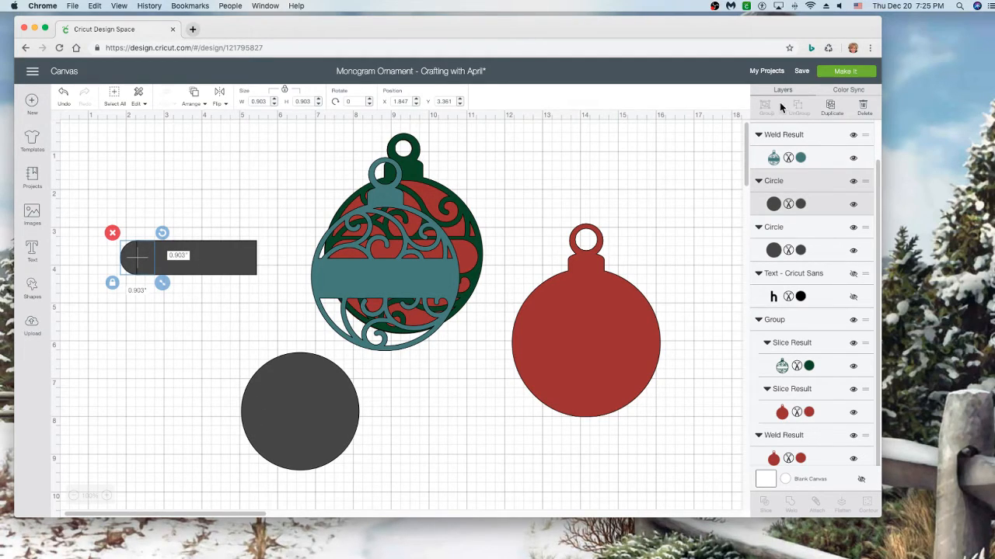
Step: Duplicate the small circle and place the copy behind the bar's right end at about X 4.99, Y 3.36
left_click(832, 107)
left_click_drag(144, 264, 265, 258)
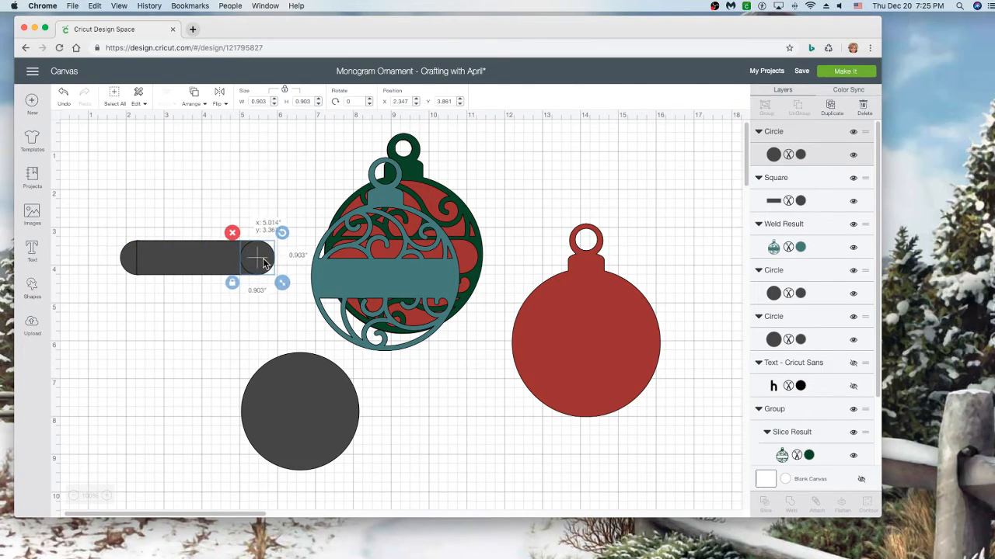
left_click(188, 109)
left_click(195, 126)
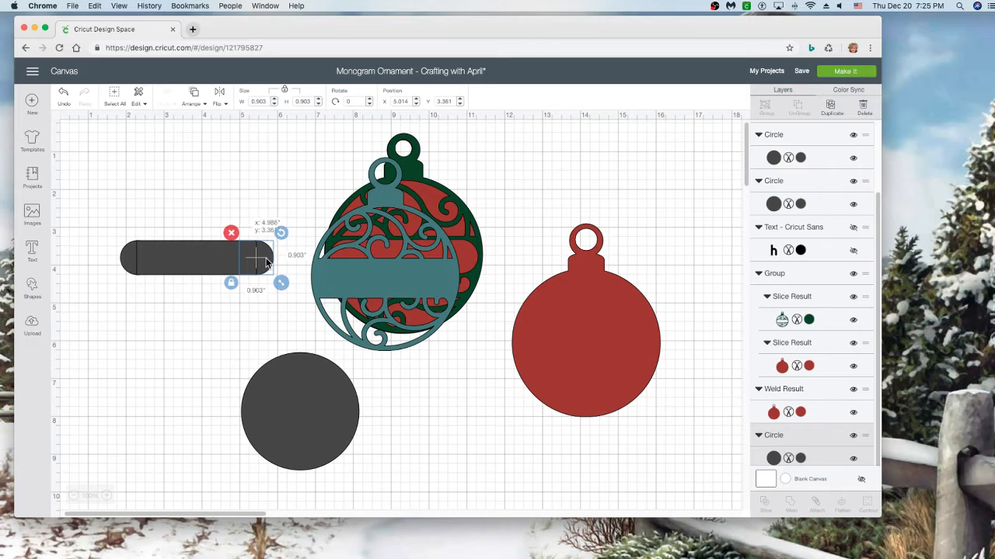
left_click(250, 211)
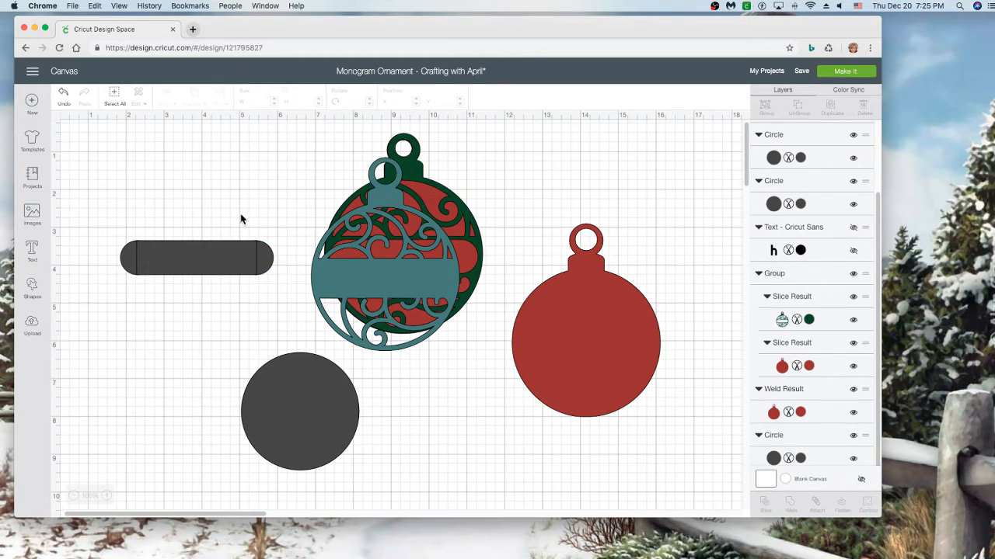
Step: Center the bar and its two end circles vertically and weld them into one rounded bar
left_click_drag(93, 223, 275, 290)
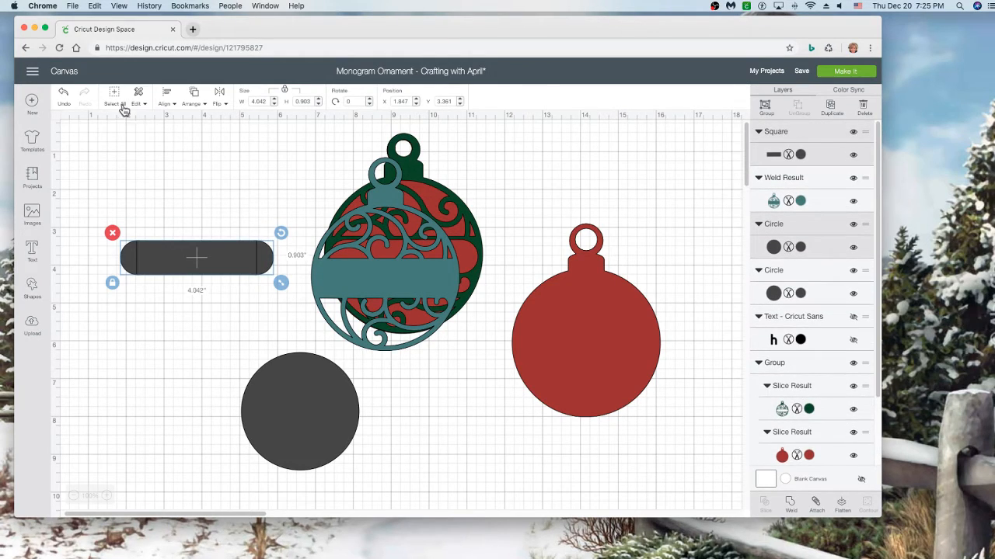
left_click(165, 106)
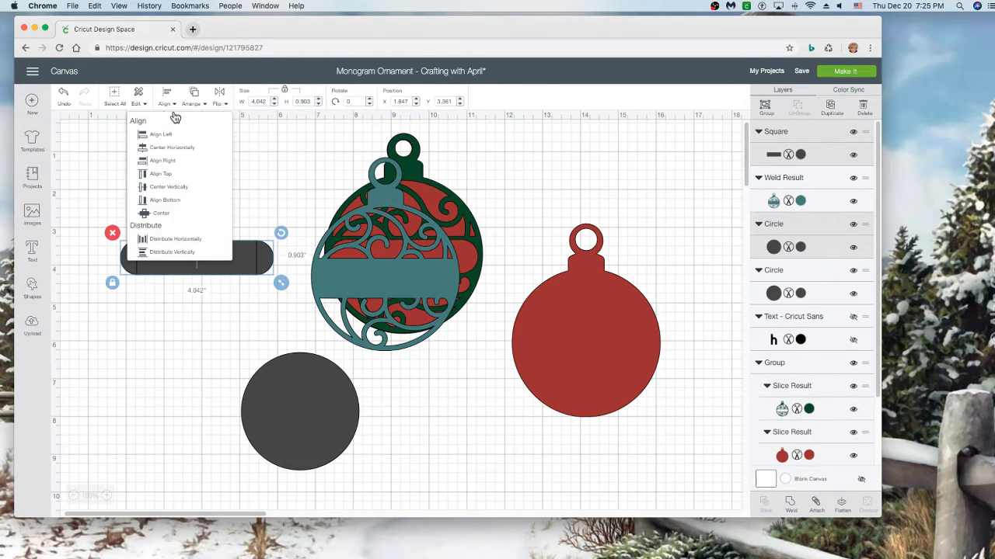
left_click(183, 192)
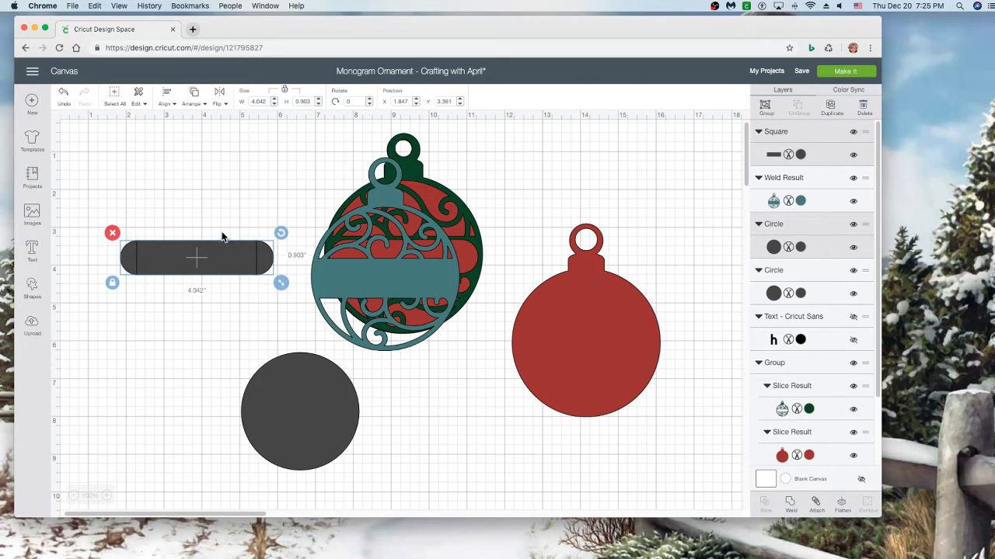
left_click(783, 504)
Step: Position the teal ornament under the rounded bar, at about X 2.21, Y 0.83, and narrow the bar to fit inside the ornament's width
left_click(205, 265)
left_click_drag(205, 265, 210, 228)
left_click_drag(346, 276, 181, 269)
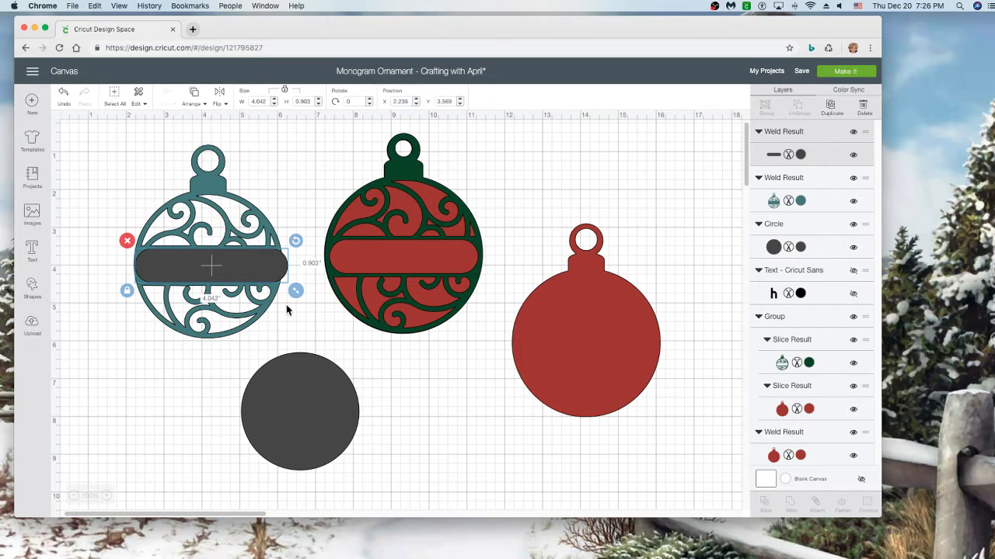
left_click(127, 290)
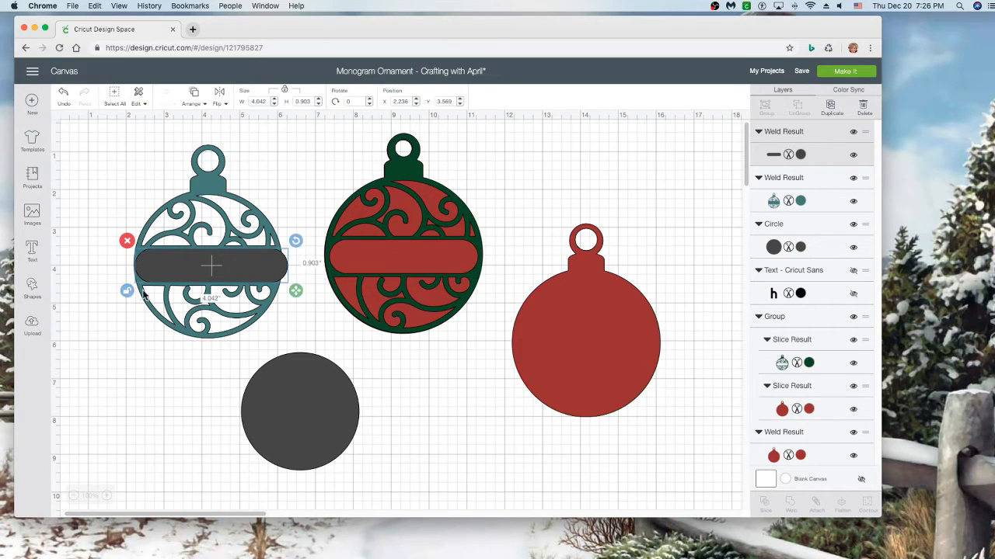
left_click_drag(296, 292, 288, 293)
left_click(293, 296)
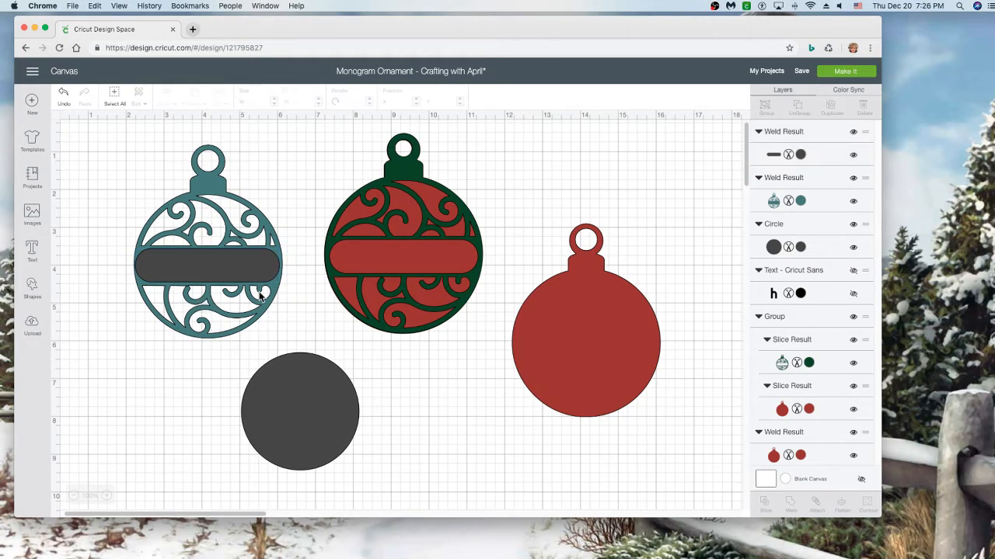
Step: Center the rounded bar horizontally on the teal ornament and slice its shape out of the band
left_click_drag(168, 270, 245, 281)
left_click(64, 262)
left_click_drag(75, 262, 162, 270)
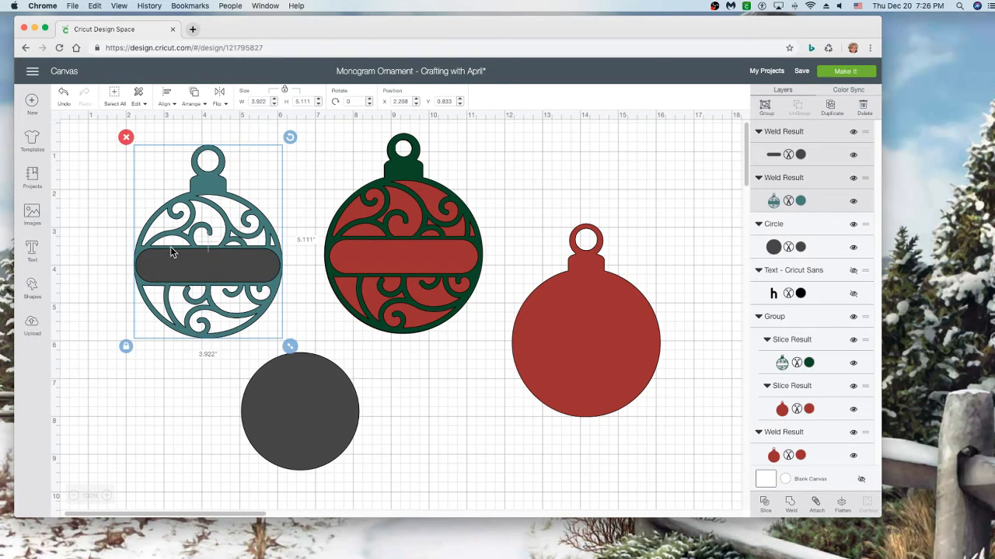
left_click(164, 98)
left_click(179, 149)
left_click(766, 505)
scroll(493, 364, "down", 1)
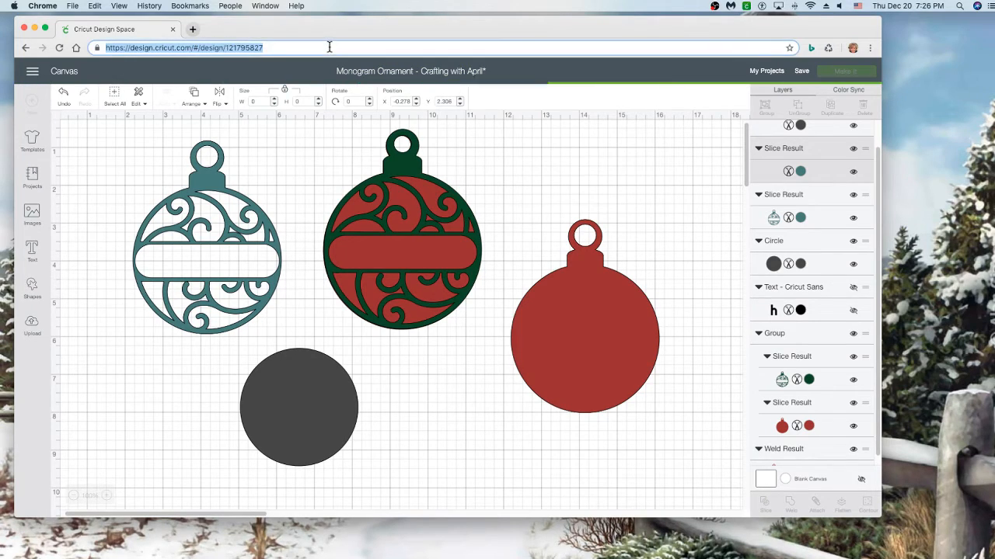
Step: Delete the leftover dark circle and place the solid red ornament beneath the teal filigree at about X 2.19, Y 0.82
left_click(307, 365)
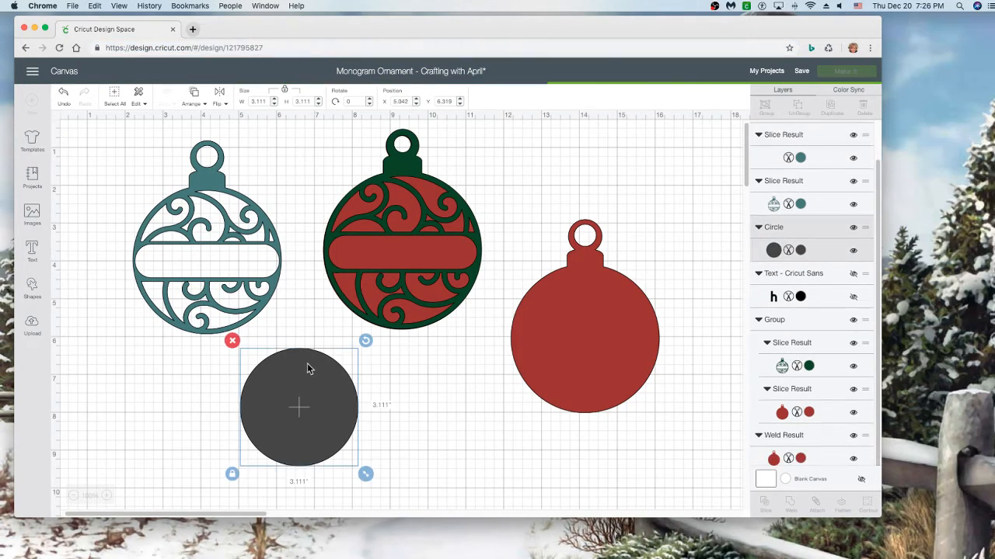
left_click_drag(292, 376, 329, 379)
left_click(270, 345)
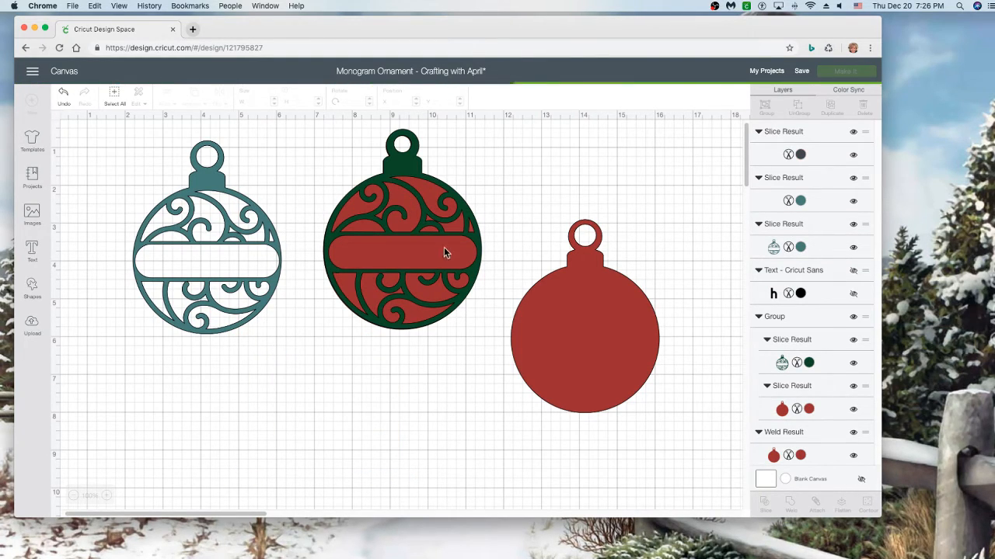
left_click_drag(579, 326, 201, 246)
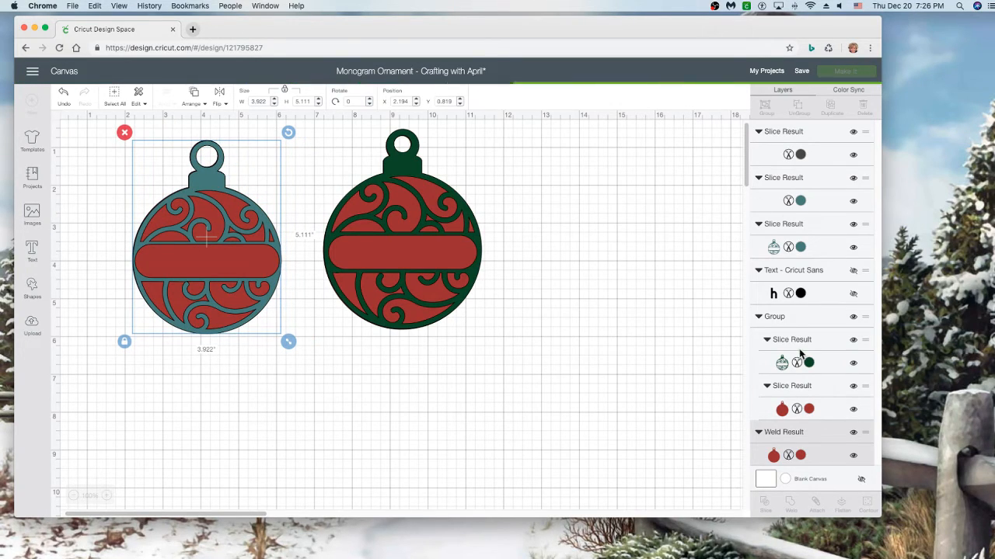
Step: Recolor the teal filigree layer with the project's dark green
left_click(801, 247)
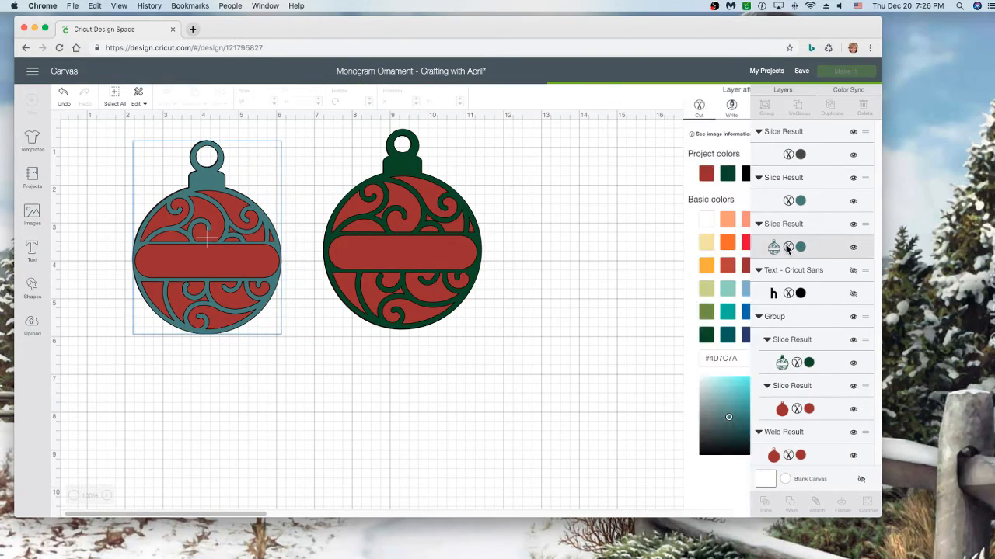
left_click(664, 174)
left_click(378, 388)
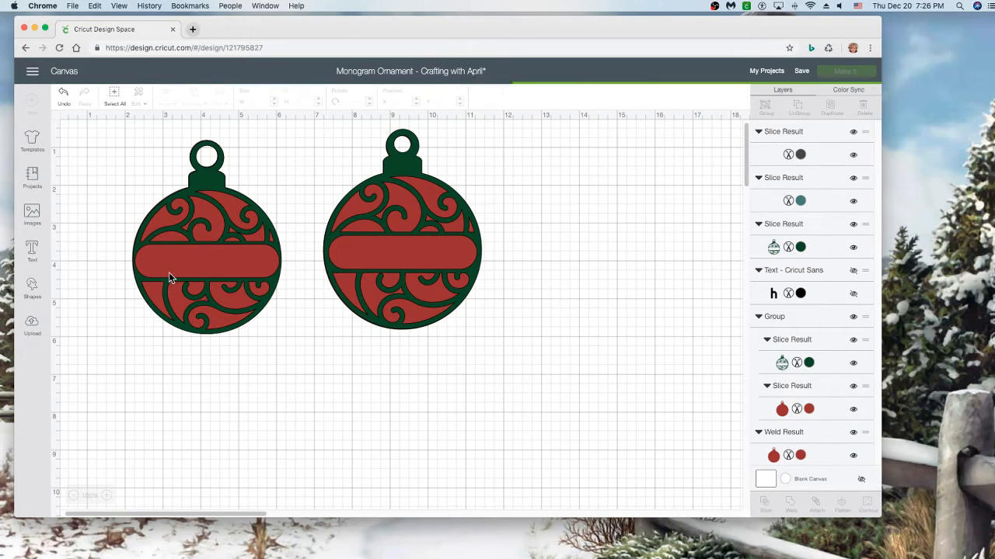
Step: Shift the grouped reference ornament slightly right and down on the canvas
left_click(32, 250)
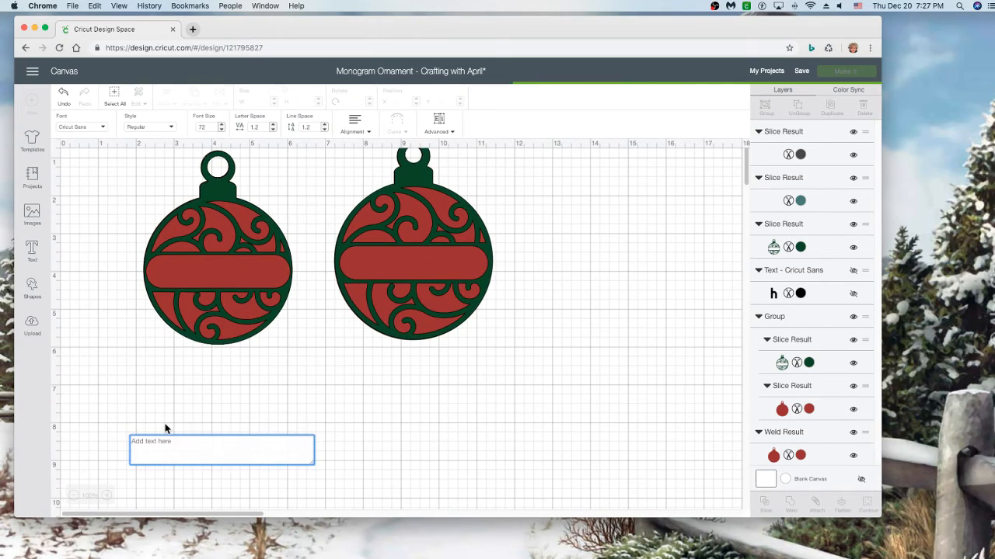
left_click(164, 428)
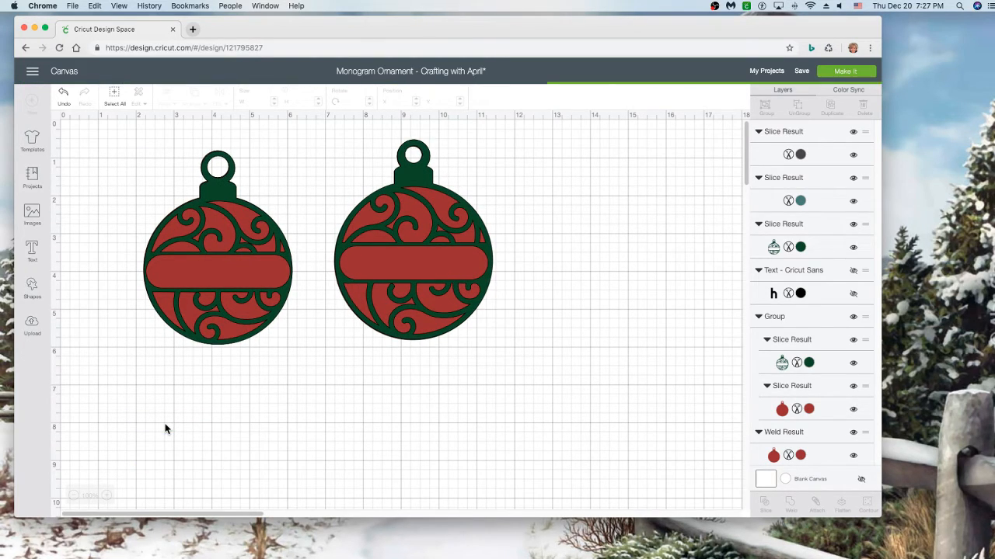
left_click(455, 285)
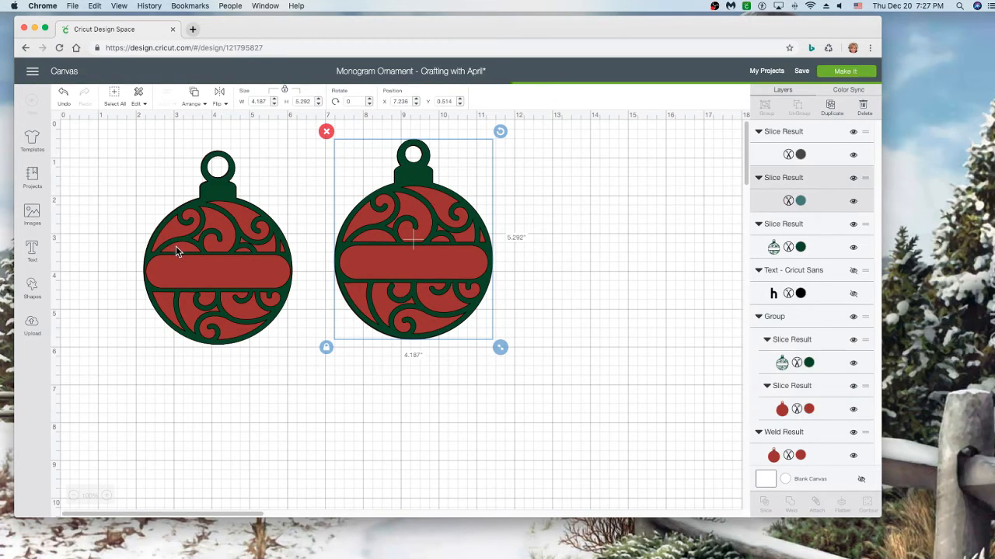
left_click_drag(358, 277, 359, 276)
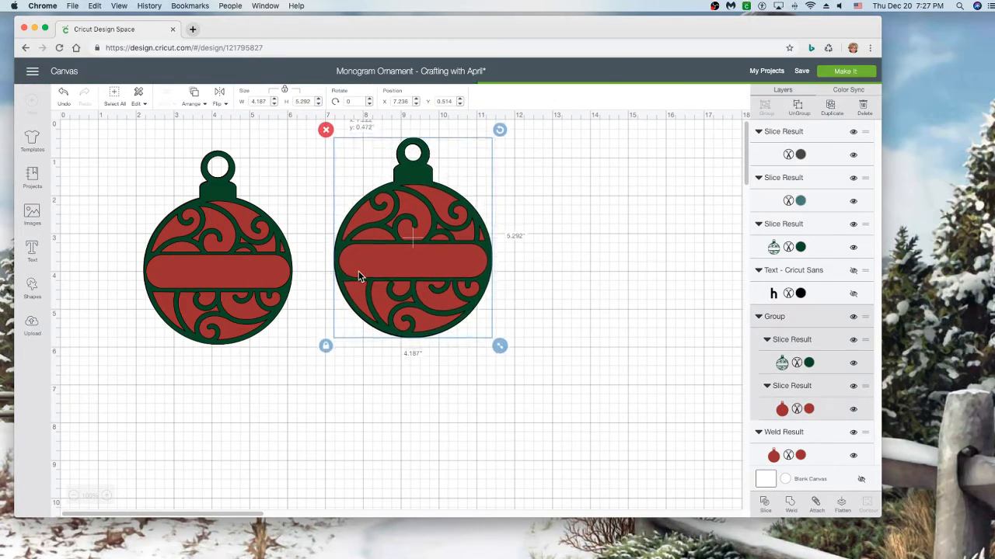
key("Right")
key("Down")
key("Right")
key("Down")
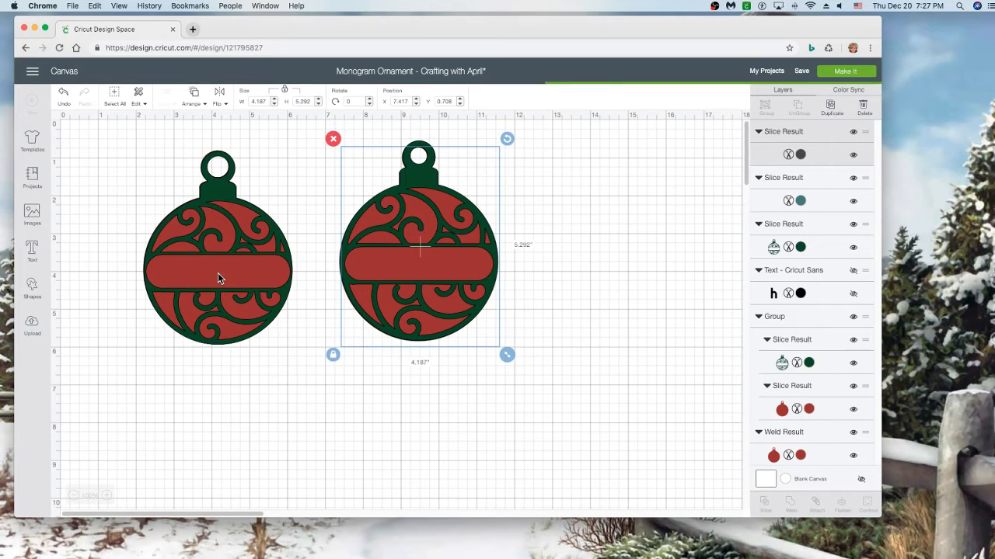
Step: Select all layers of the newly built ornament and move them slightly left, away from the reference ornament
left_click(337, 264)
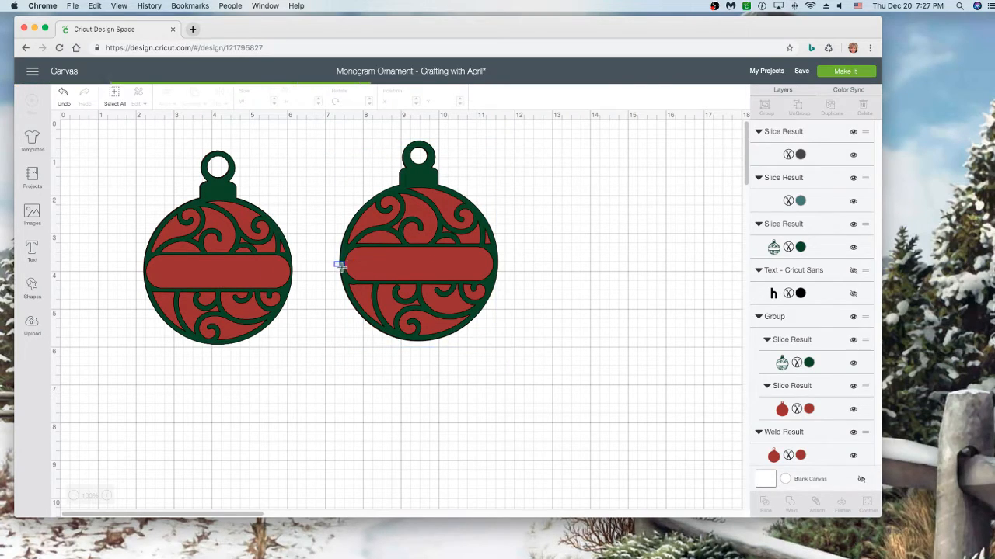
left_click(283, 254)
left_click_drag(281, 251, 278, 245)
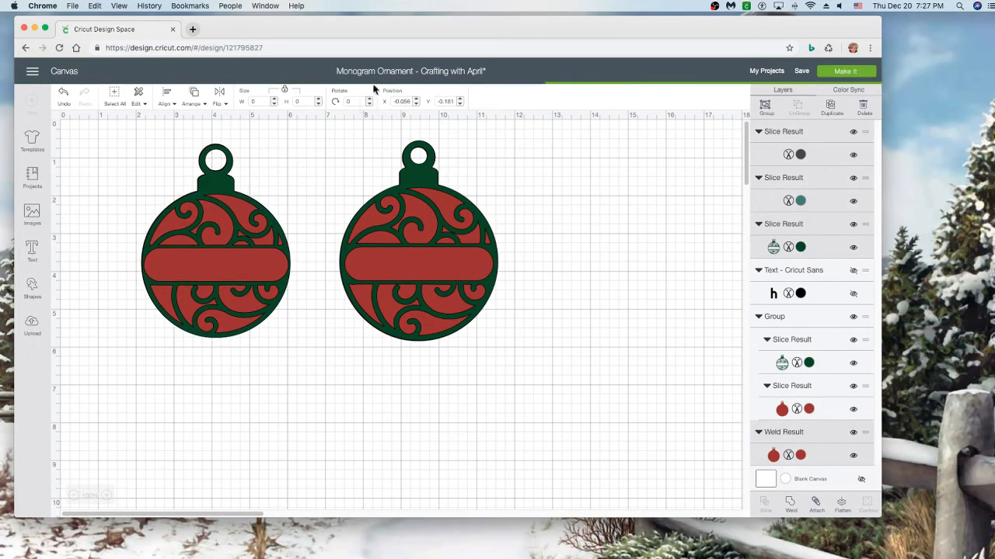
mouse_move(237, 194)
left_mouse_down()
mouse_move(214, 188)
mouse_move(220, 202)
left_mouse_up()
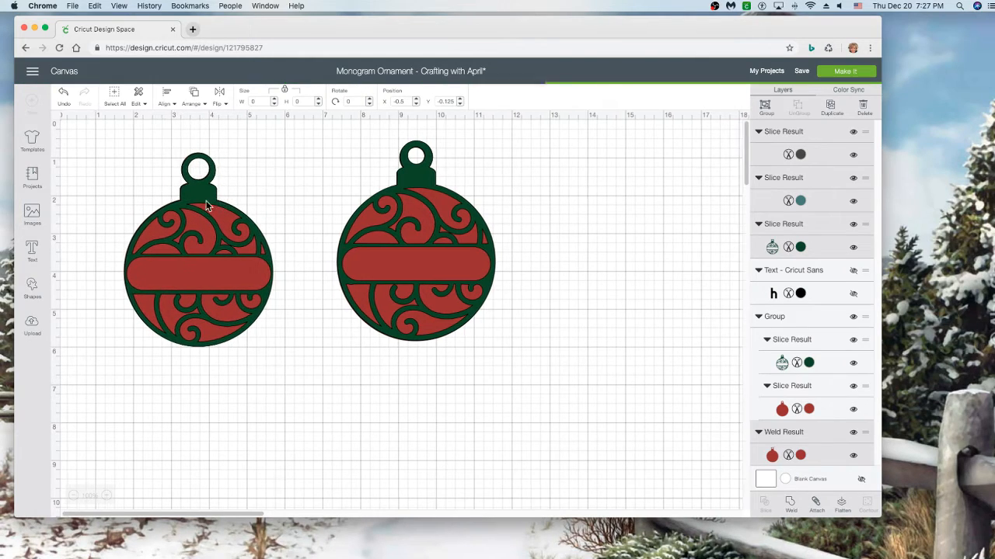
Step: Add a first name in capitals as Cricut Sans text, about 3.22 by 0.96 inches, and place it over the new ornament's band
left_click(32, 251)
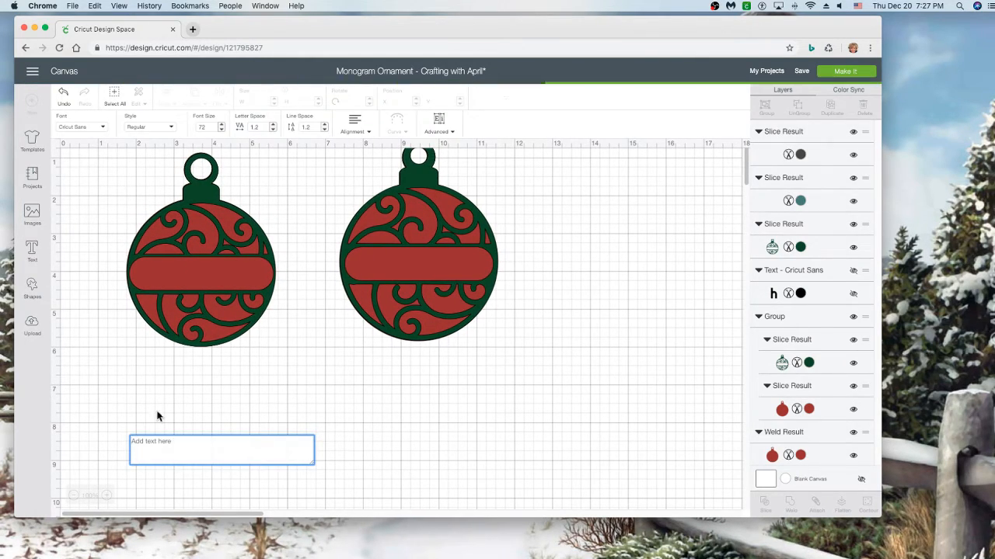
type("APRIL")
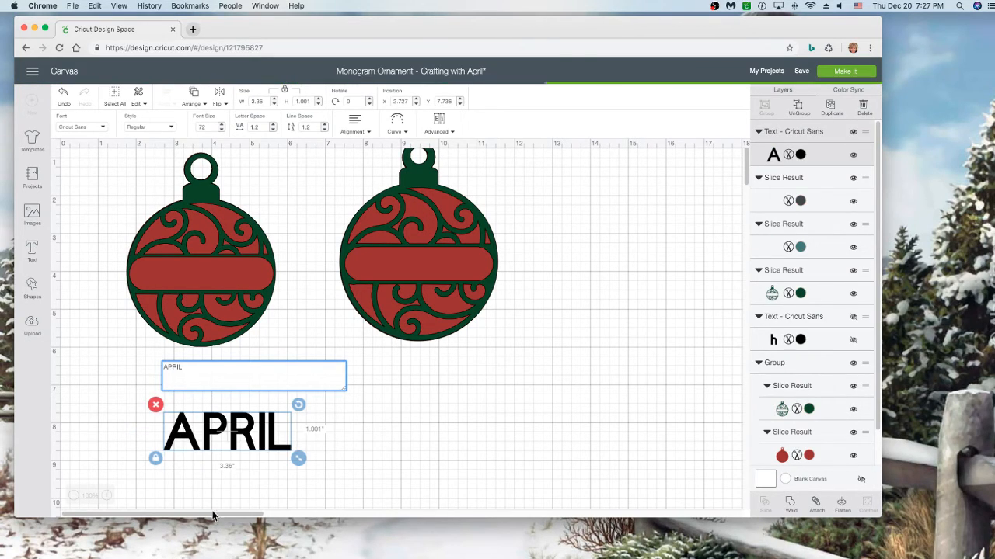
left_click_drag(235, 437, 235, 282)
left_click(250, 238)
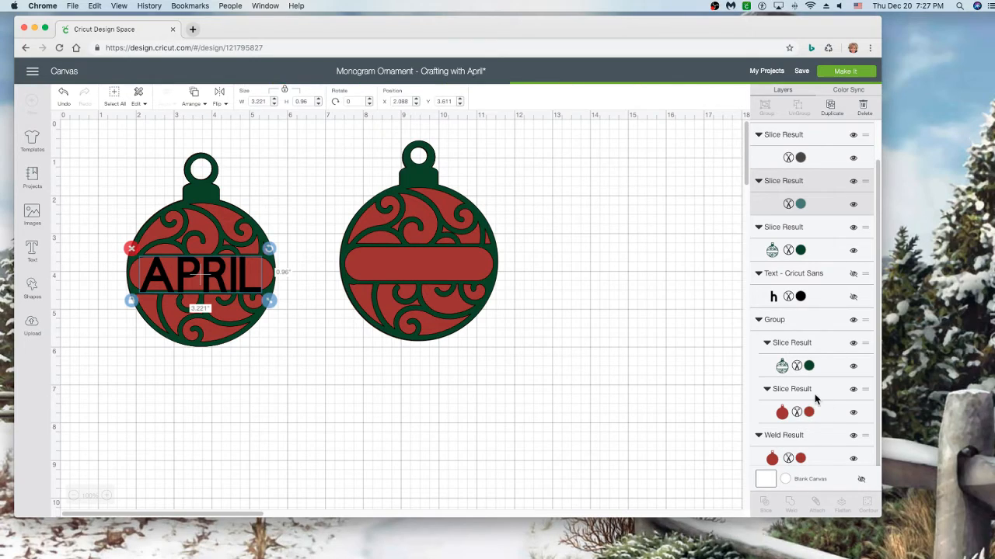
Step: Hide the solid red base layer of the newly built ornament
left_click(853, 390)
left_click(853, 389)
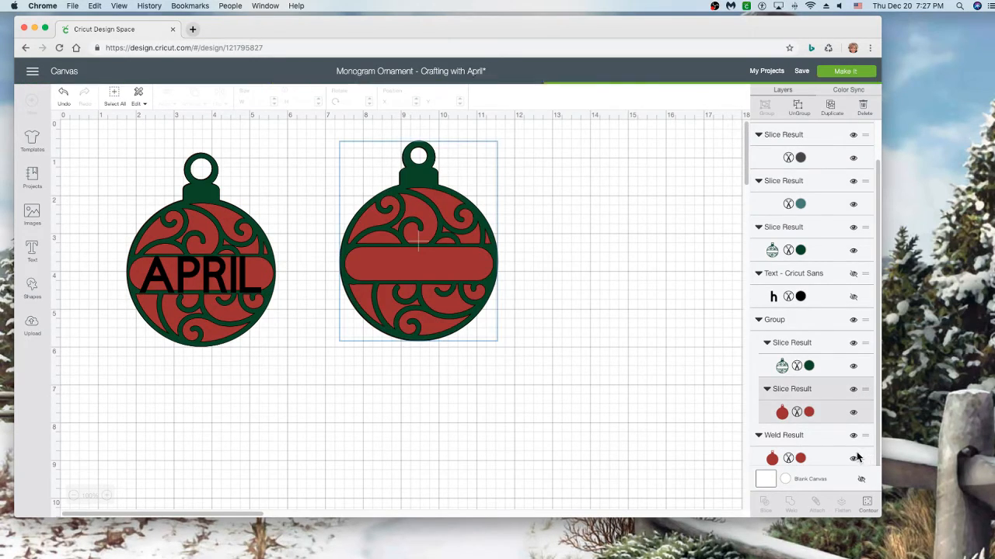
left_click(854, 458)
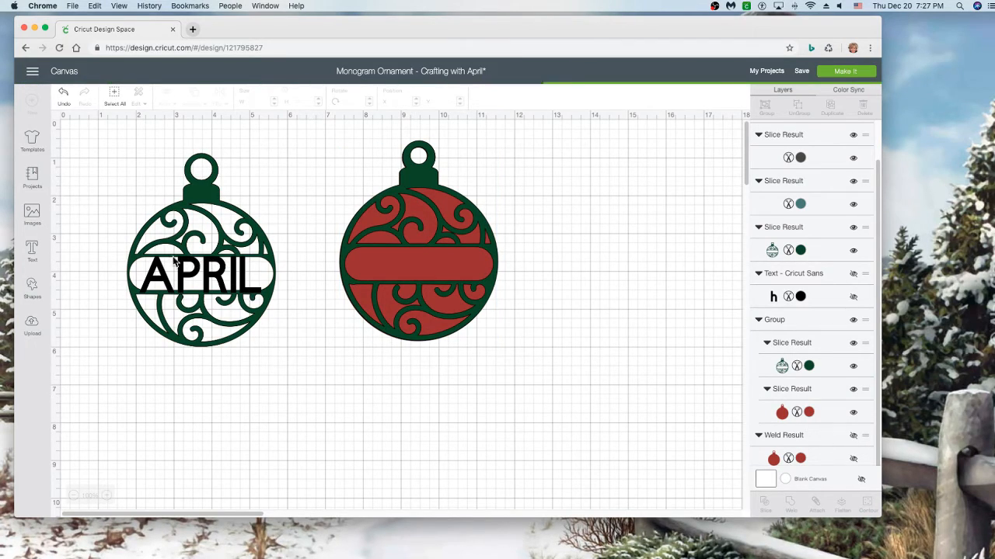
Step: Try to center the name text horizontally on the green filigree layer after selecting both
left_click(181, 262)
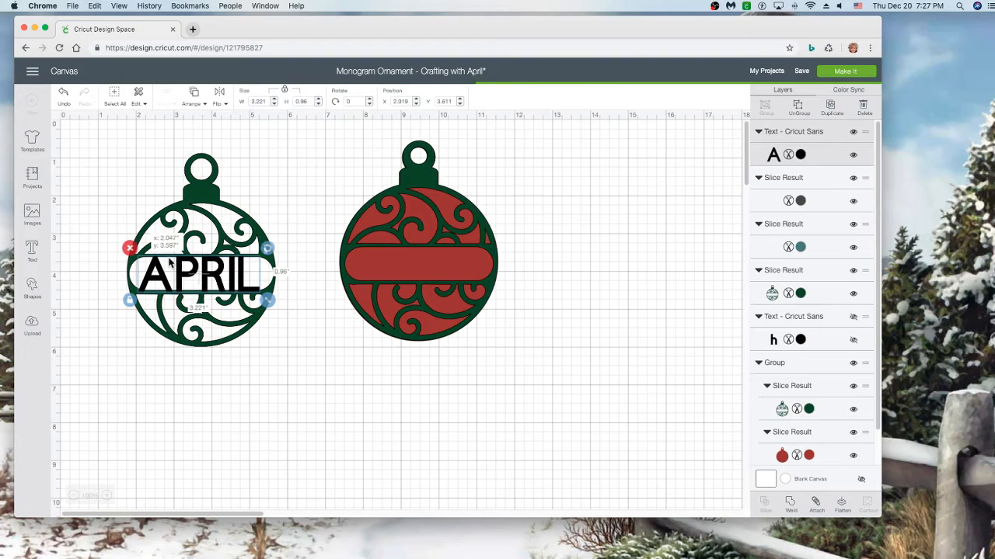
left_click(294, 337)
left_click_drag(299, 338, 239, 267)
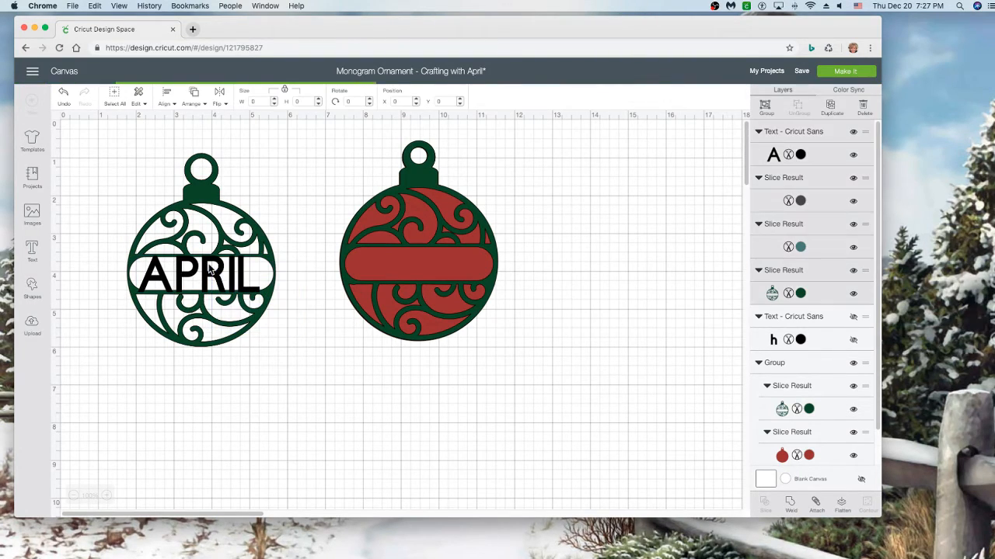
left_click(163, 110)
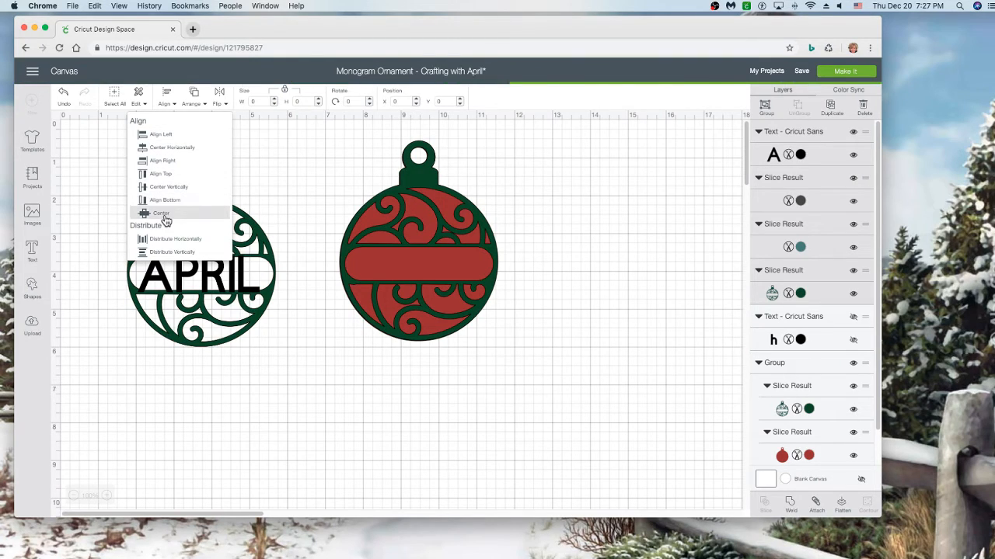
left_click(172, 147)
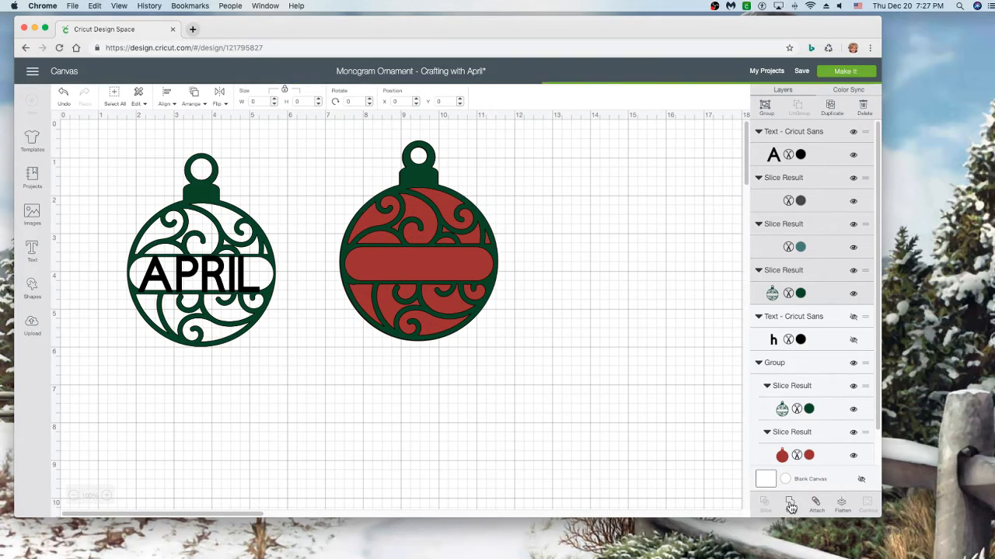
Step: Try to save the project and move the name text from the new ornament's band over to the reference ornament's band
left_click(387, 434)
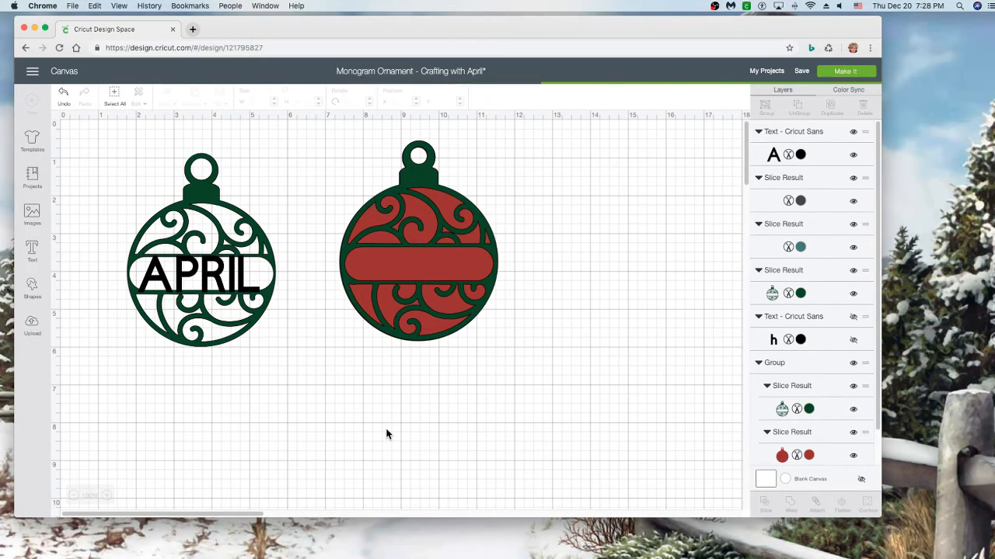
left_click(231, 286)
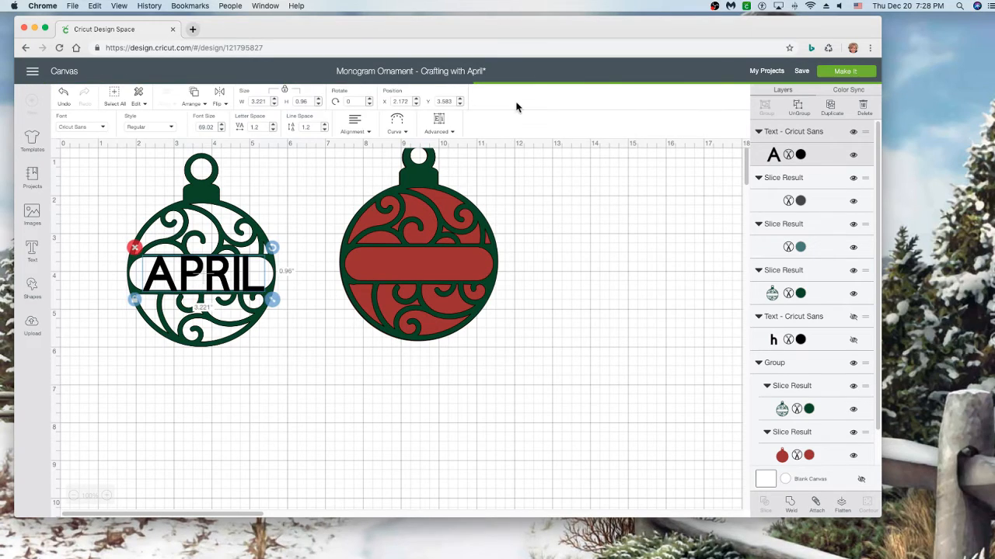
left_click(800, 70)
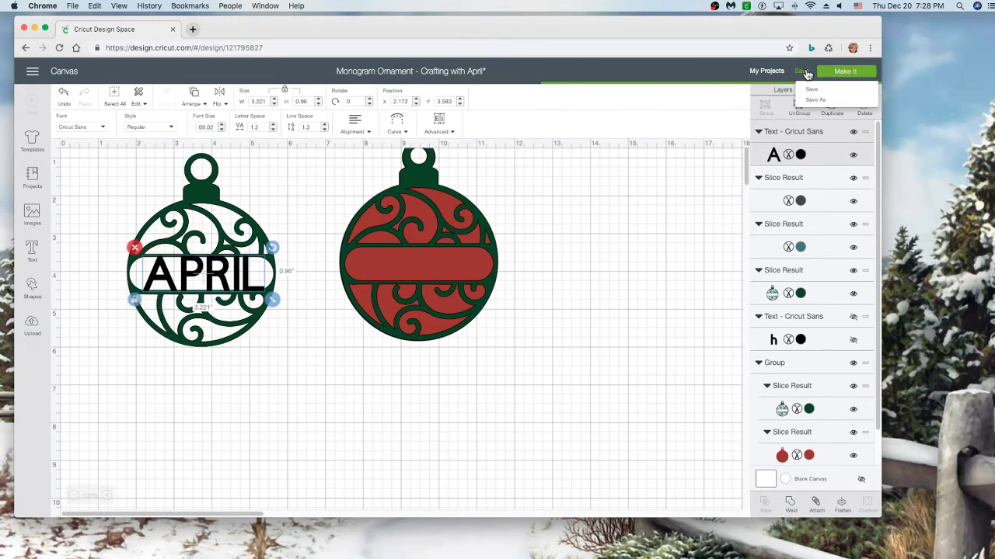
left_click(806, 91)
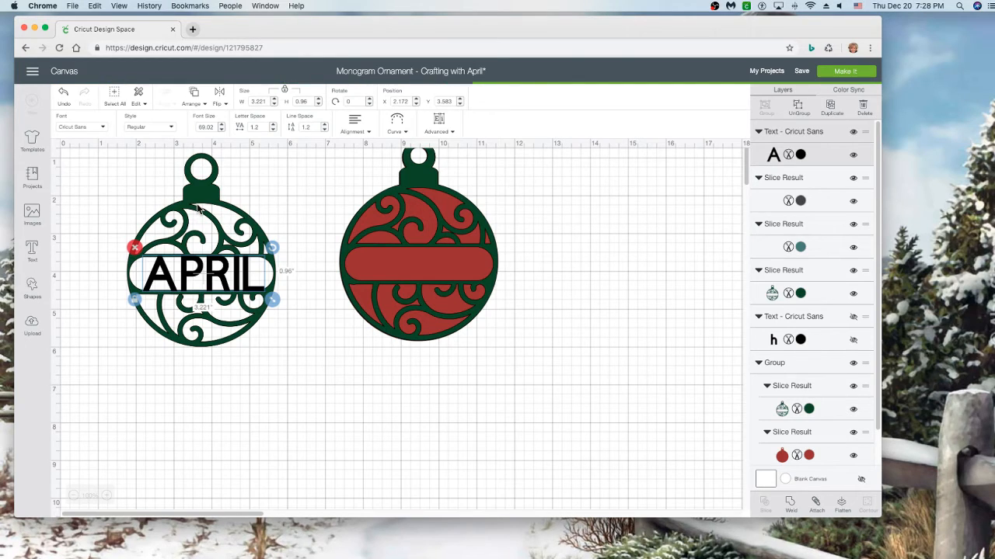
left_click_drag(225, 272, 405, 268)
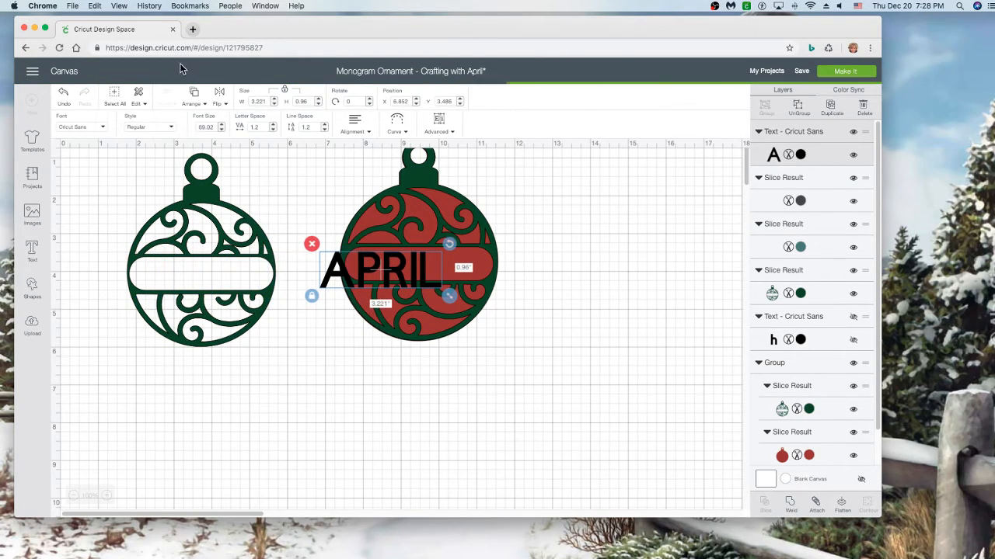
Step: Load design.cricut.com/#/landing in a new browser tab and open the saved Monogram Ornament project for customizing
left_click(192, 30)
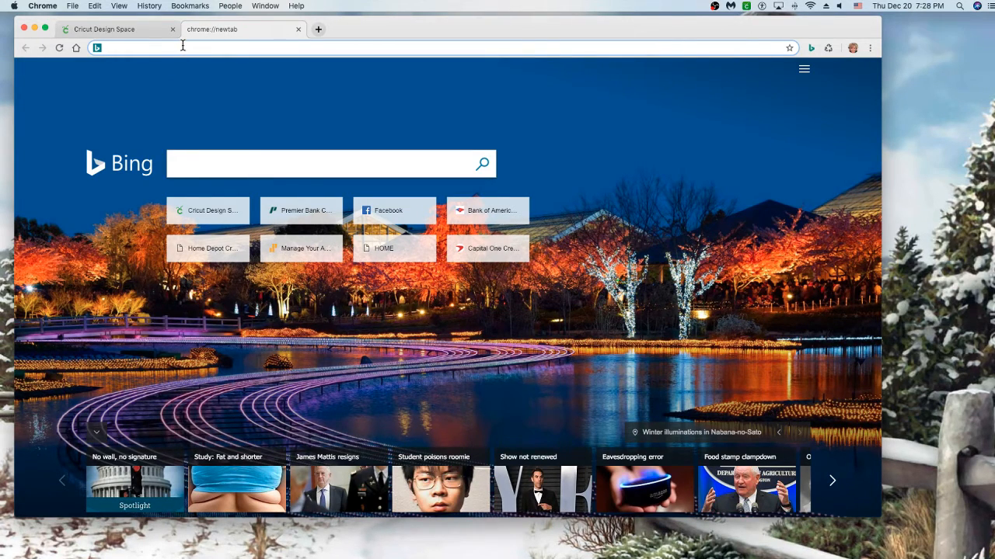
type("desing")
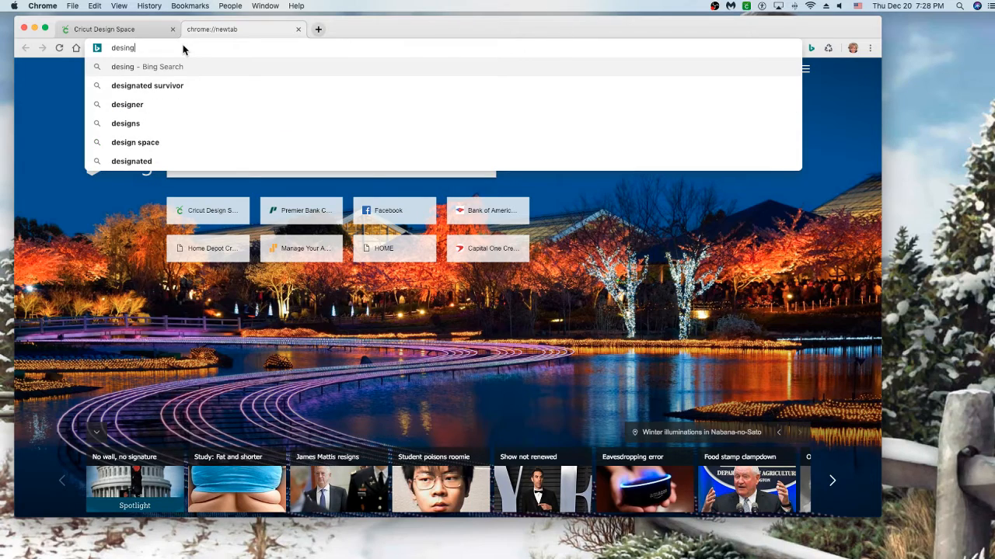
key("BackSpace")
key("BackSpace")
key("BackSpace")
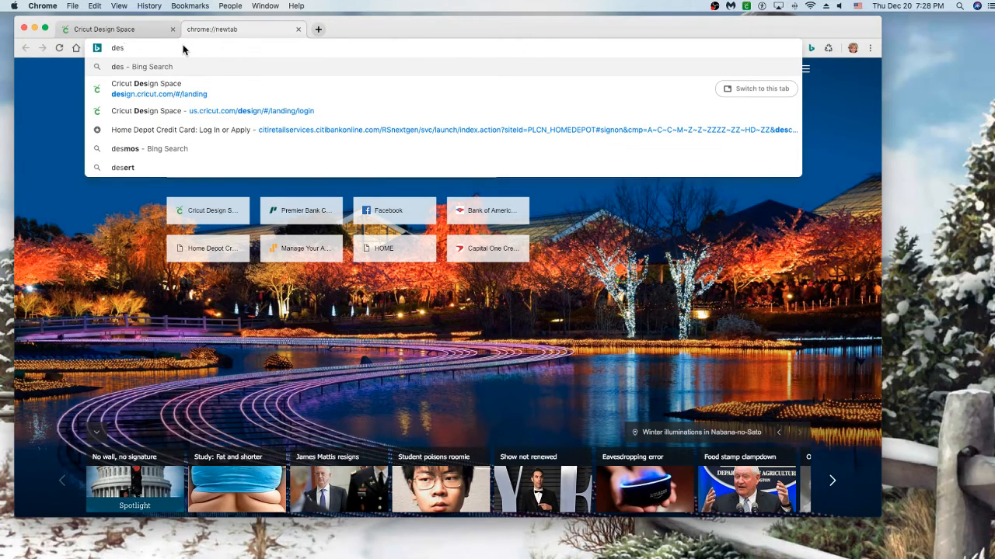
type("ign.cricut.com/#/landing")
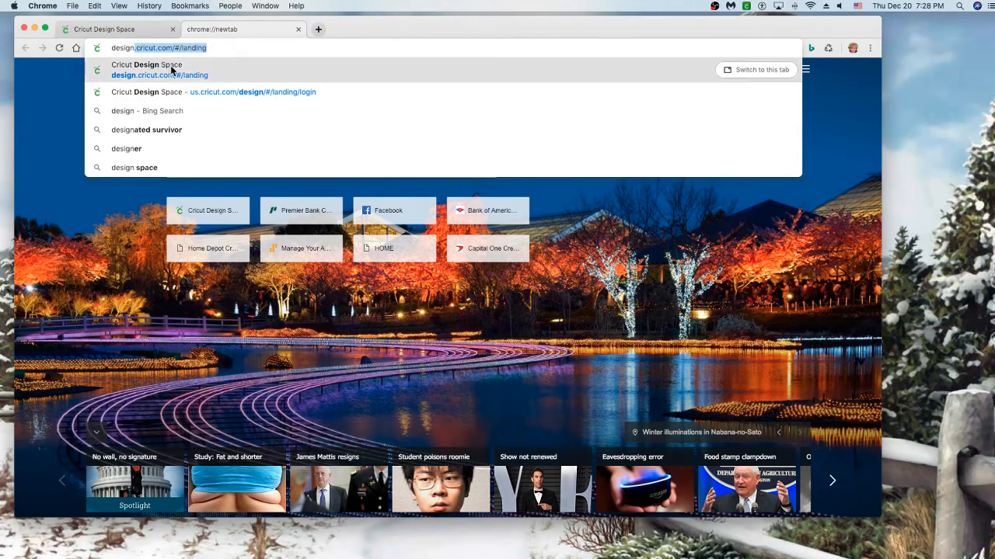
left_click(173, 70)
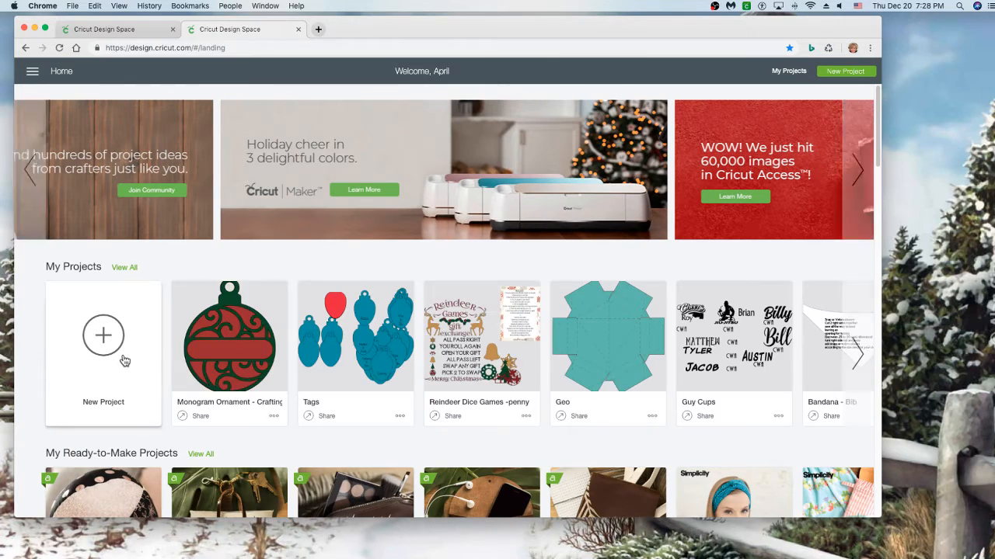
left_click(206, 361)
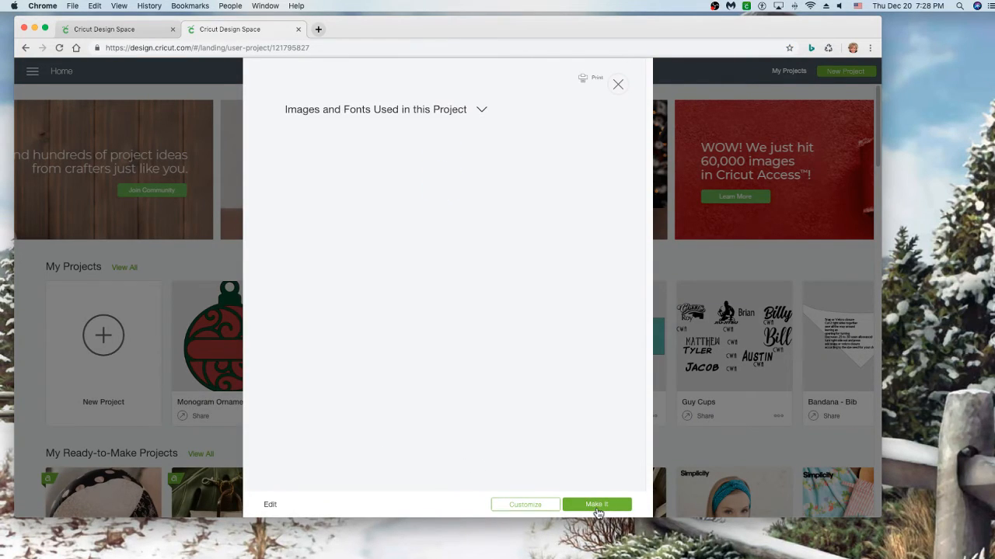
left_click(529, 505)
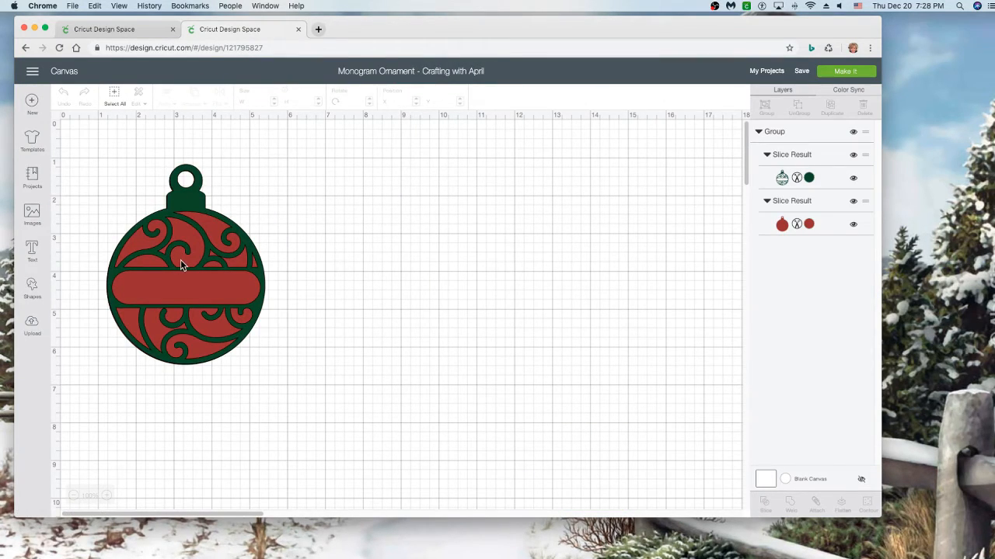
Step: Duplicate the grouped ornament and place the copy beside the original, at about X 8.2 and Y 1.0 inches
left_click(180, 265)
left_click_drag(278, 258, 279, 259)
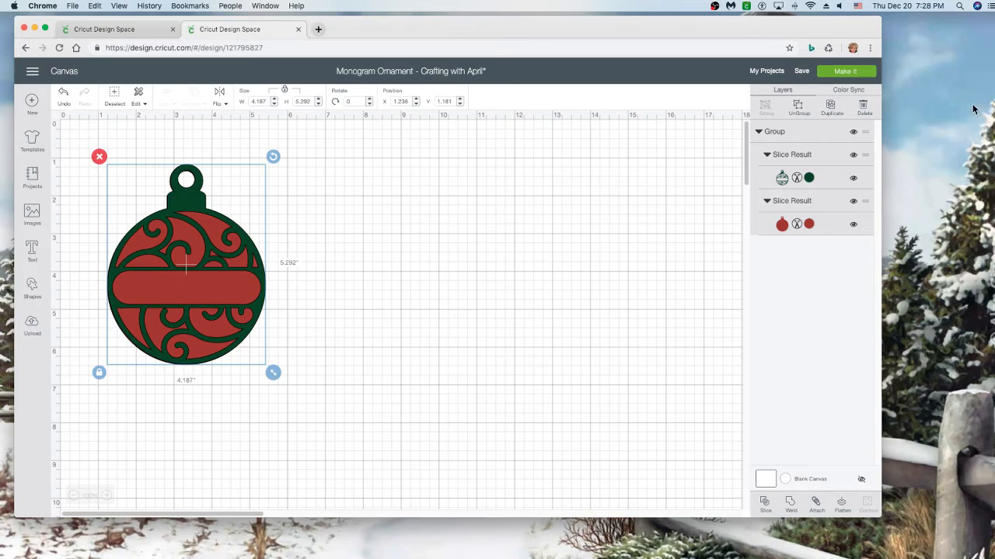
left_click(831, 107)
left_click_drag(177, 264, 399, 249)
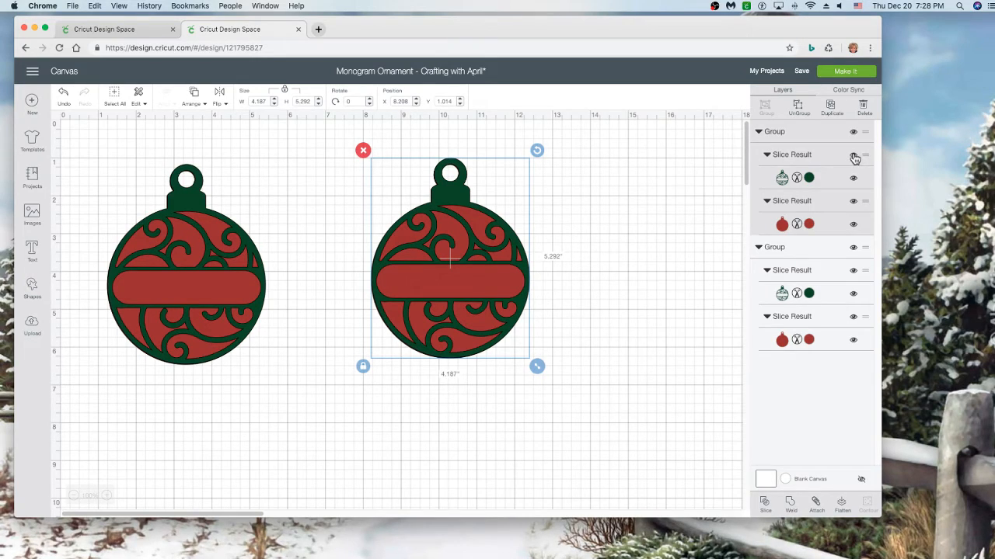
Step: Ungroup the duplicate ornament and separate its green filigree layer from its solid red base
left_click(800, 111)
left_click_drag(407, 264, 305, 338)
left_click_drag(382, 311, 445, 264)
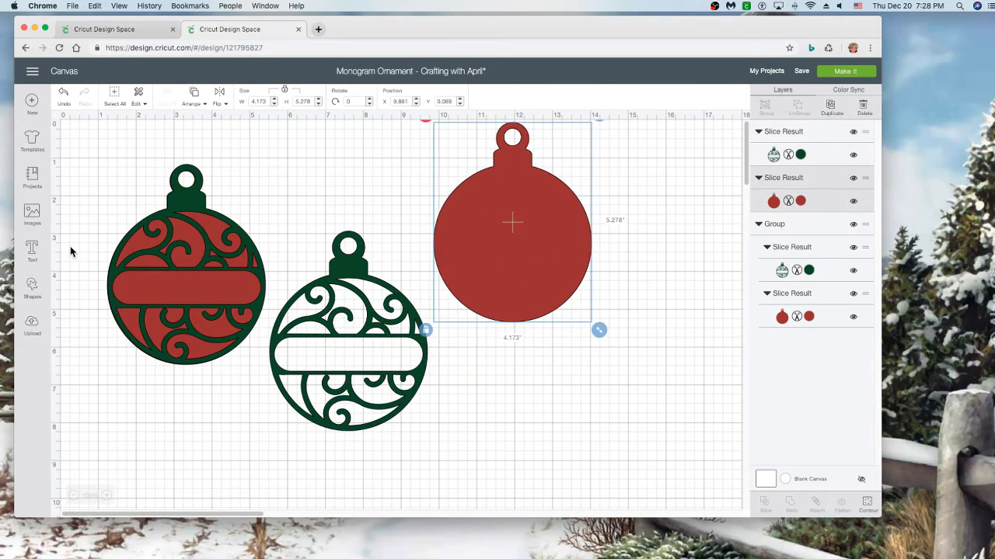
Step: Add a first name in capitals as Cricut Sans text and place it over the separated filigree's band
left_click(32, 250)
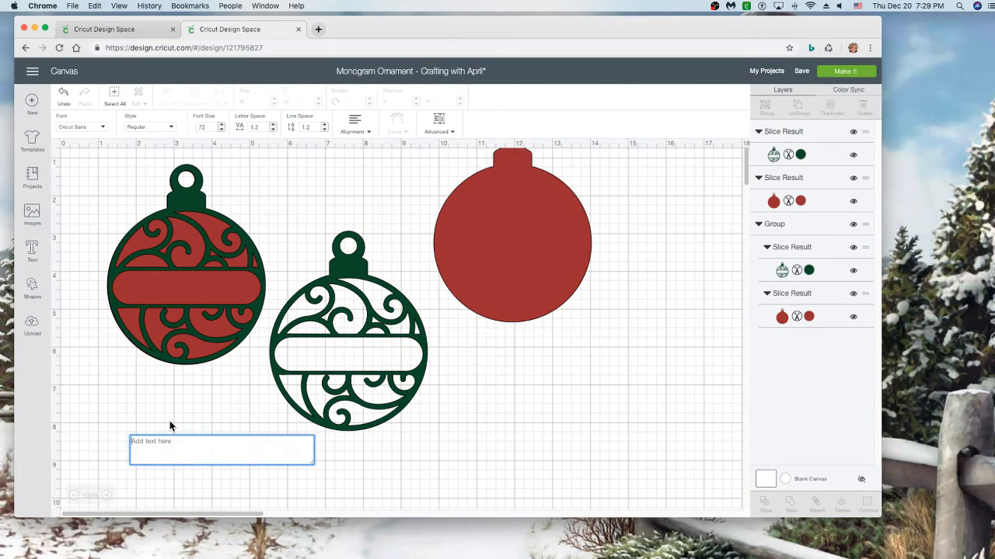
type("APRIL")
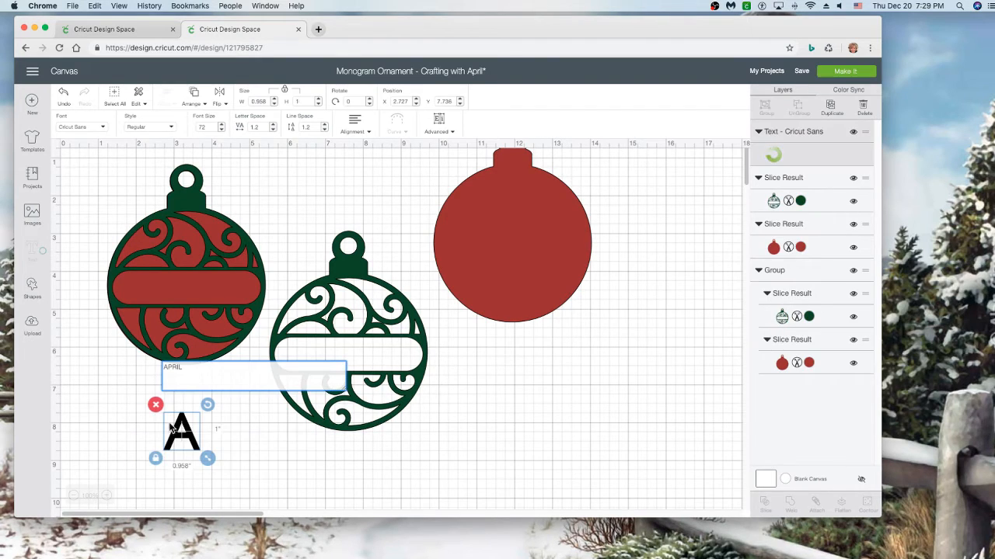
left_click_drag(216, 449, 344, 372)
Step: Select the name text with the separated green filigree and center them horizontally
left_click_drag(490, 392, 334, 356)
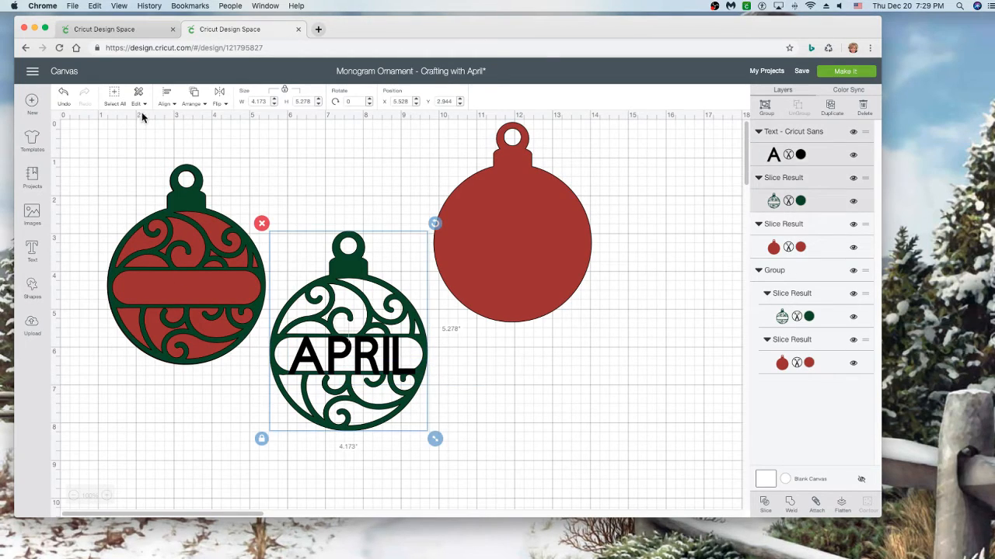
left_click(162, 106)
left_click(184, 163)
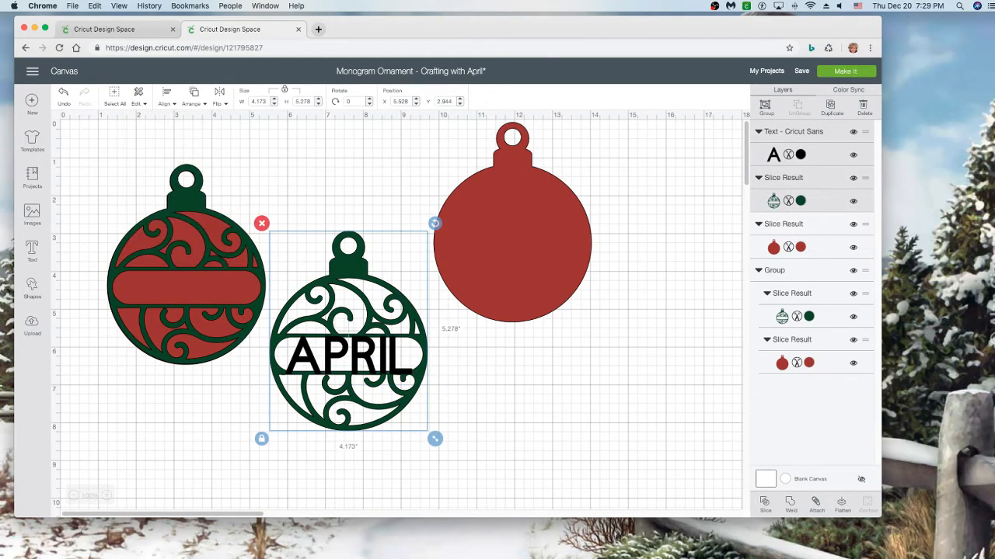
Step: Weld the name to the green filigree and place the welded layer over the separate solid red base
left_click(791, 504)
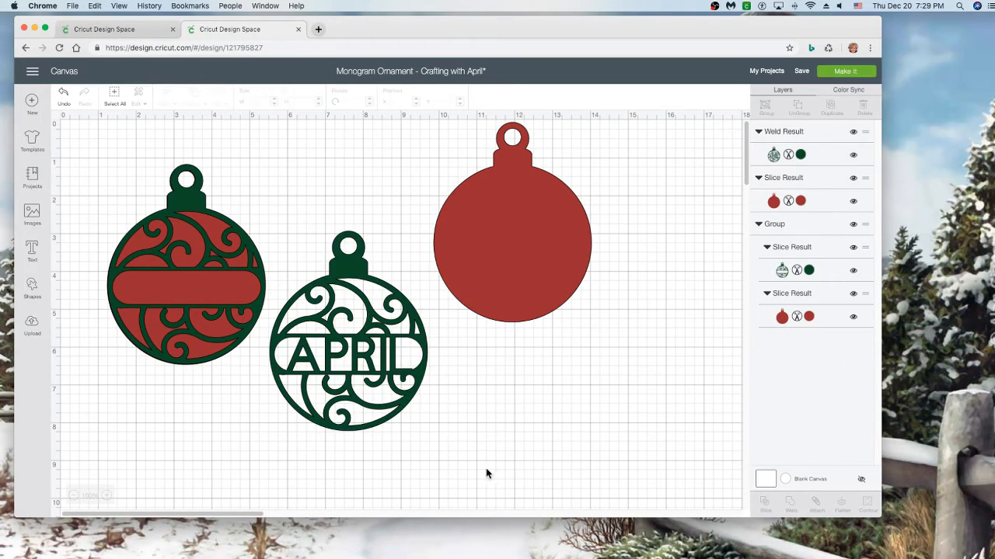
left_click_drag(417, 401, 579, 285)
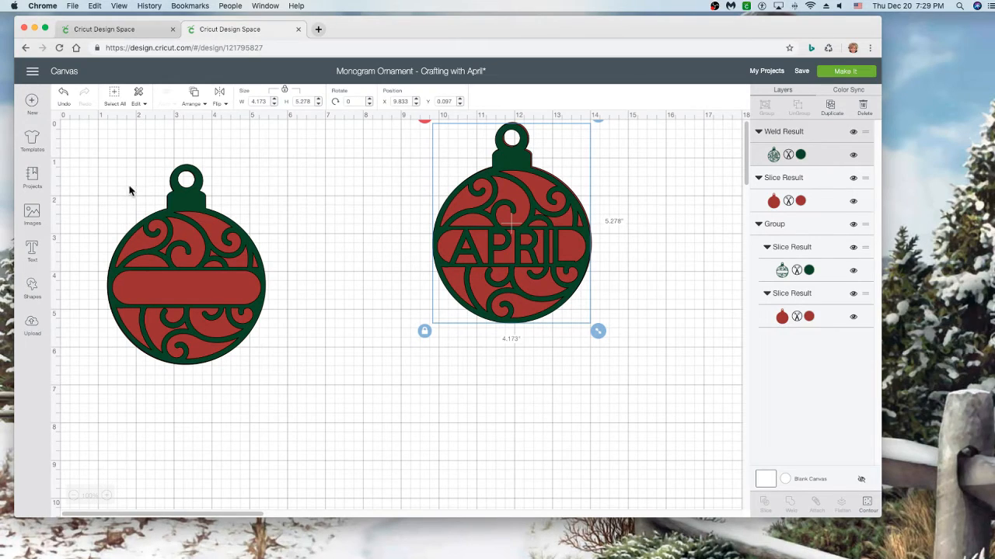
Step: Search the image library for "ornament"
left_click(32, 216)
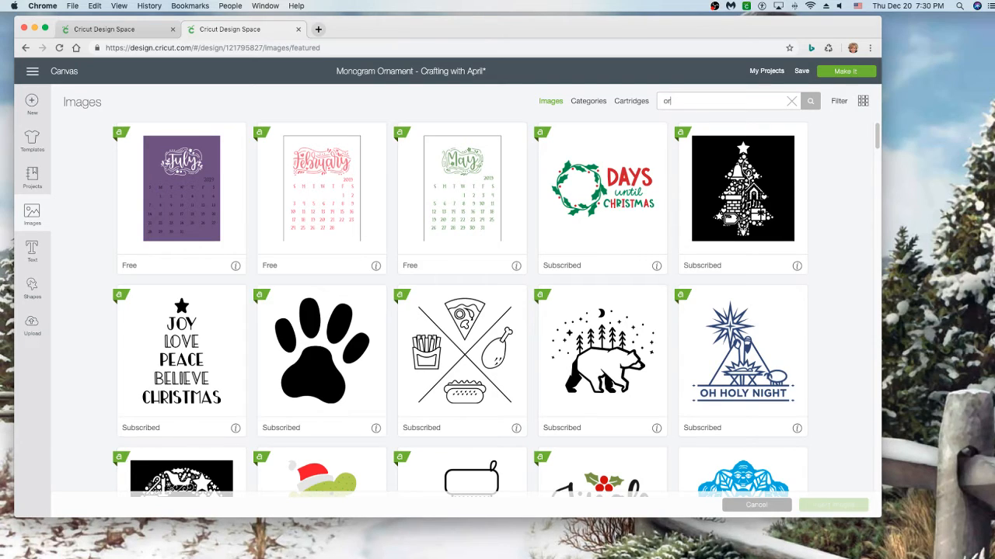
type("nament")
key("Return")
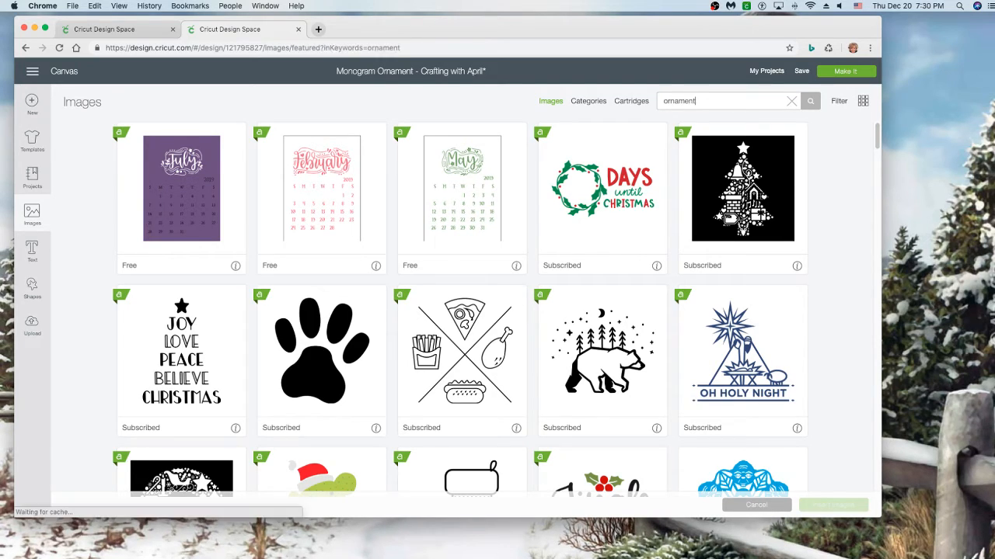
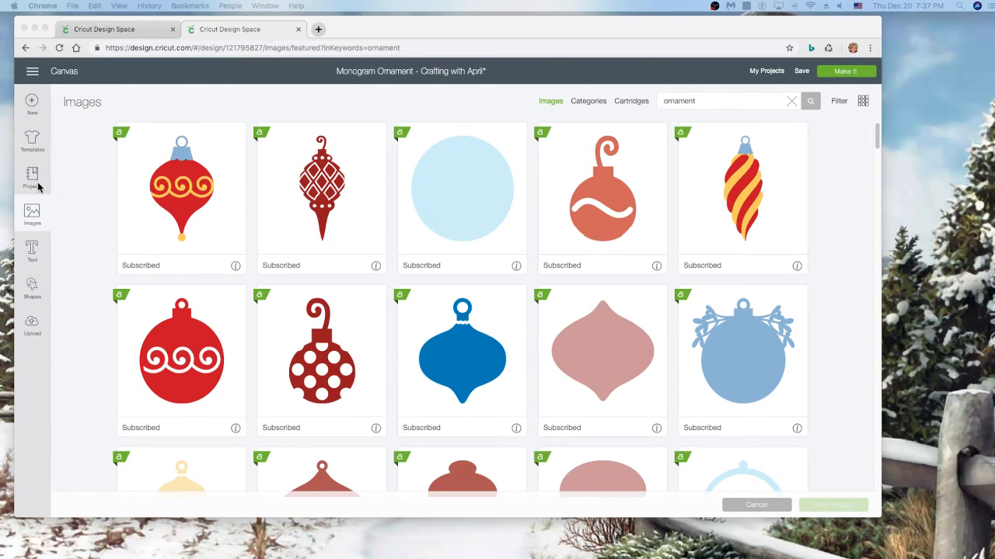
Step: Return to the canvas and move the original grouped ornament over beside the personalized ornament to free up space
left_click(33, 257)
left_click(33, 257)
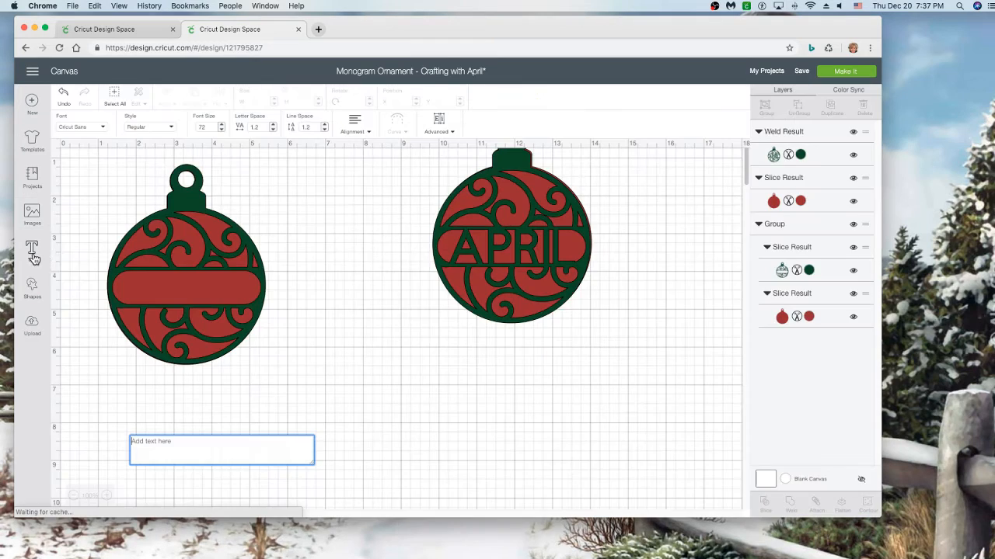
left_click(237, 242)
left_click_drag(266, 347, 549, 348)
Step: Add a text object containing the first name and open its advanced ungrouping options
left_click(30, 247)
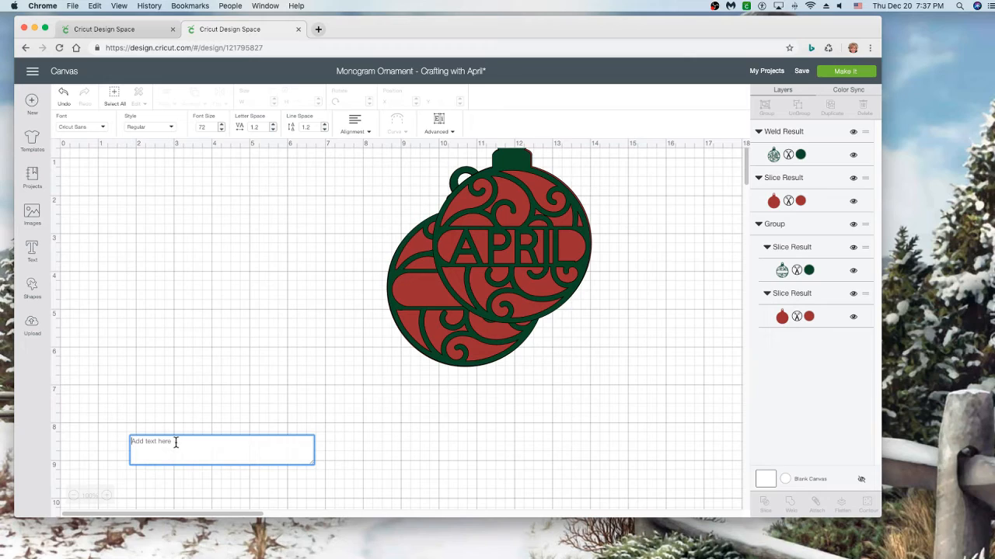
type("April")
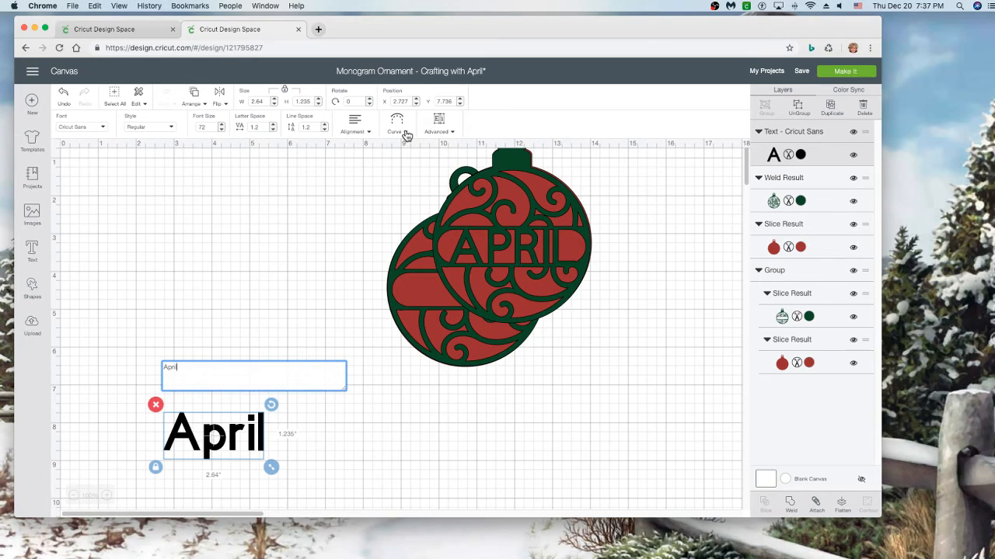
left_click(454, 134)
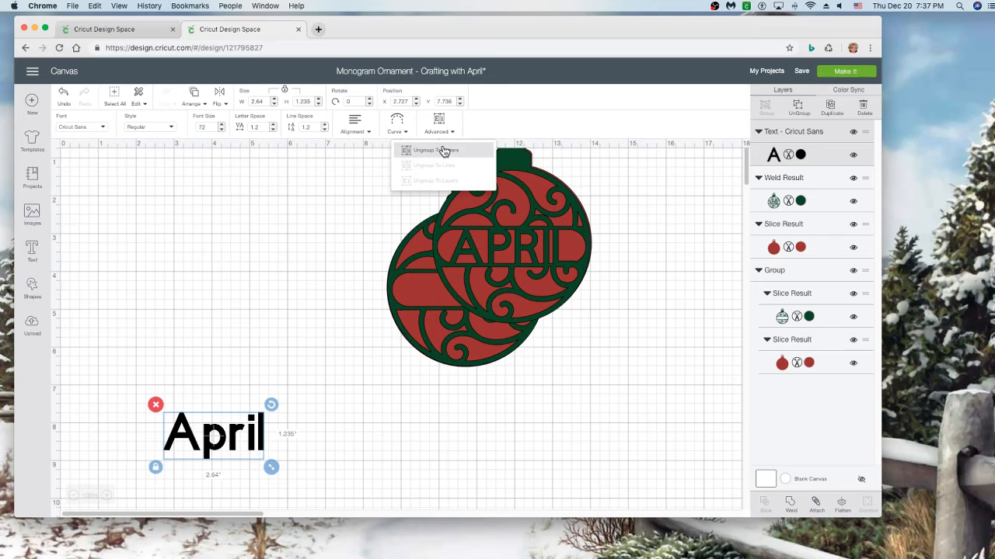
Step: Apply a gentle curve to the name text and open its alignment choices
left_click(398, 136)
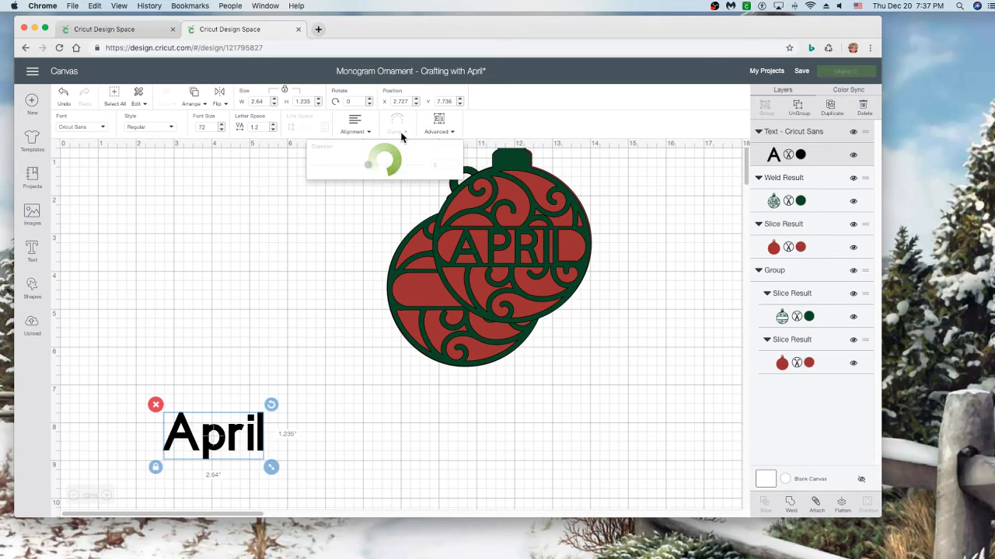
mouse_move(362, 174)
left_mouse_down()
mouse_move(397, 174)
mouse_move(371, 172)
left_mouse_up()
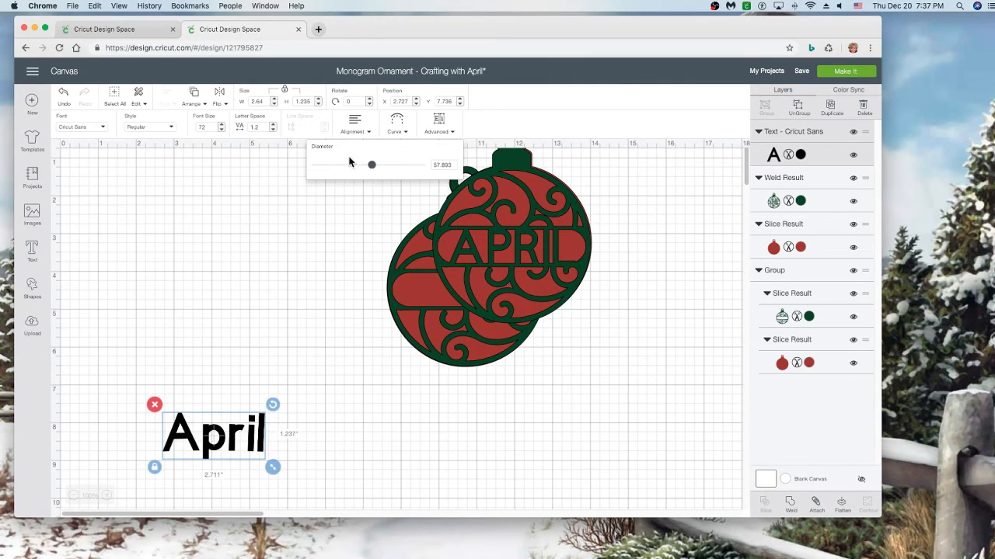
left_click(354, 131)
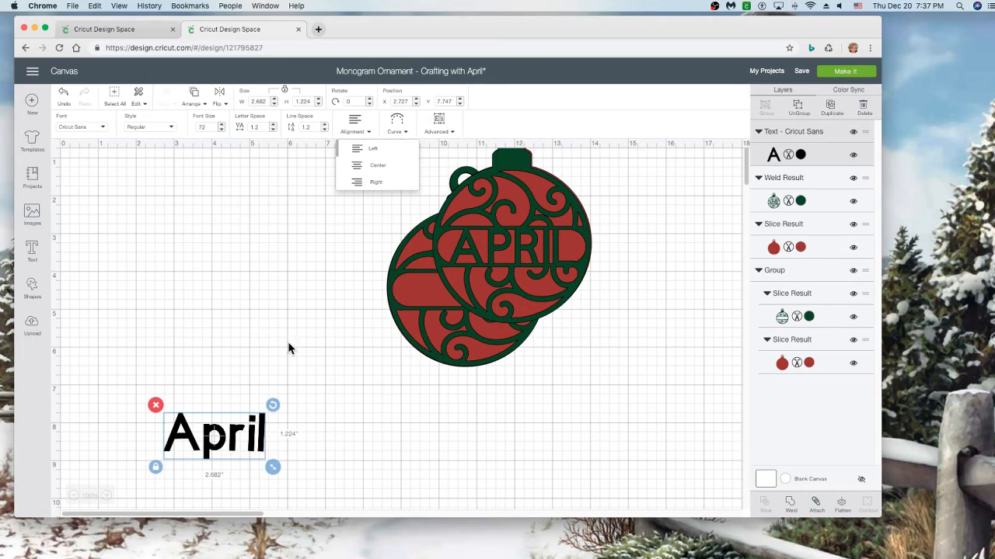
Step: Try a tighter letter spacing of 0.5 on the name text, and set it back up to 1
left_click(273, 124)
left_click(274, 129)
left_click(273, 129)
left_click(274, 130)
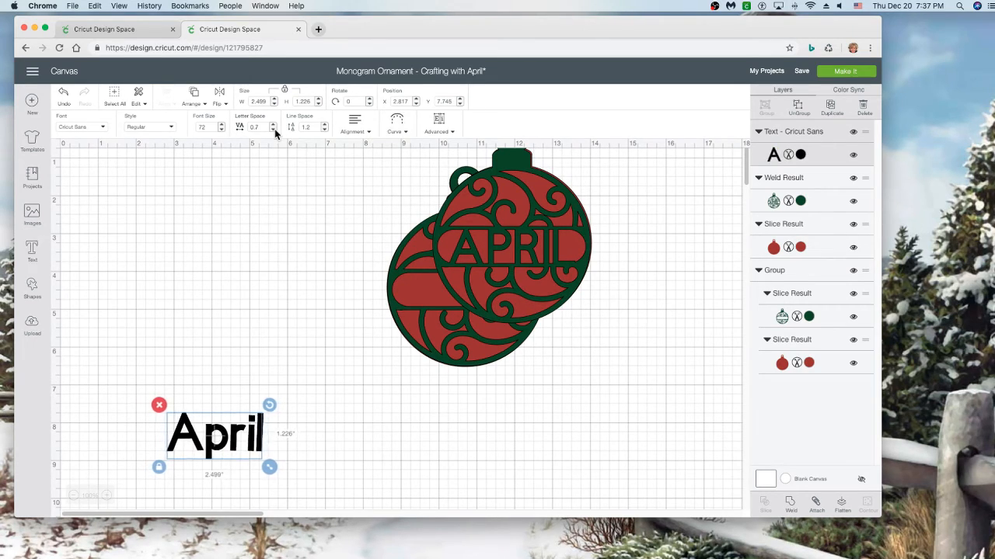
left_click(273, 130)
left_click(274, 125)
left_click(274, 124)
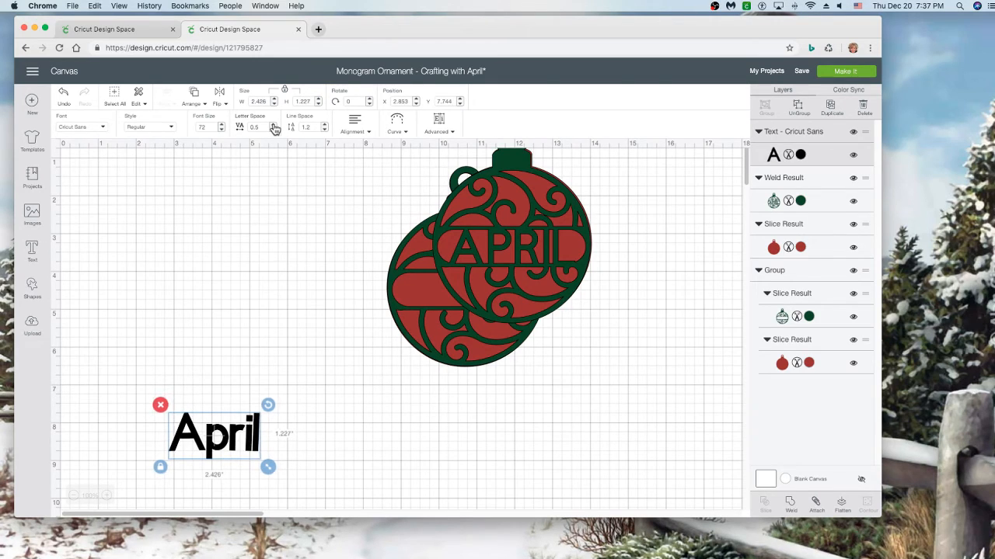
left_click(275, 124)
left_click(275, 124)
left_click(275, 124)
left_click(275, 124)
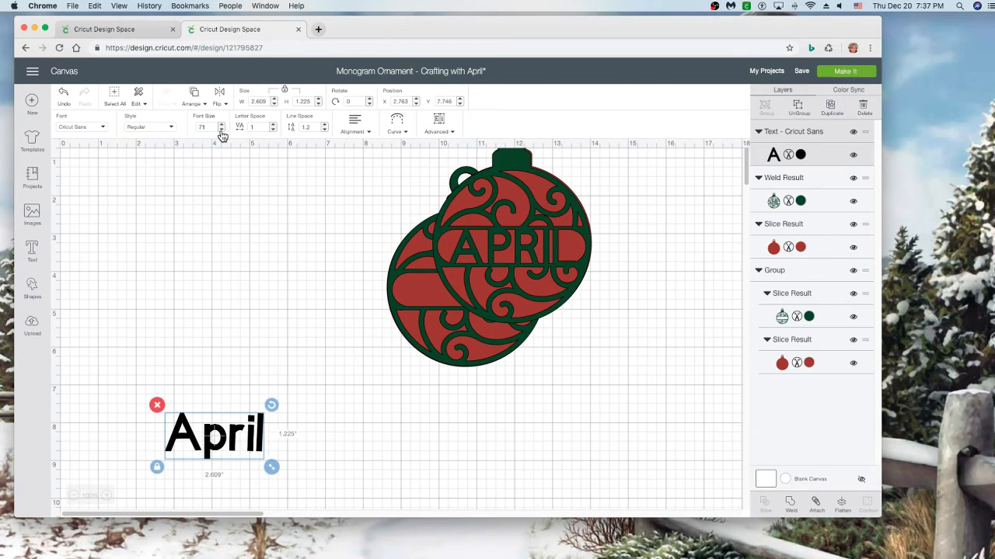
Step: Reduce the name text's font size to 58
left_click(221, 130)
left_click(221, 130)
left_click(222, 131)
left_click(222, 130)
left_click(222, 130)
left_click(222, 131)
left_click(222, 130)
left_click(222, 130)
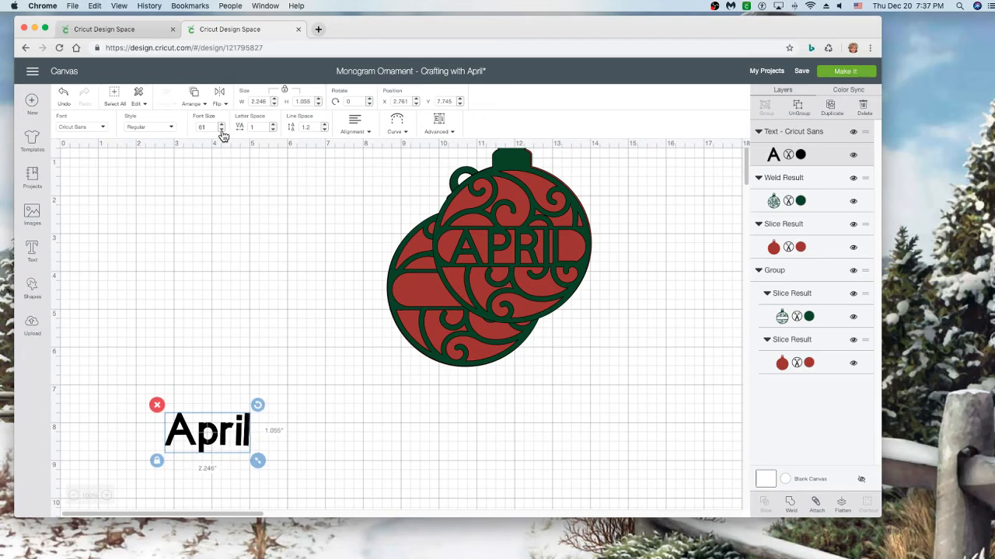
left_click(222, 130)
left_click(221, 130)
Step: Unlock the name text's proportions and stretch it to about 3.73 by 2.14 inches
left_click(157, 459)
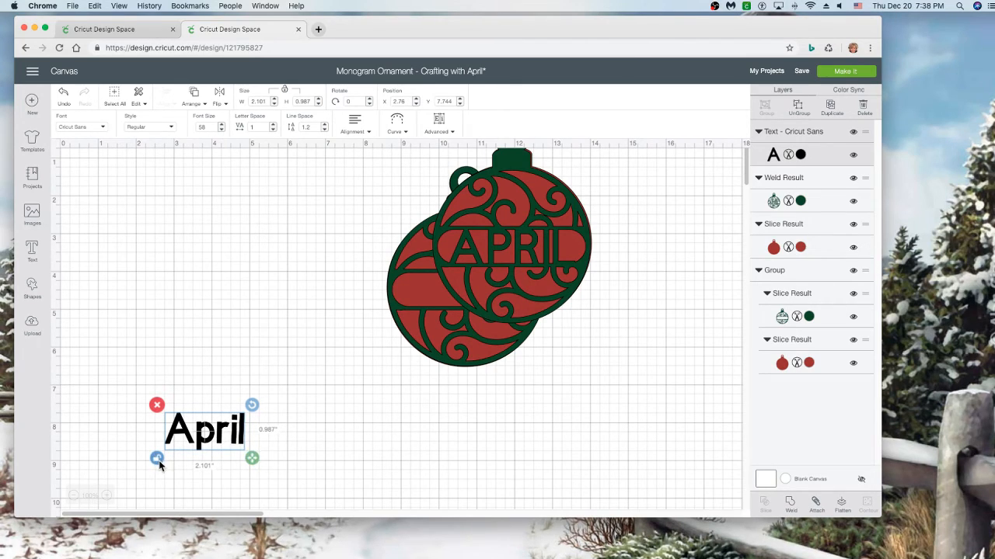
left_click_drag(252, 458, 313, 502)
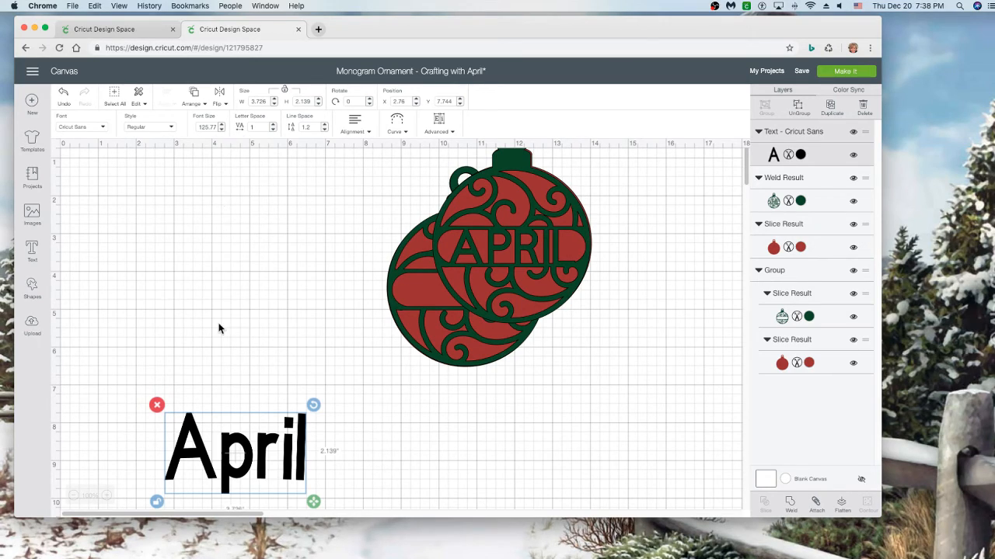
Step: Move the stretched name text up to the empty area beside the ornaments and delete it
left_click_drag(220, 423, 208, 239)
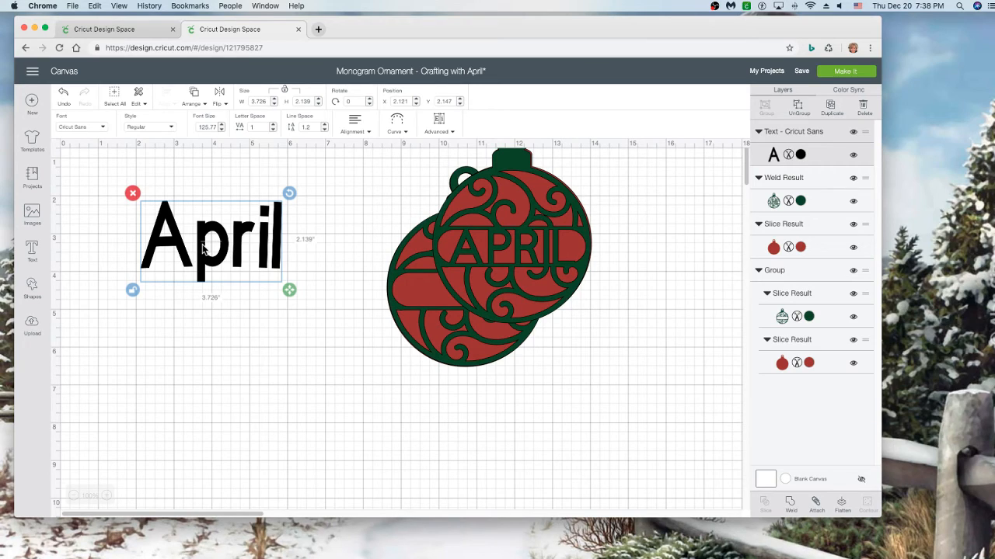
left_click_drag(204, 248, 241, 259)
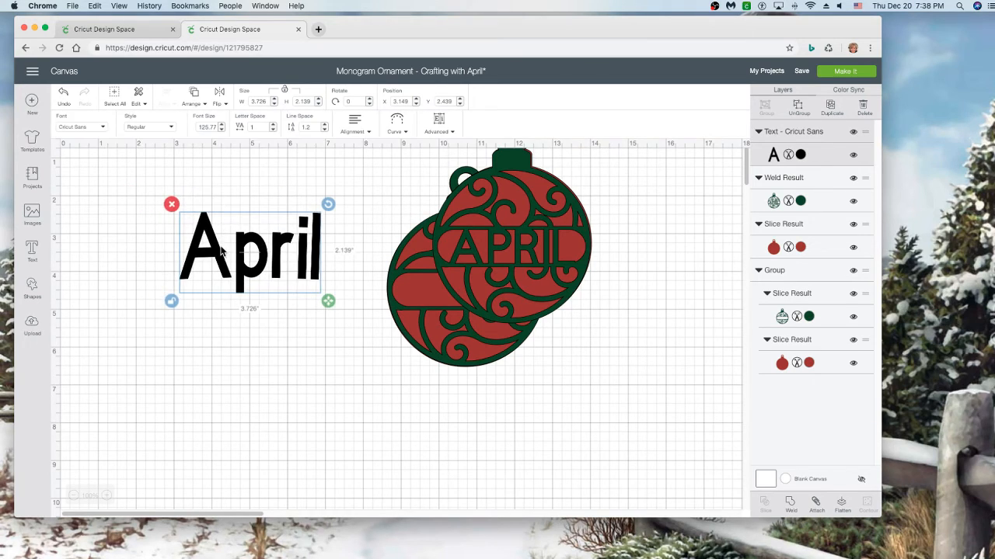
left_click(173, 205)
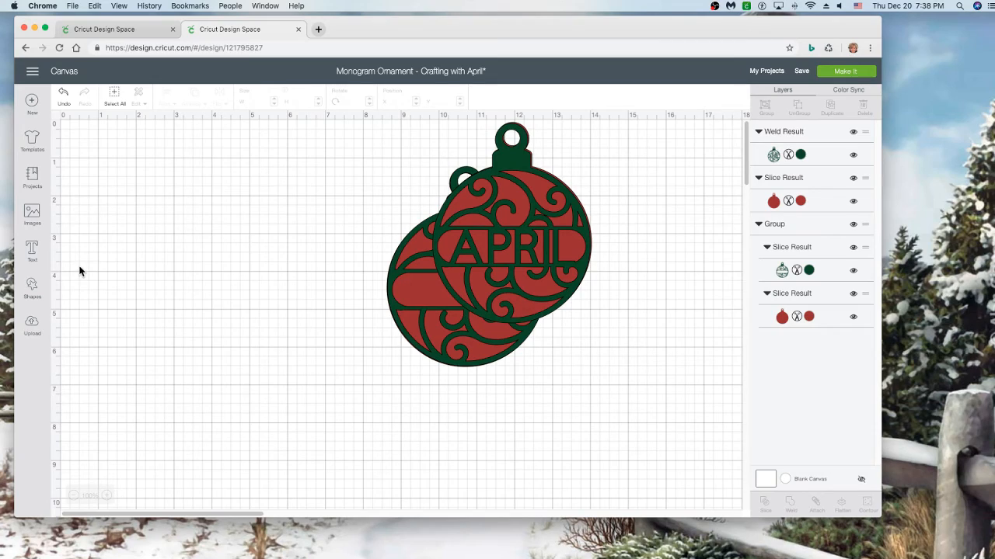